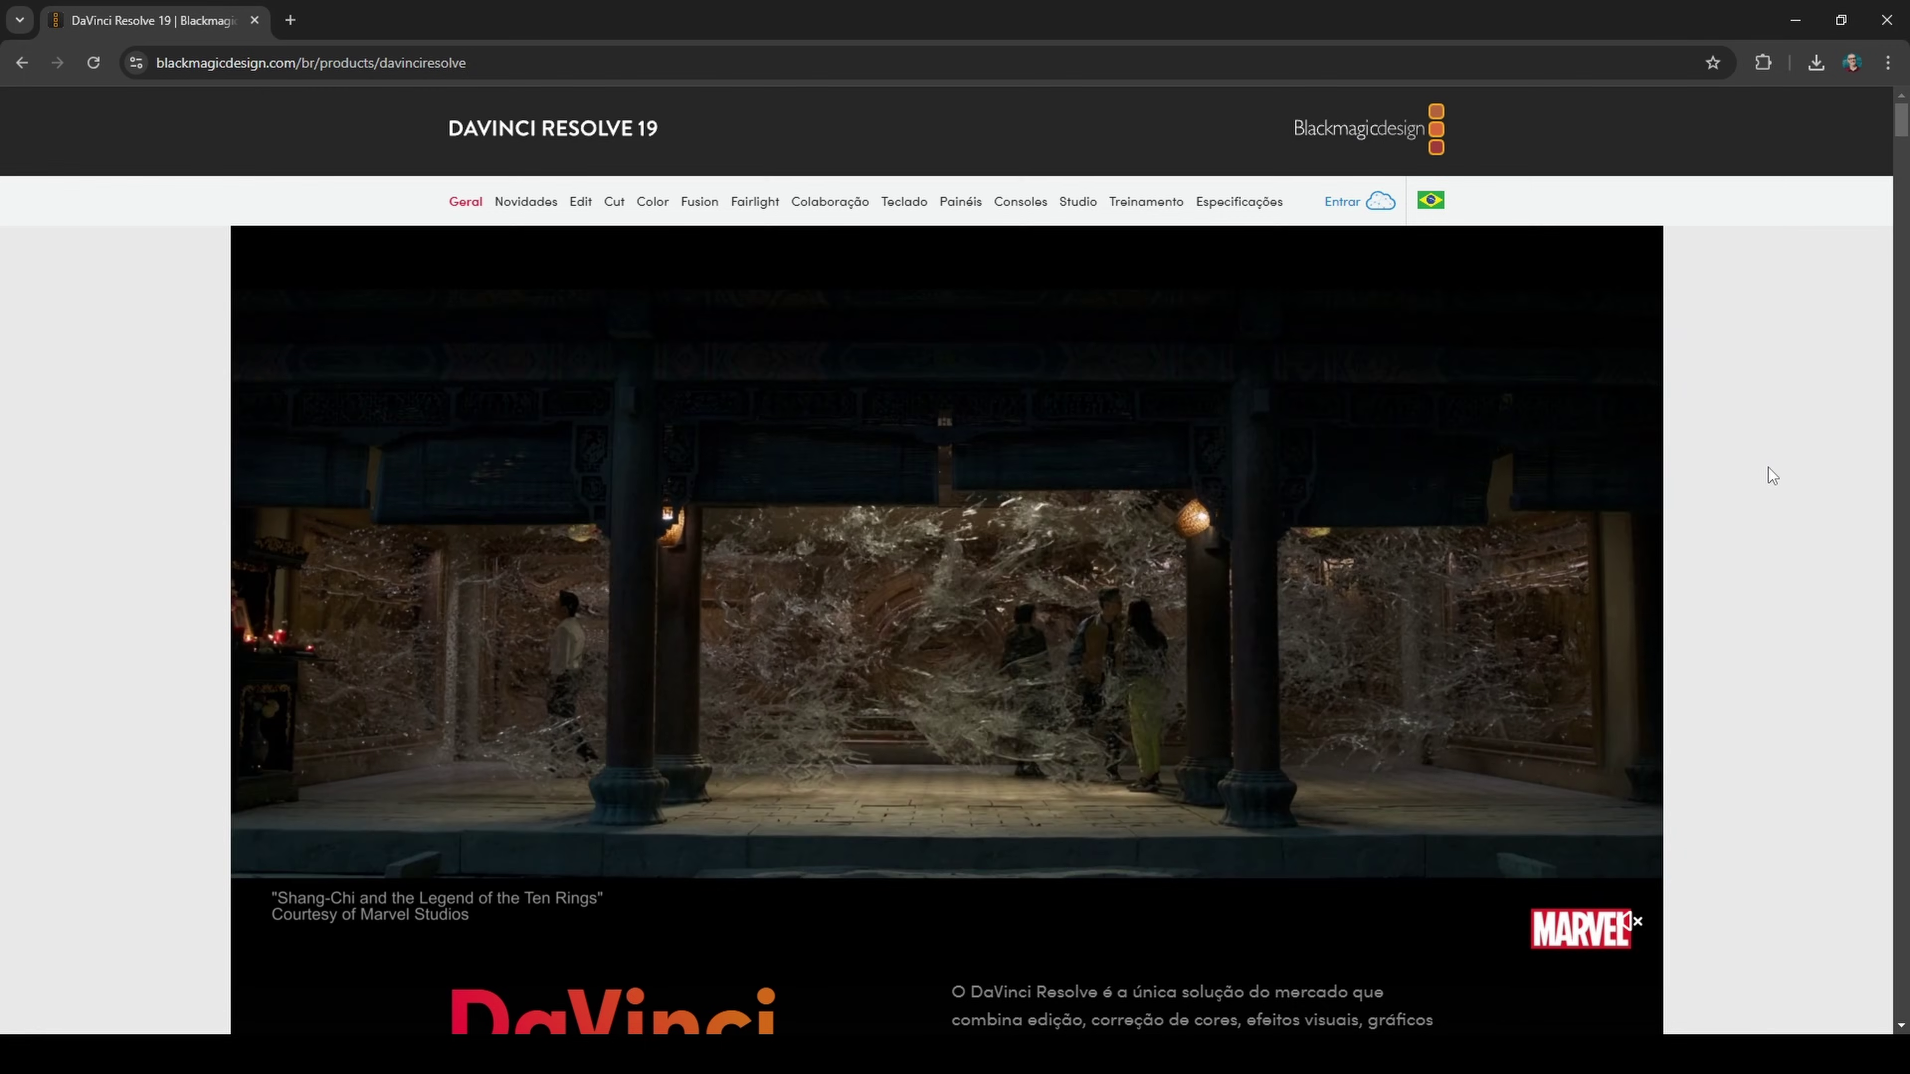
- Open the DaVinci Resolve Studio checkout from the product page and examine the order total
scroll(1766, 466, down, 4)
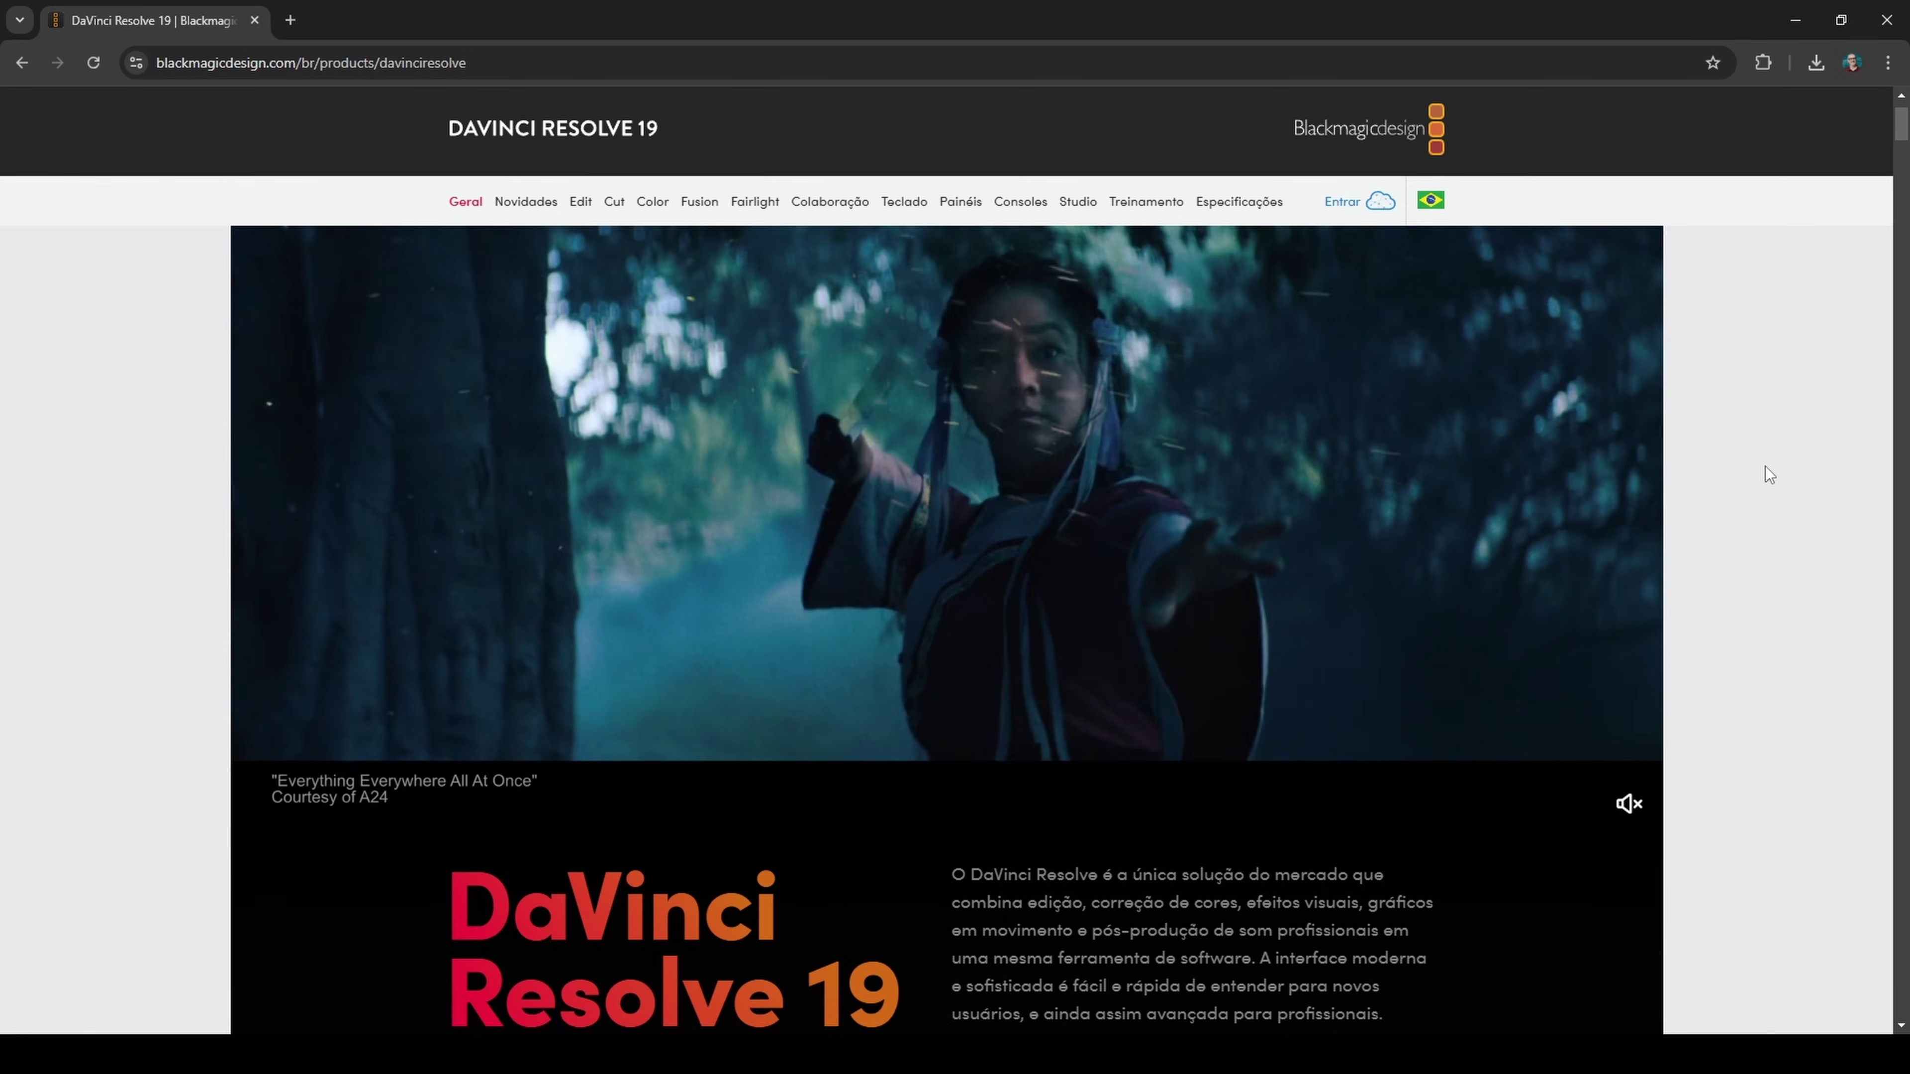
scroll(1765, 465, down, 3)
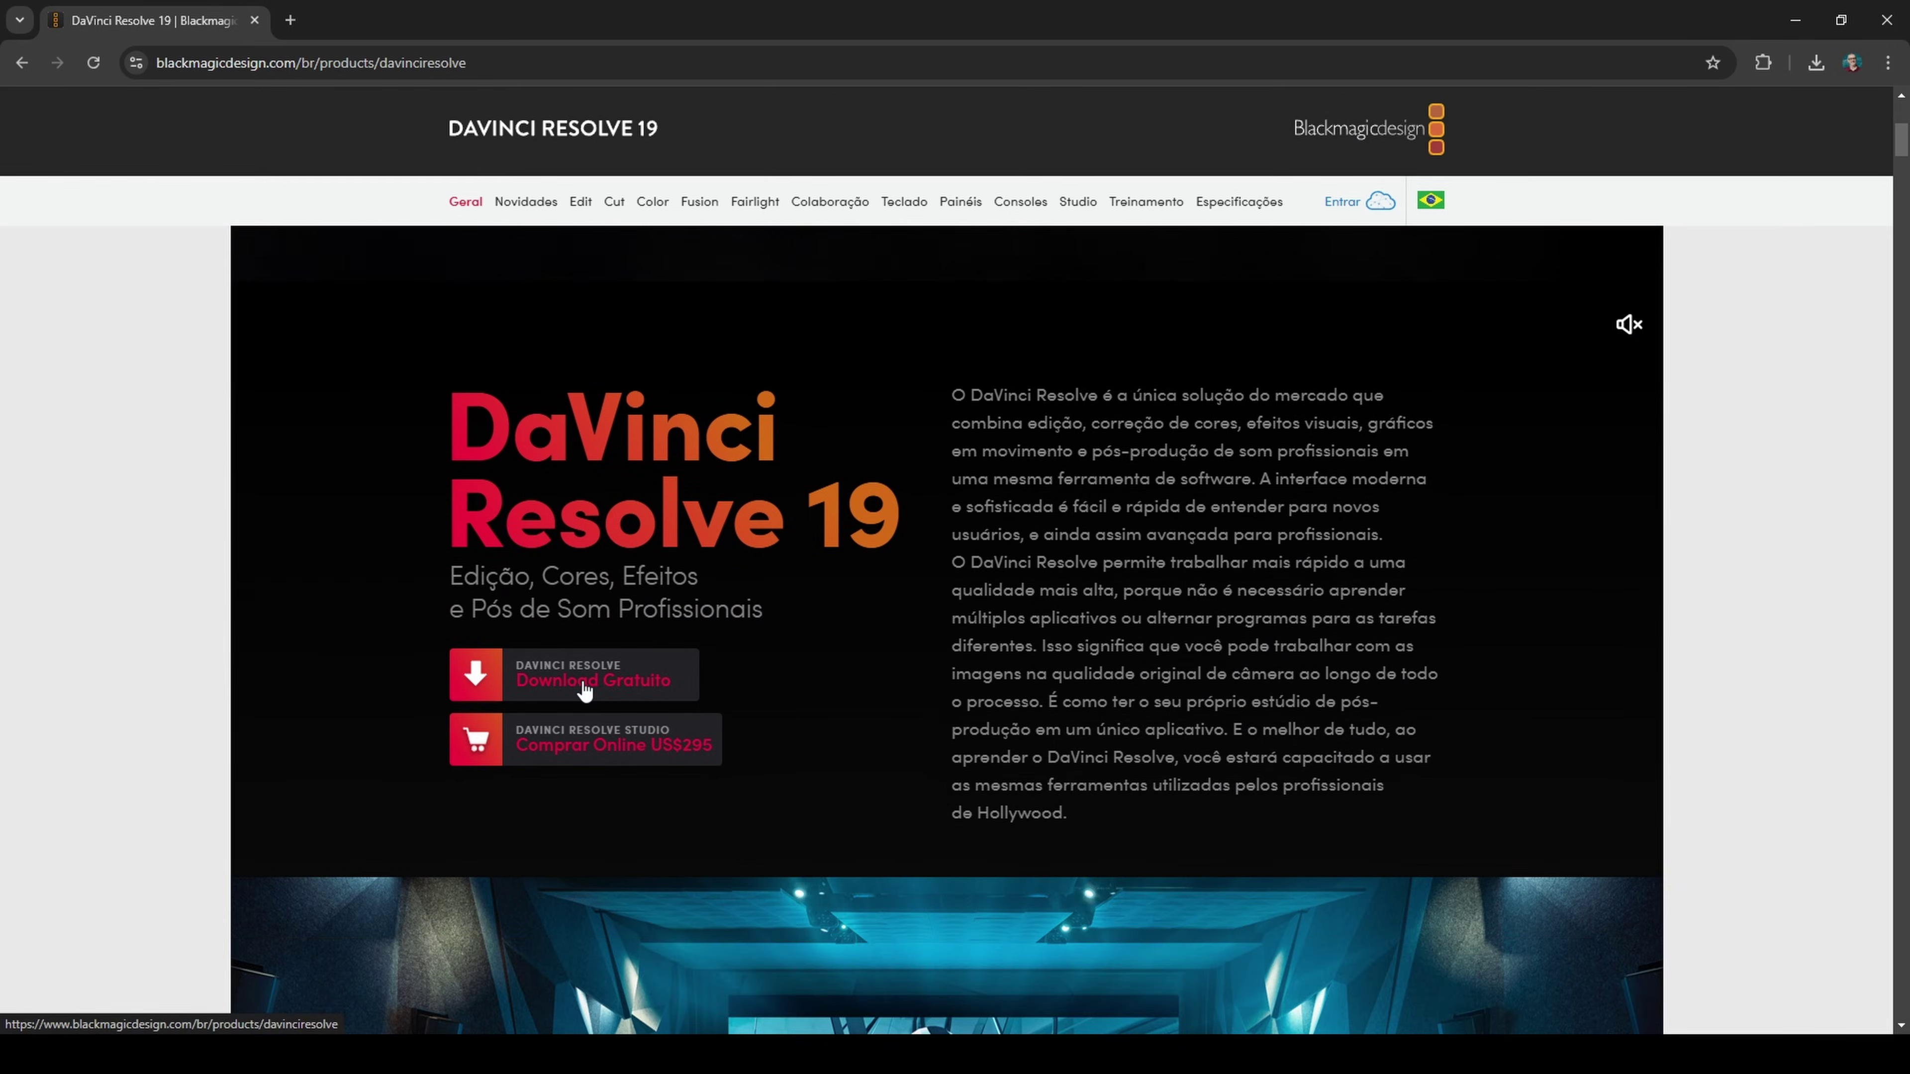
click(476, 679)
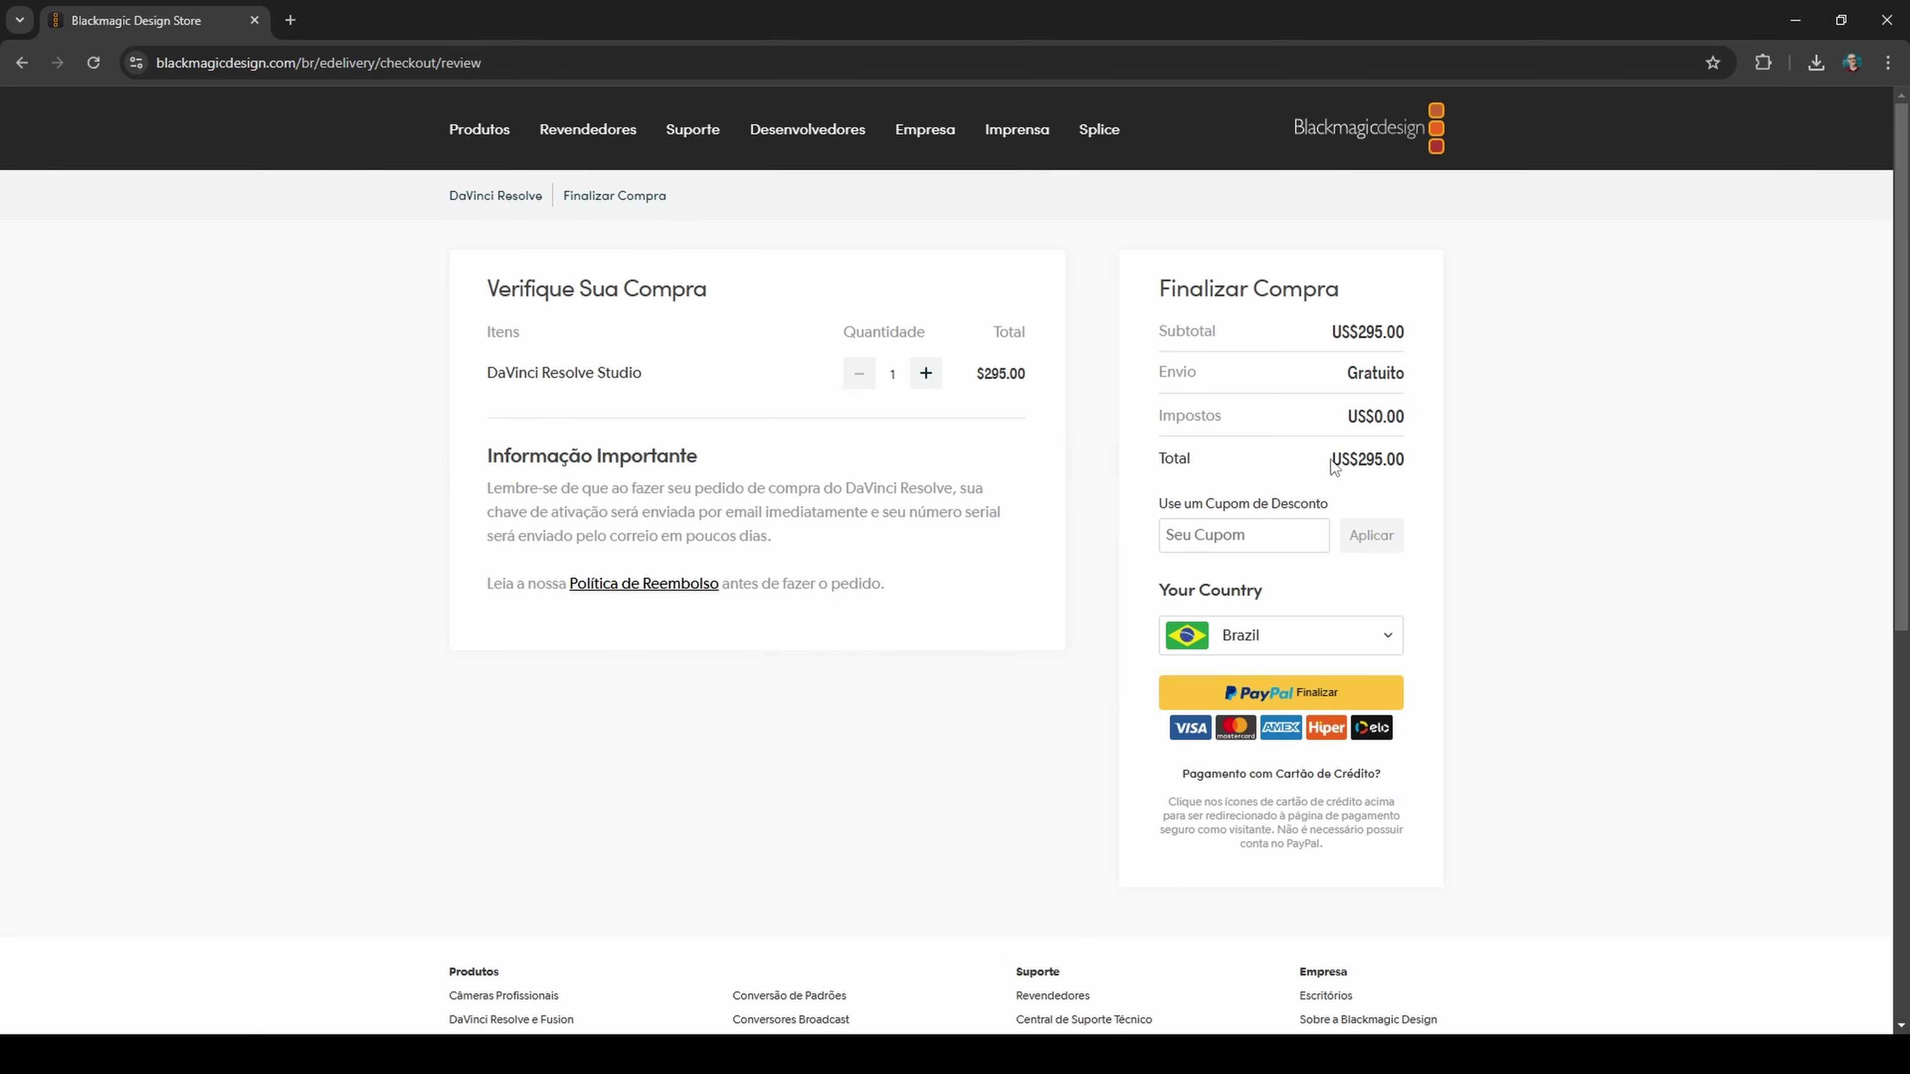
drag(1330, 461, 1435, 459)
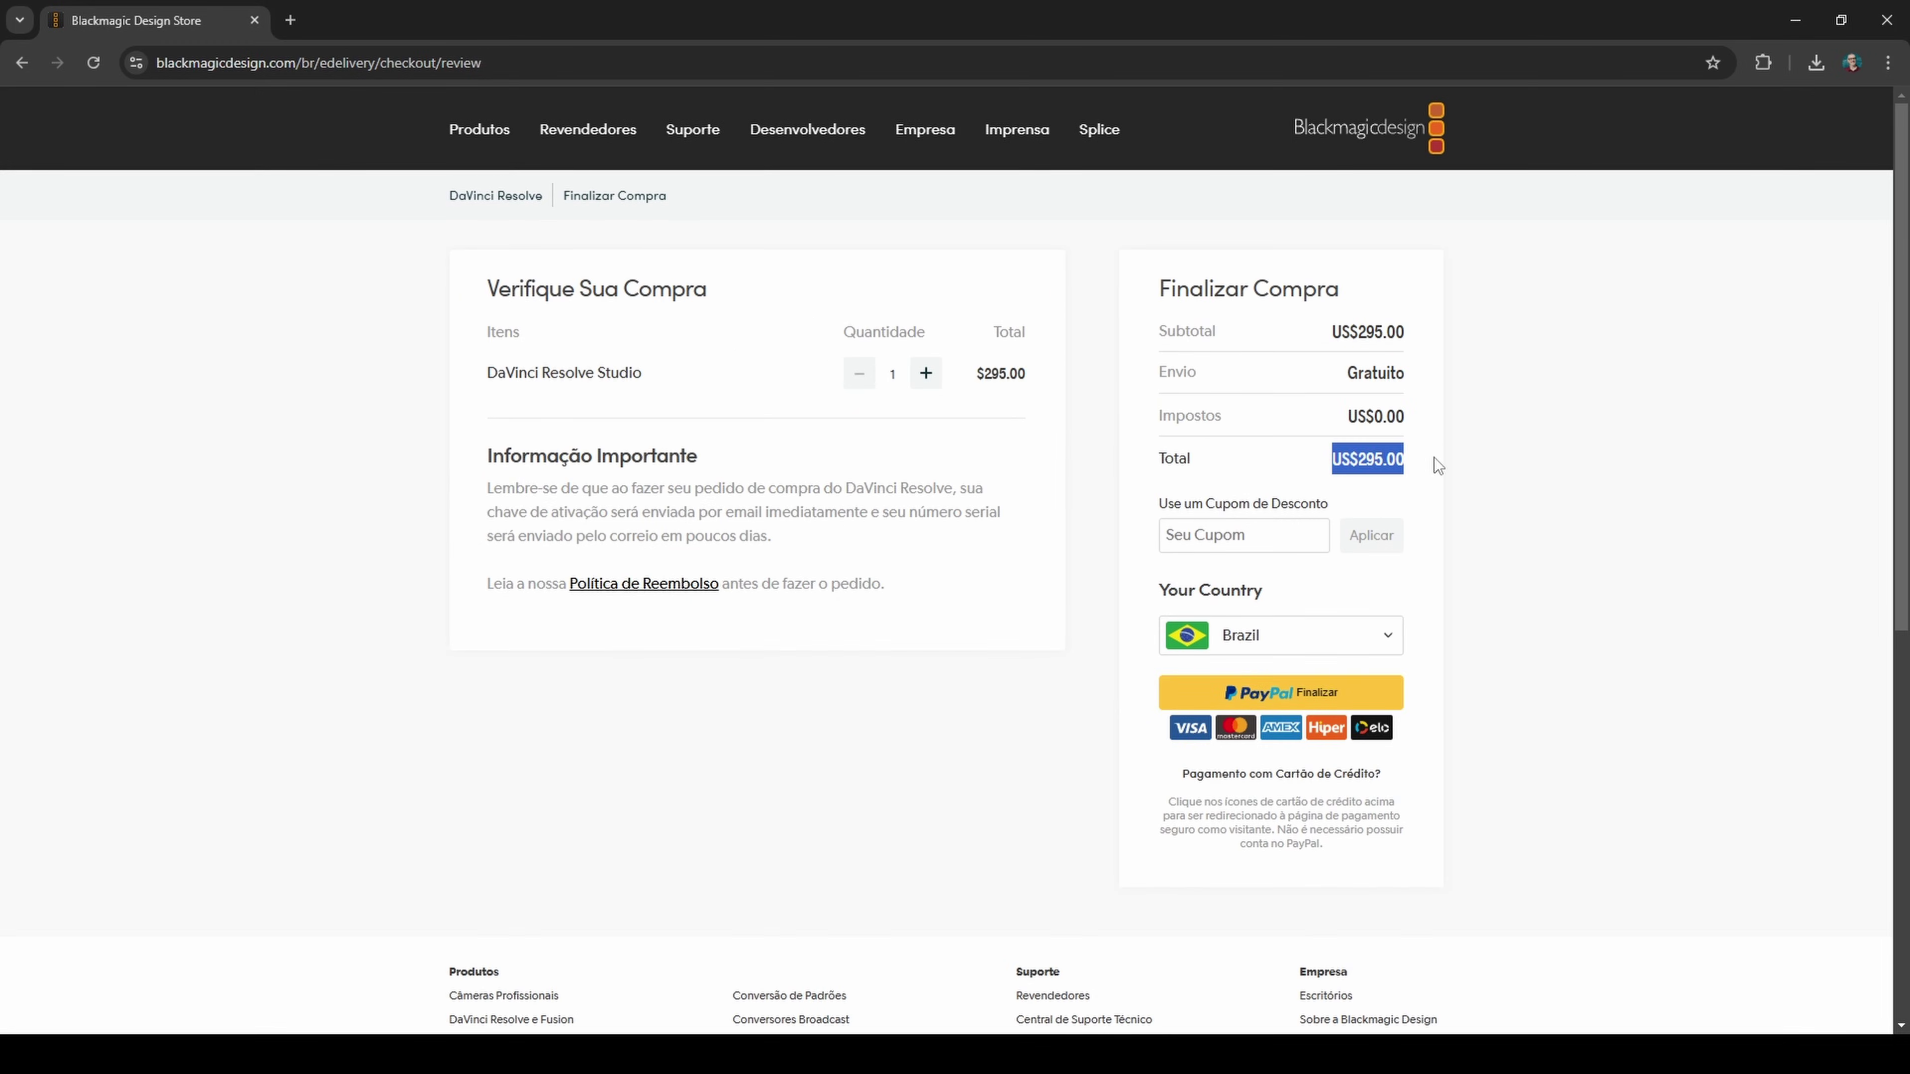
- Return to the DaVinci Resolve product page and choose the free DaVinci Resolve 19 download for Windows x86
click(513, 197)
click(557, 681)
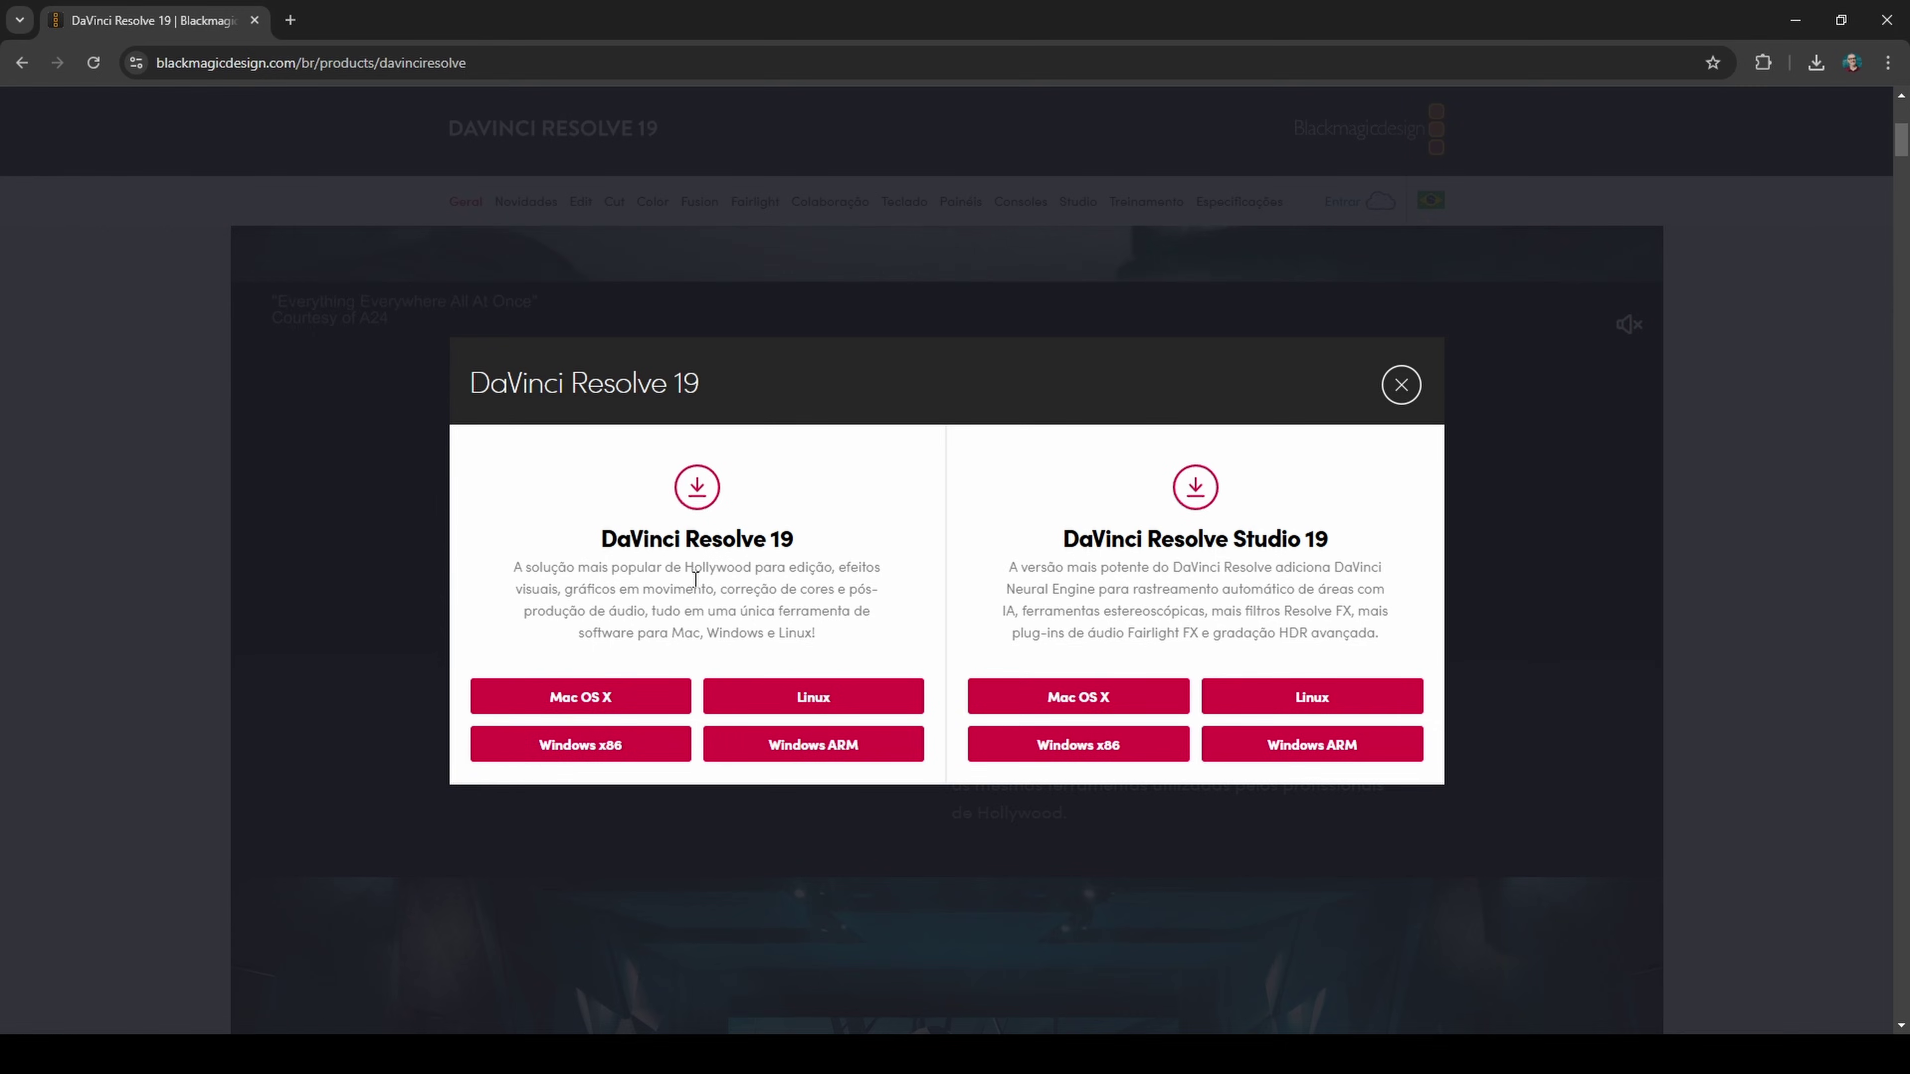
drag(598, 542, 806, 545)
drag(1305, 538, 1230, 540)
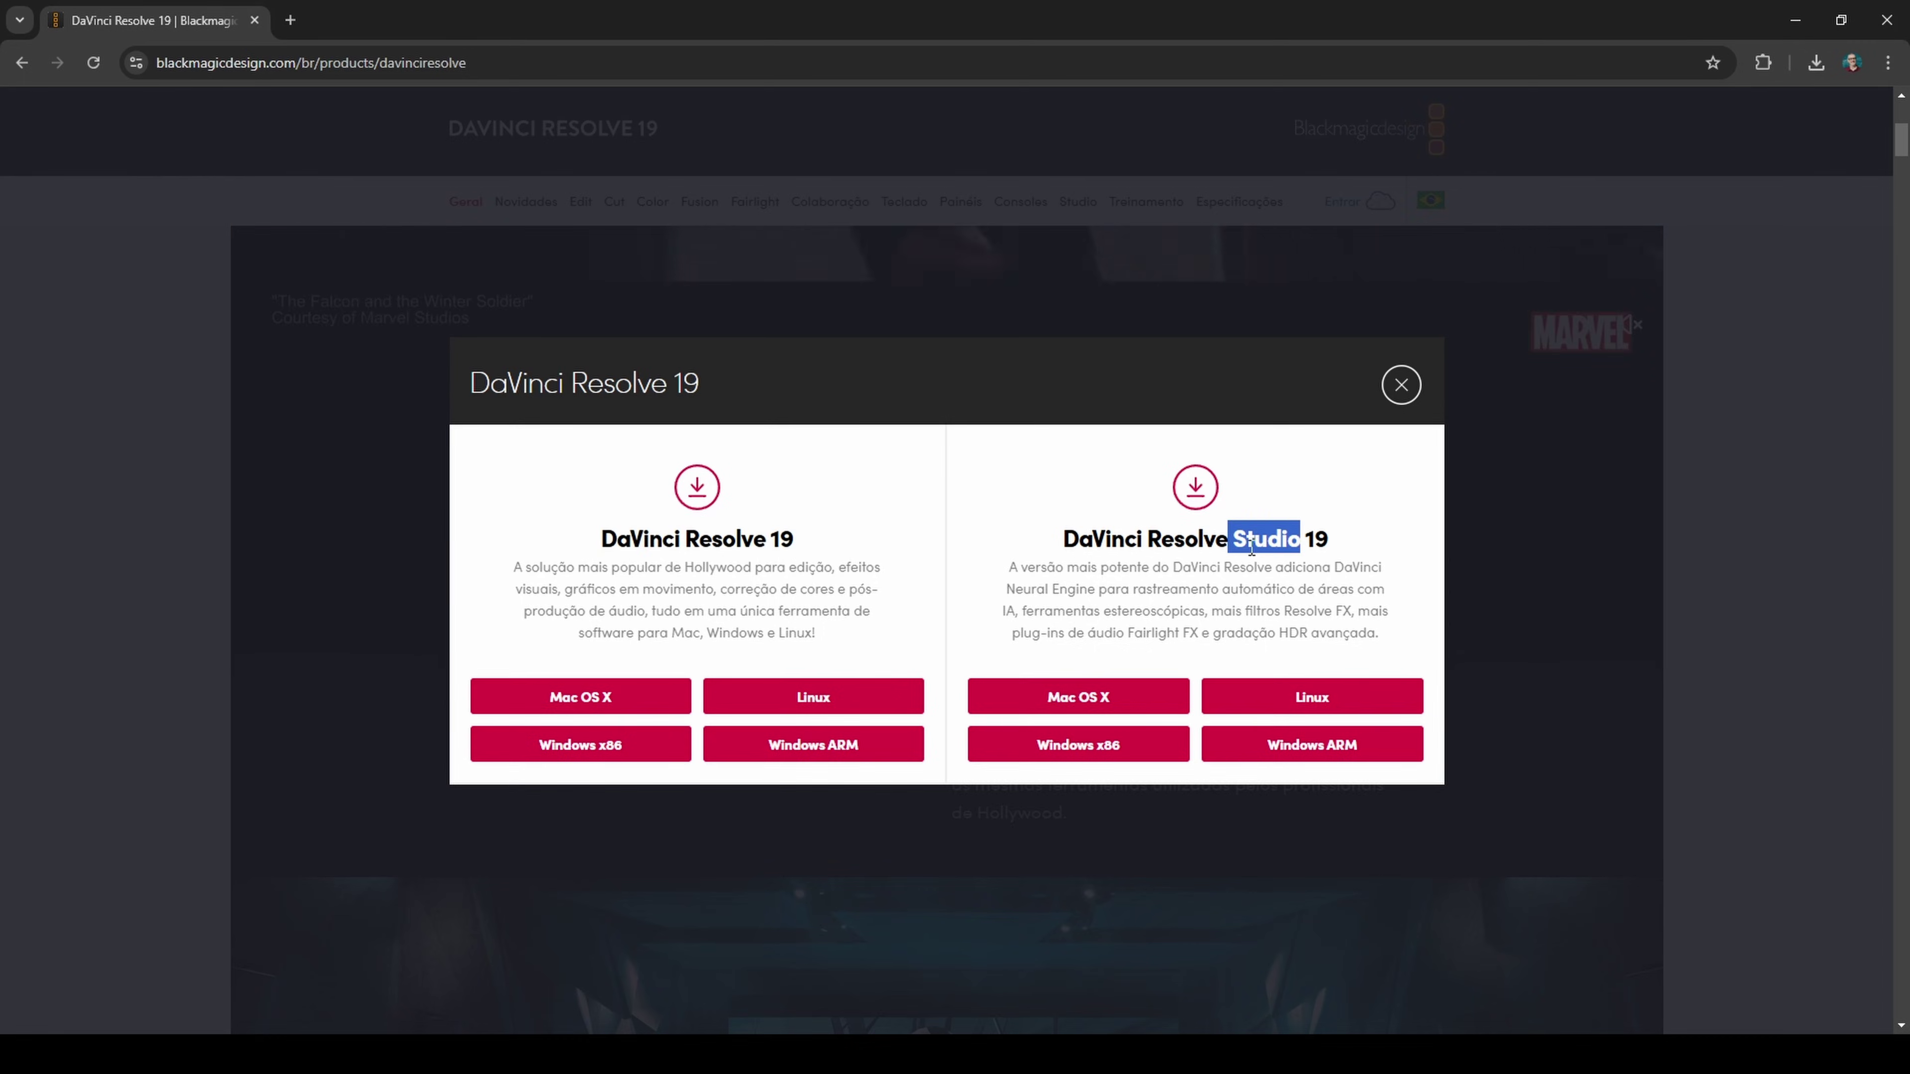
click(655, 644)
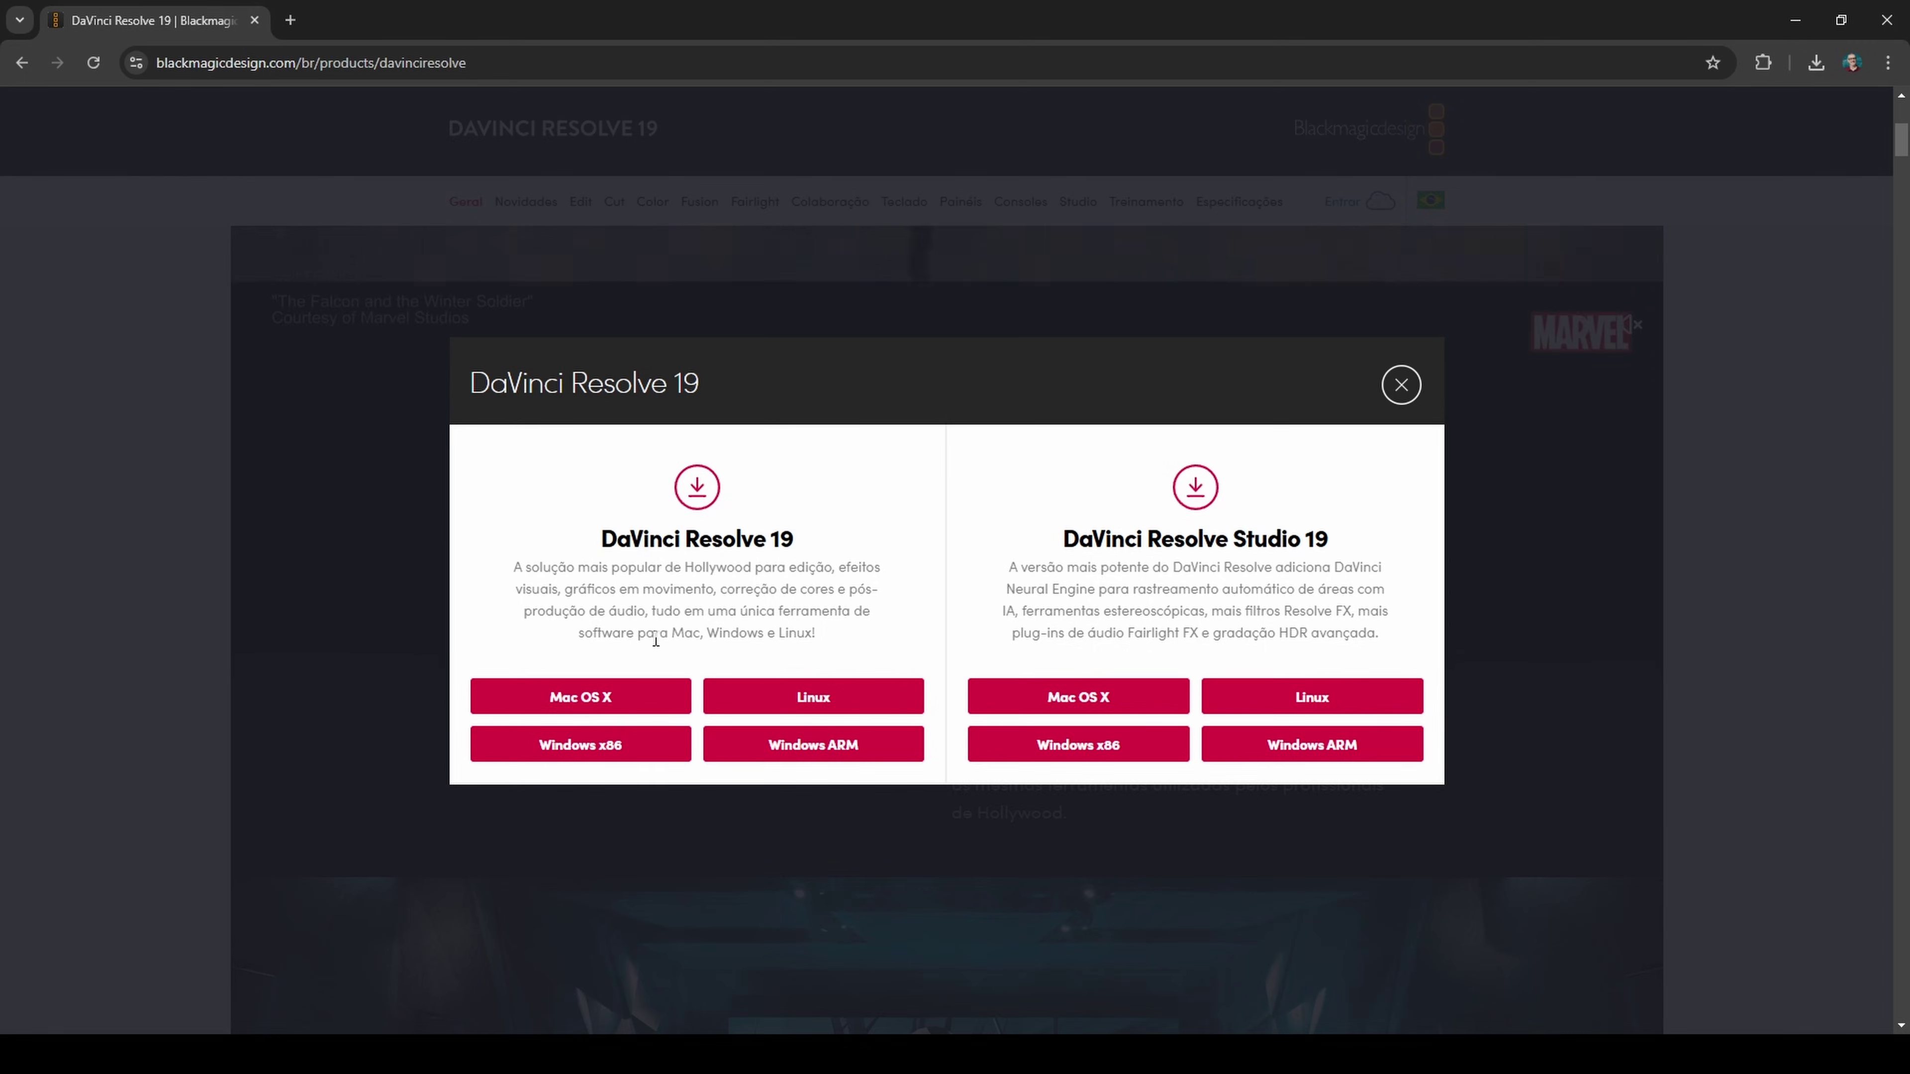
click(555, 747)
- Complete the registration form with the saved contact details, "Redes sociais" as the product use and "Não" for desired features, and register to download
click(601, 283)
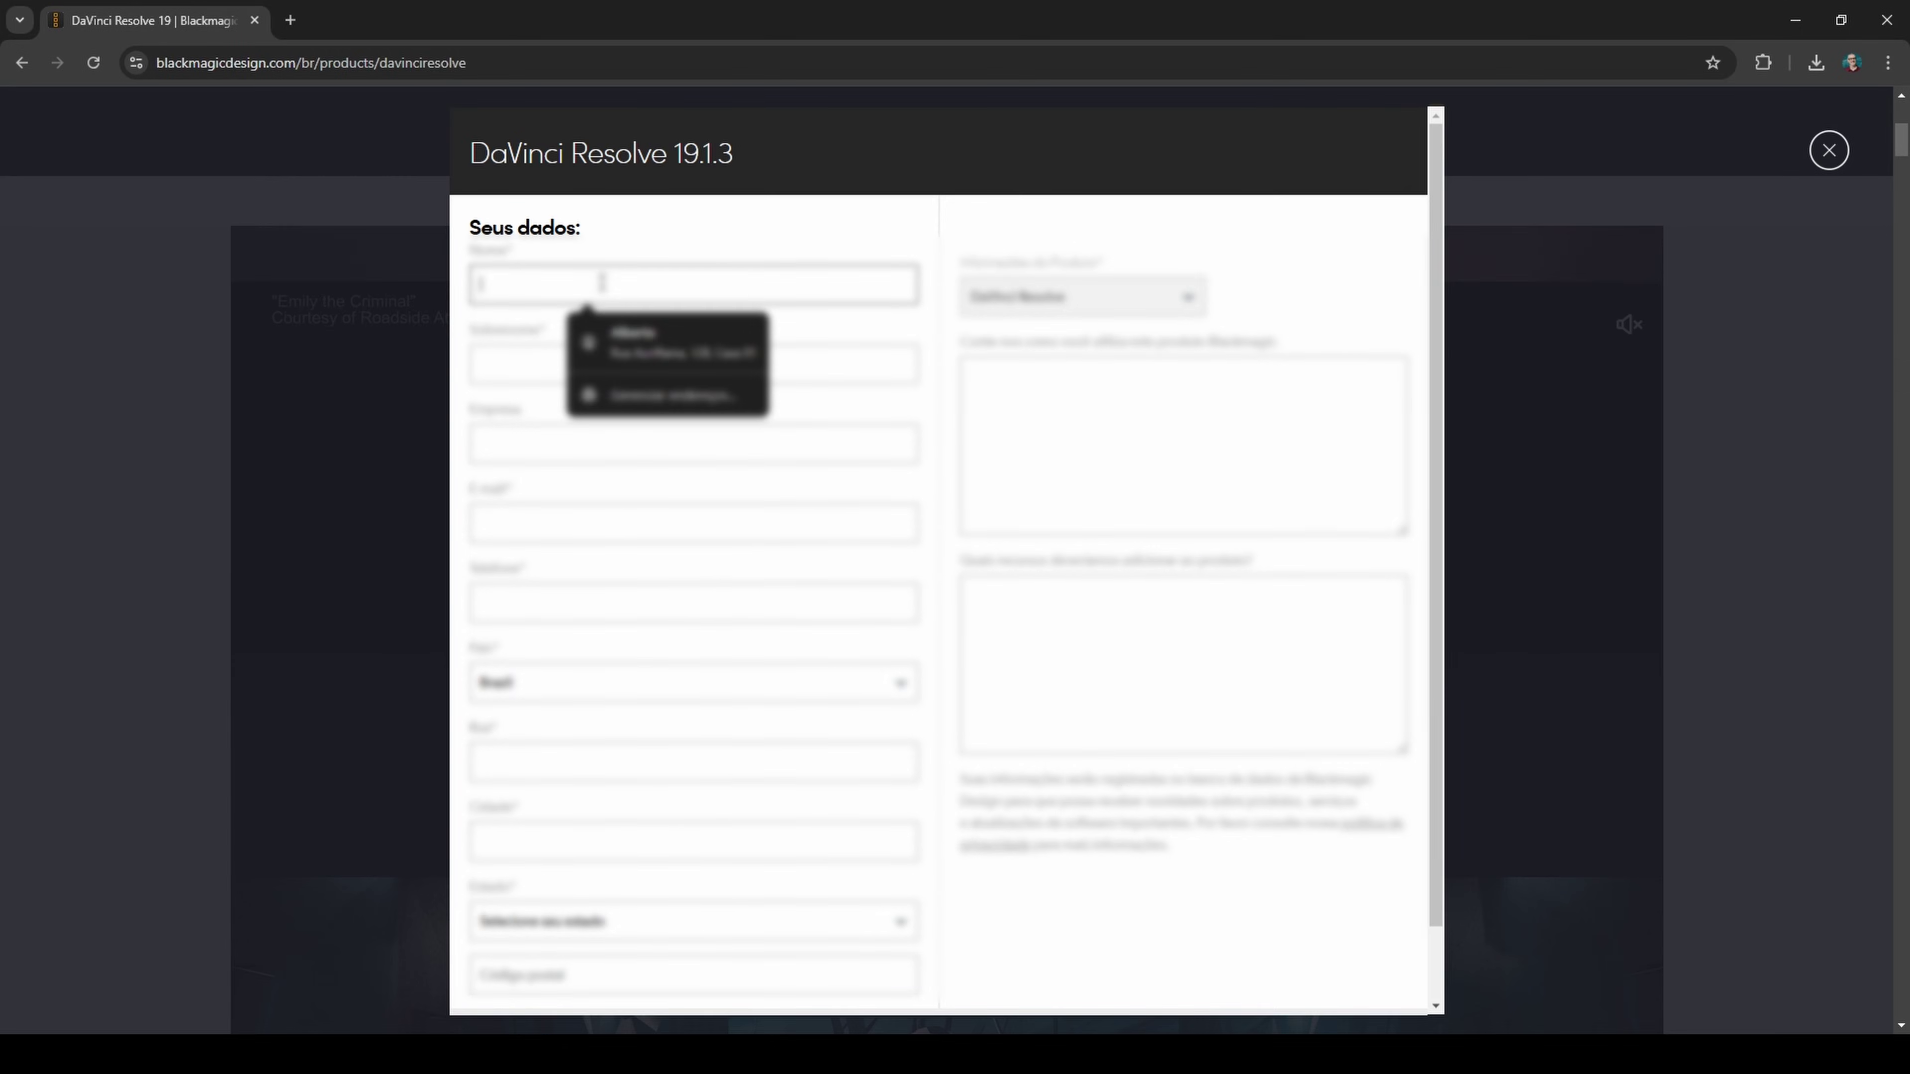
click(628, 339)
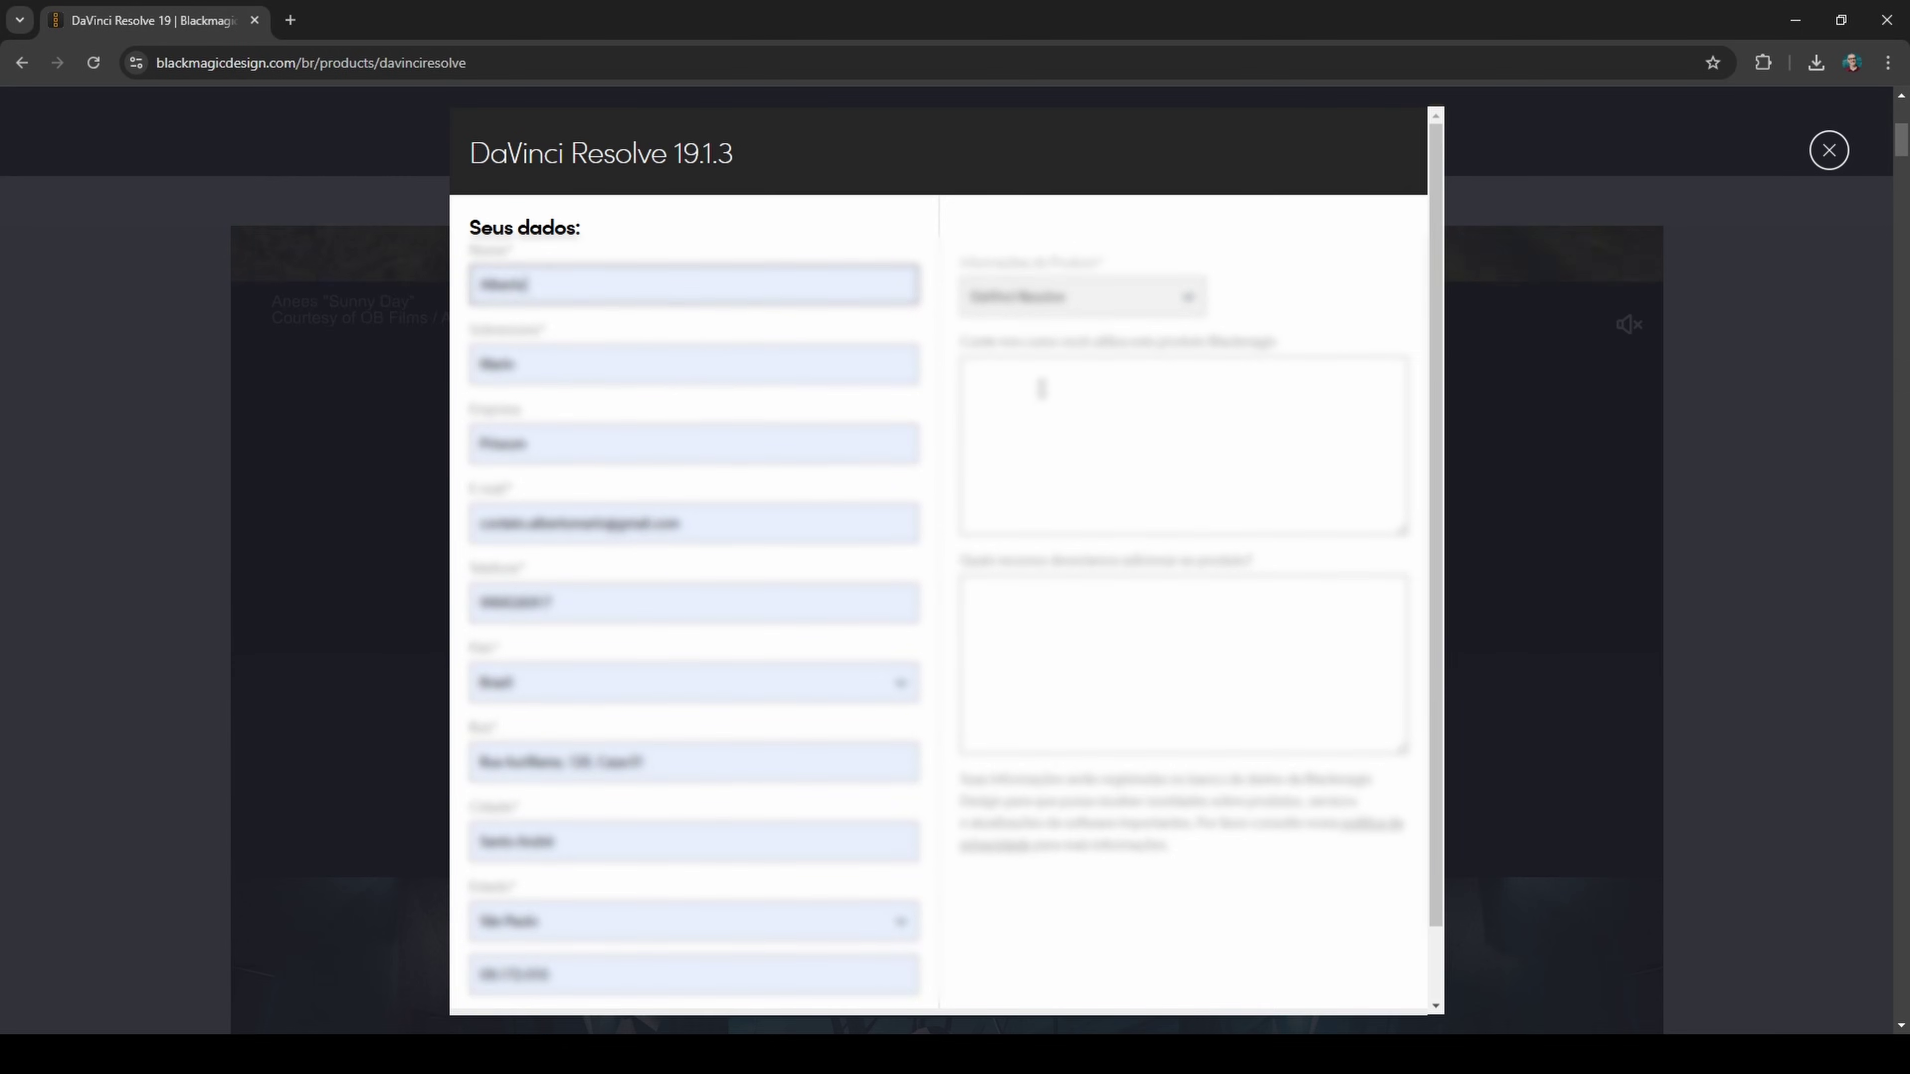
click(1040, 387)
text(Redes so)
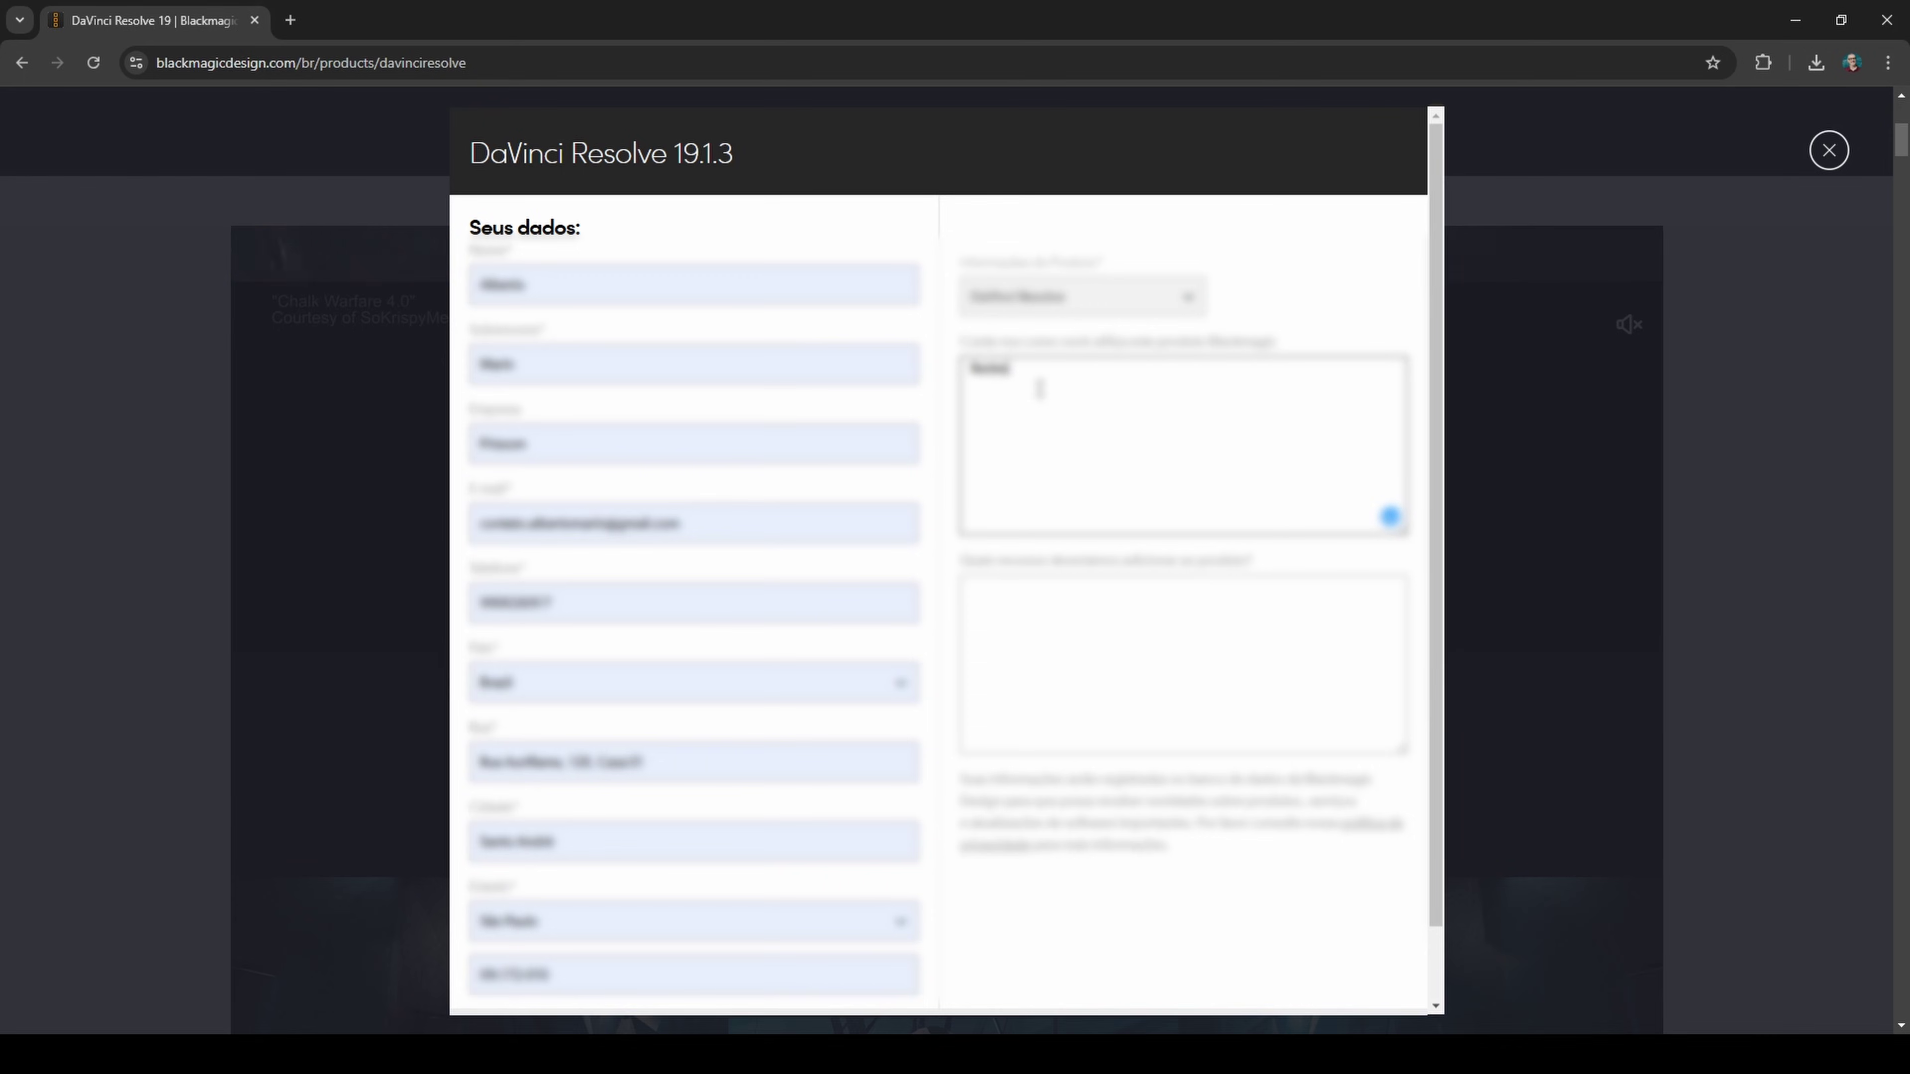
text(ciais)
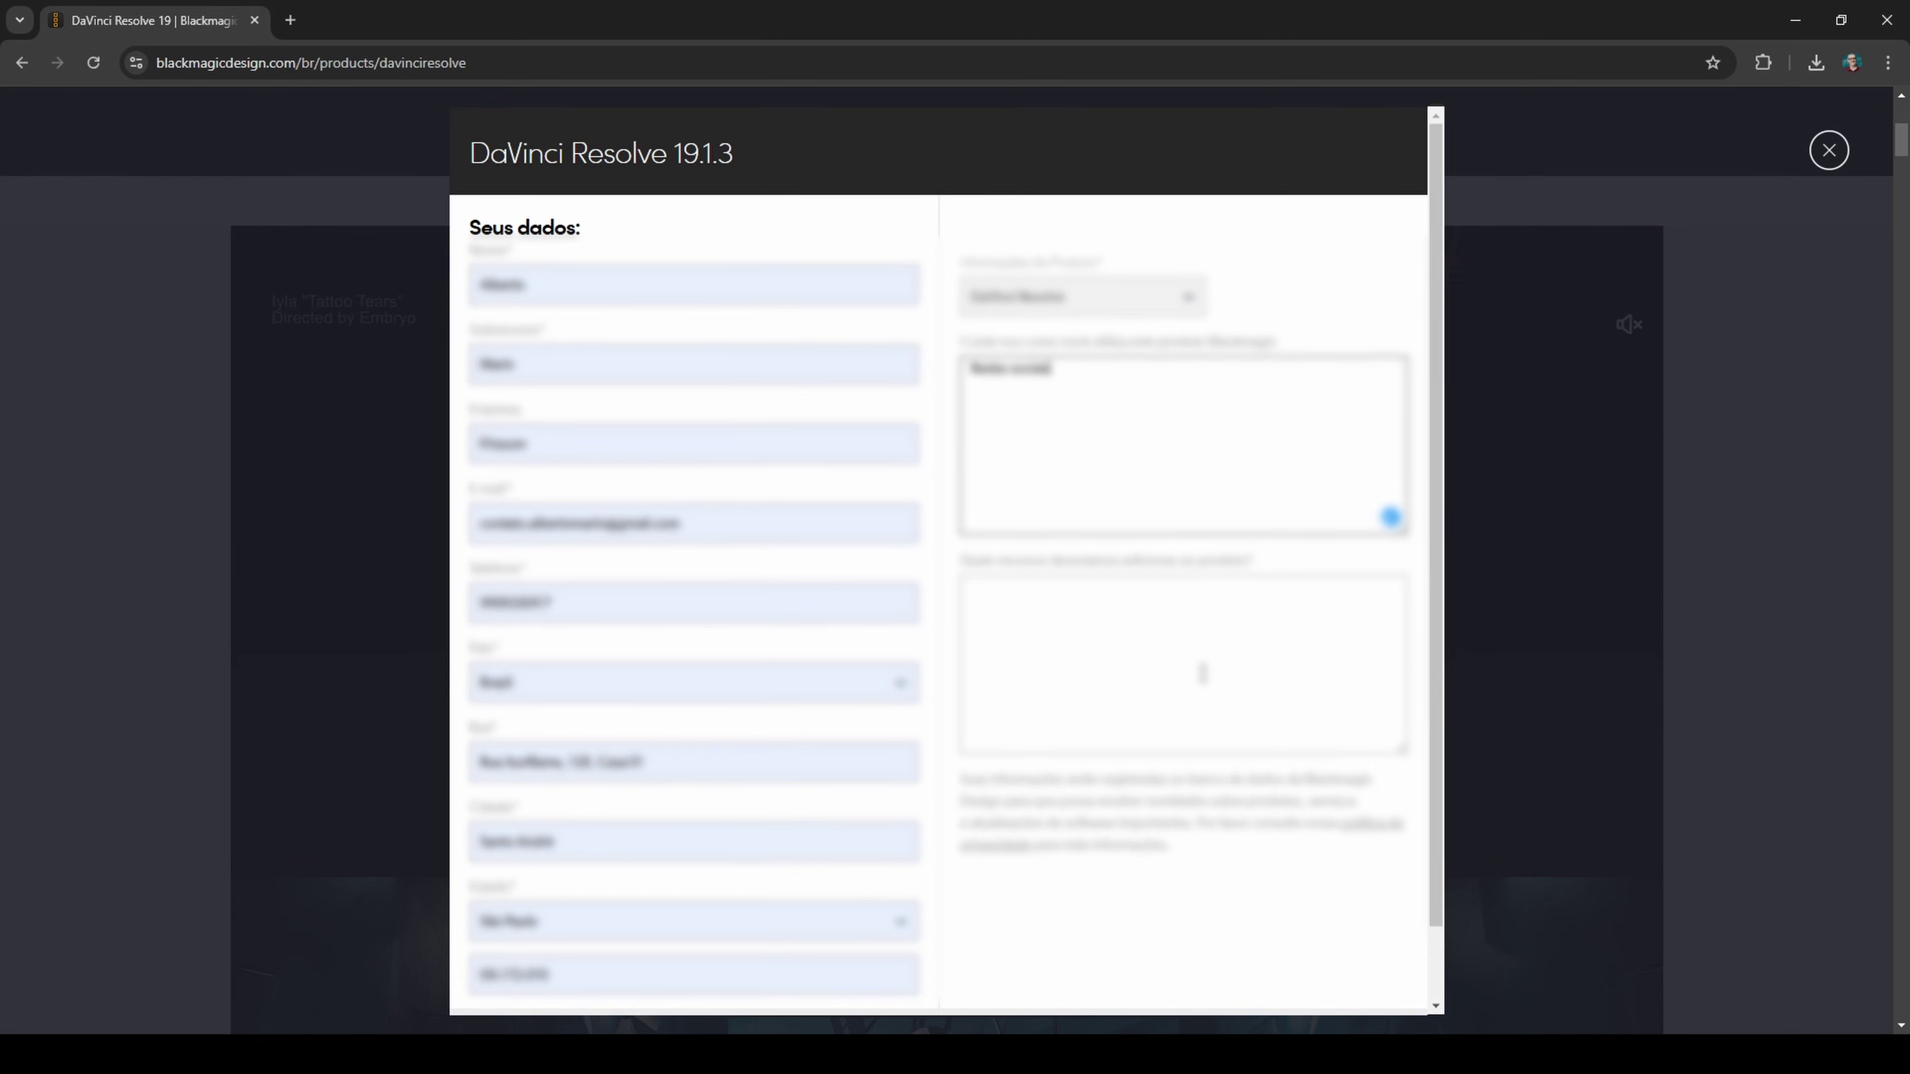
click(1203, 662)
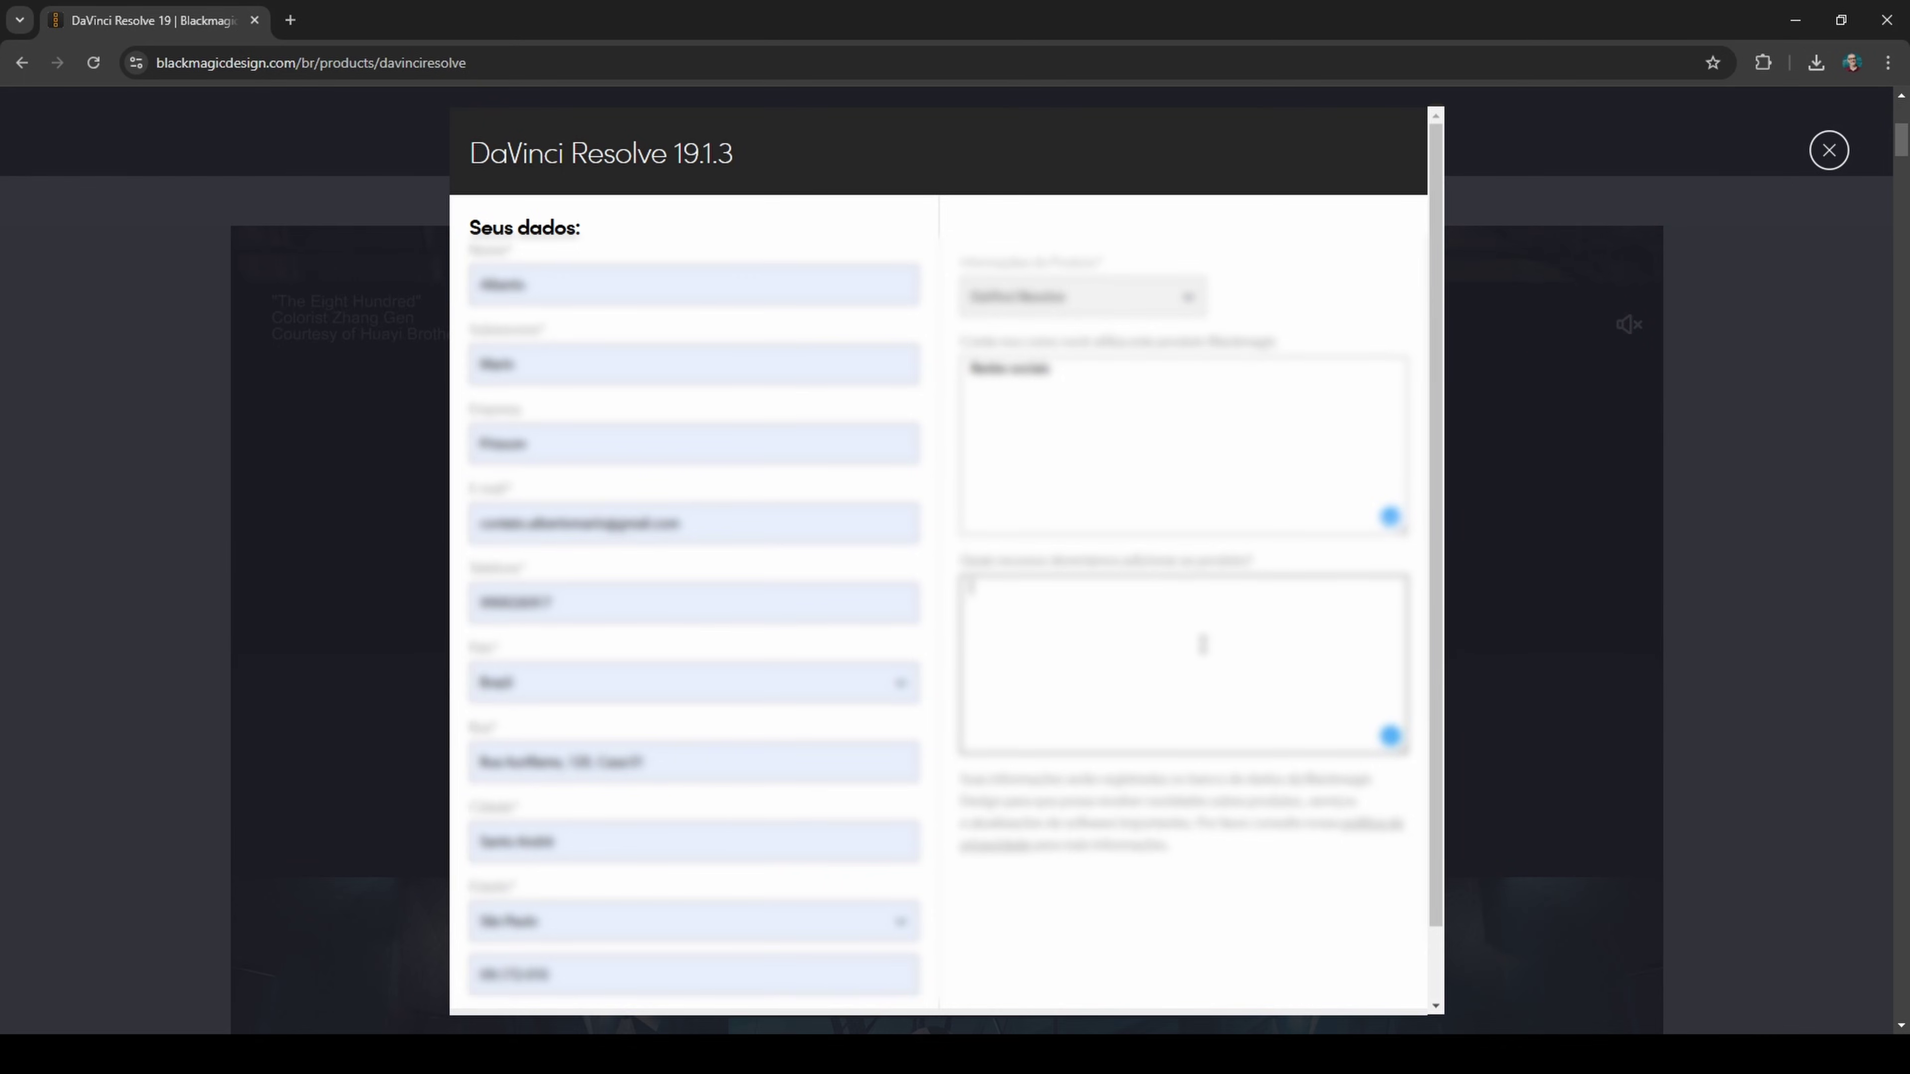
text(Não)
scroll(1237, 642, down, 1)
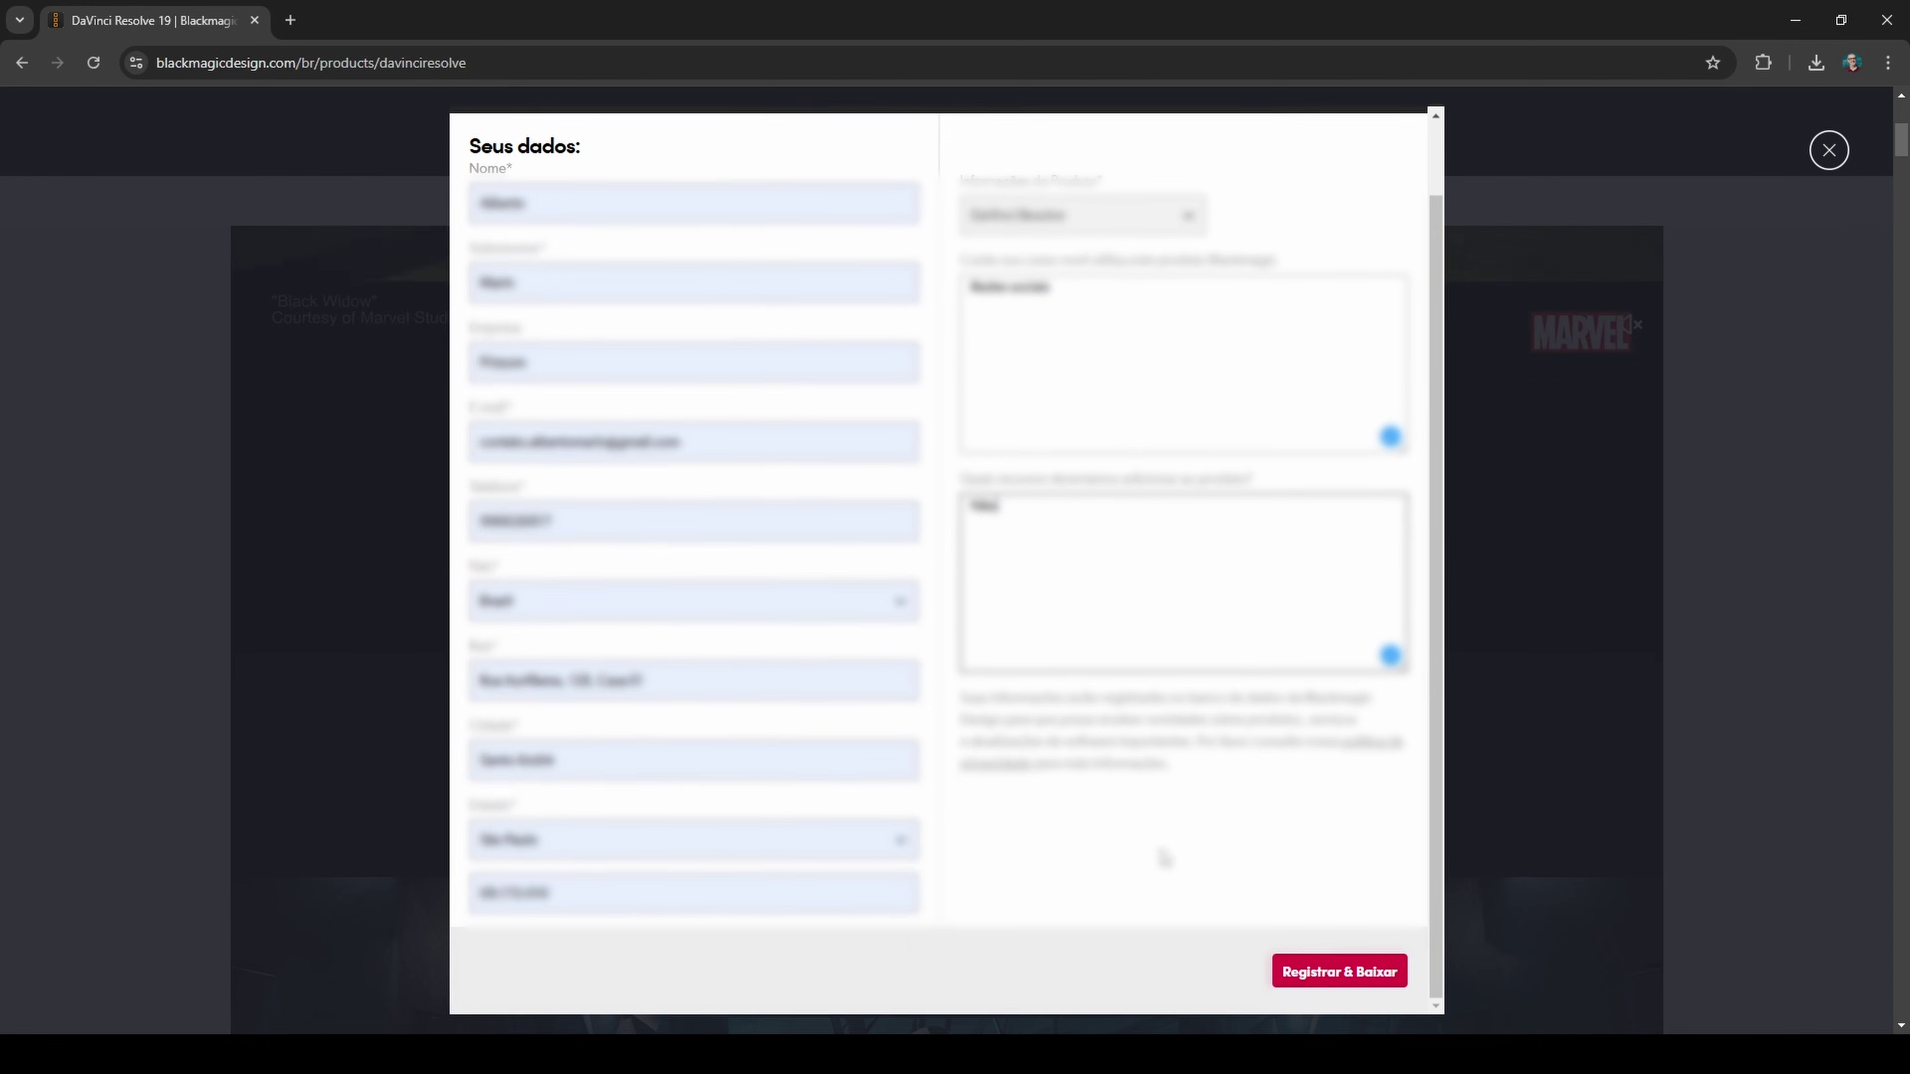
click(1338, 972)
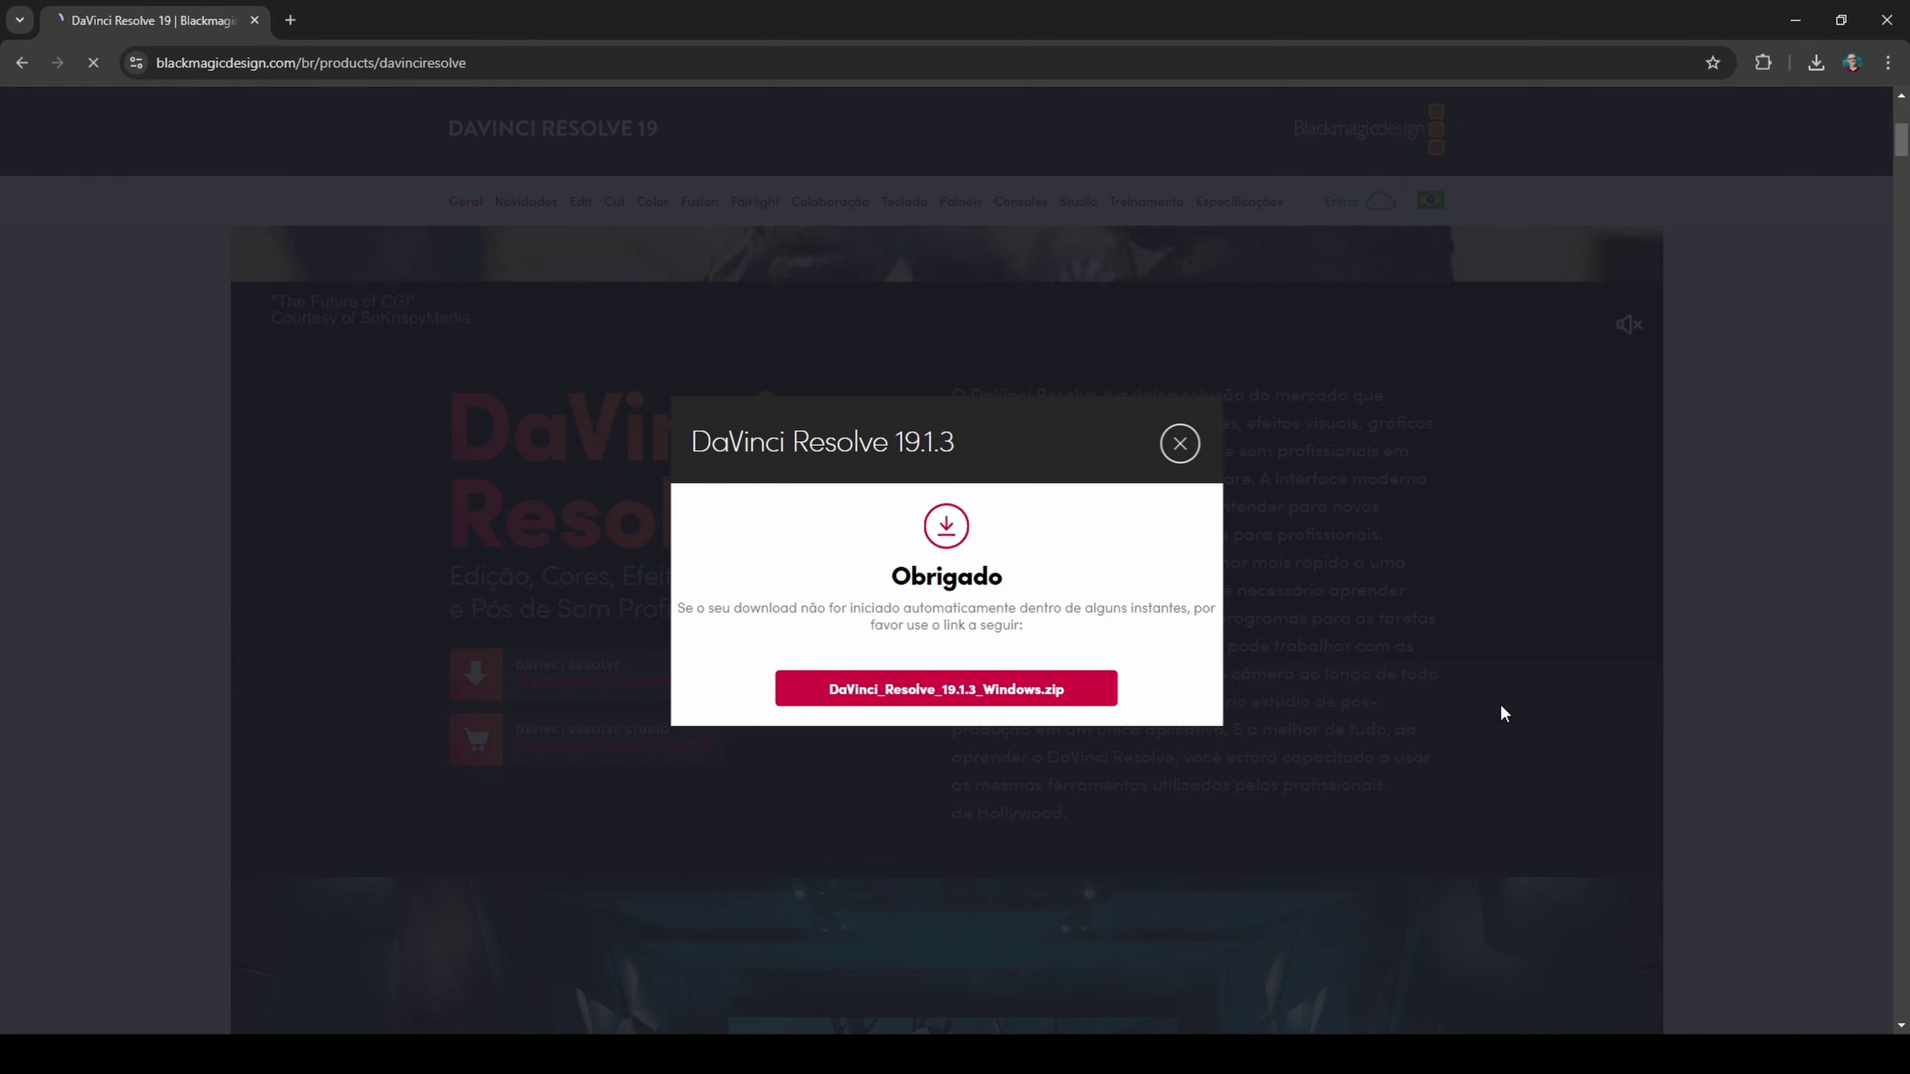
- Check the installer's progress in the recent downloads and close the browser
click(1812, 67)
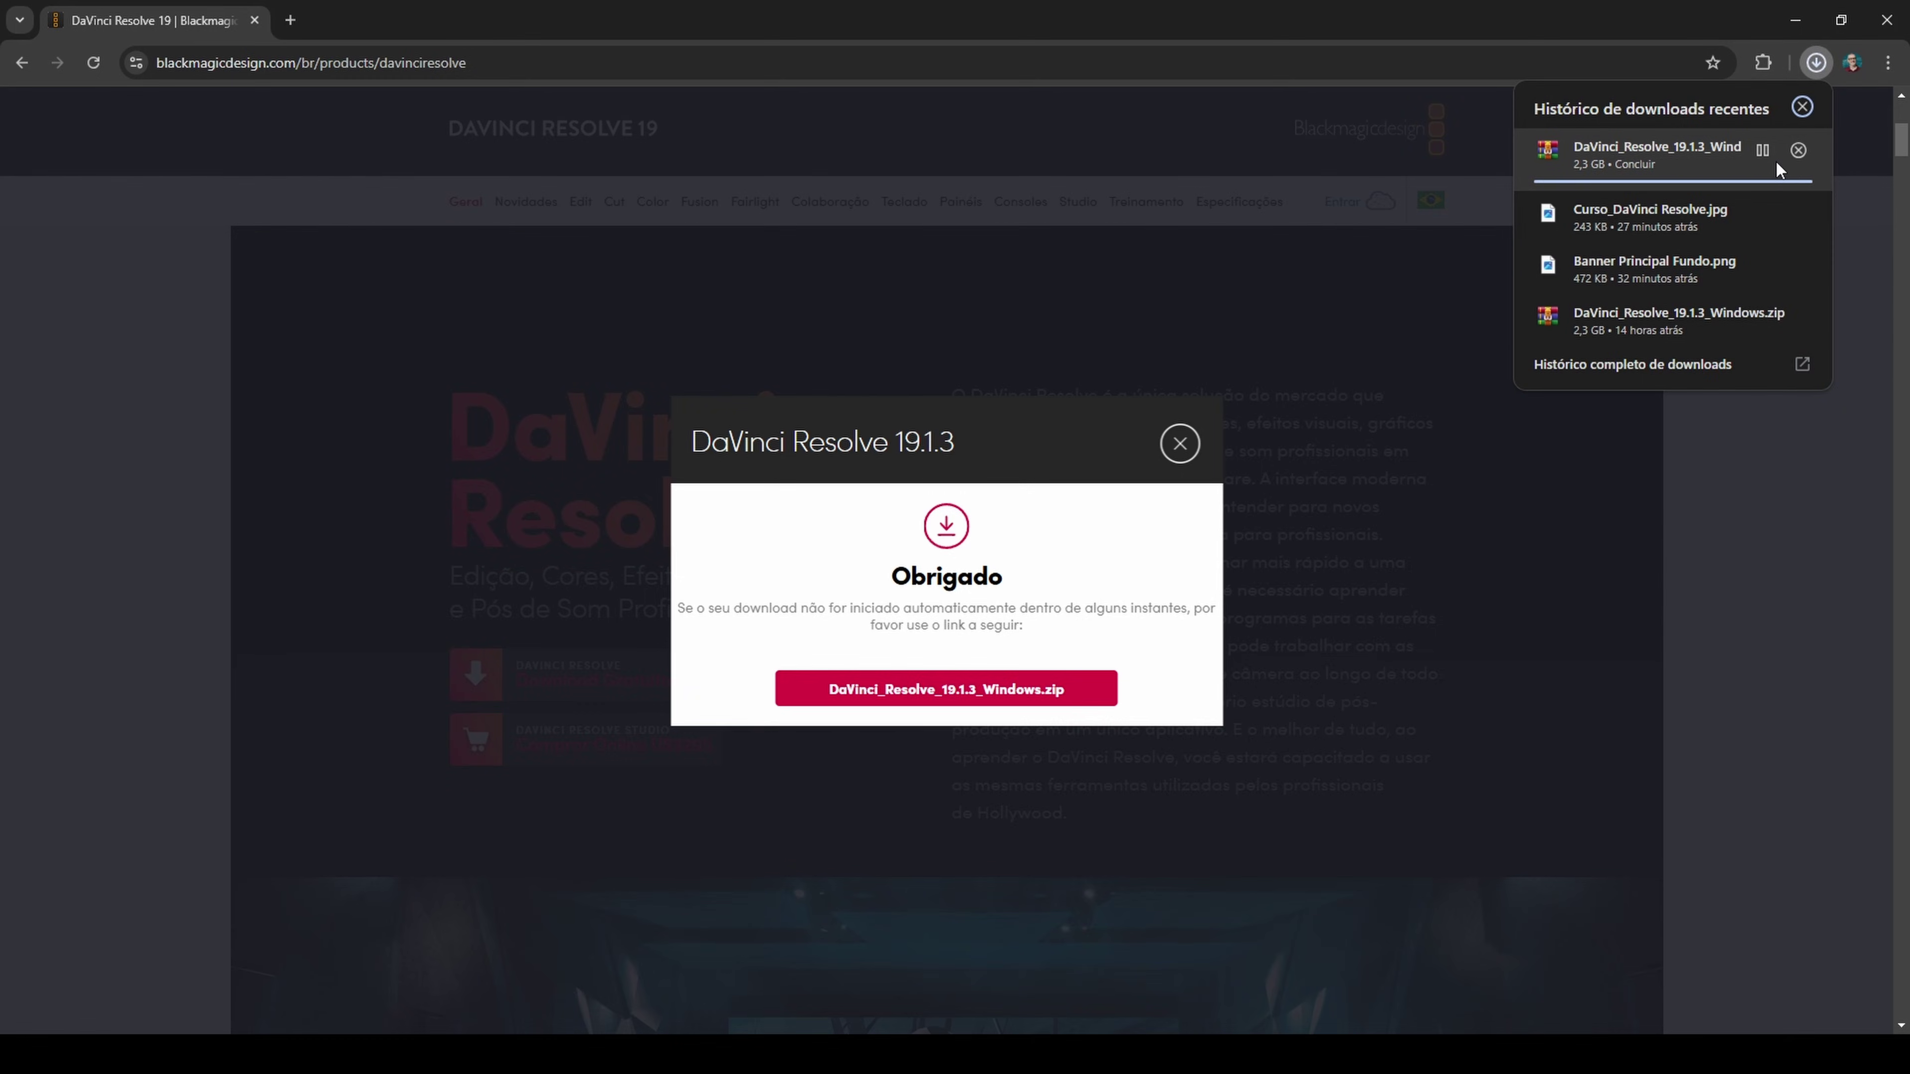
click(1802, 106)
click(1887, 20)
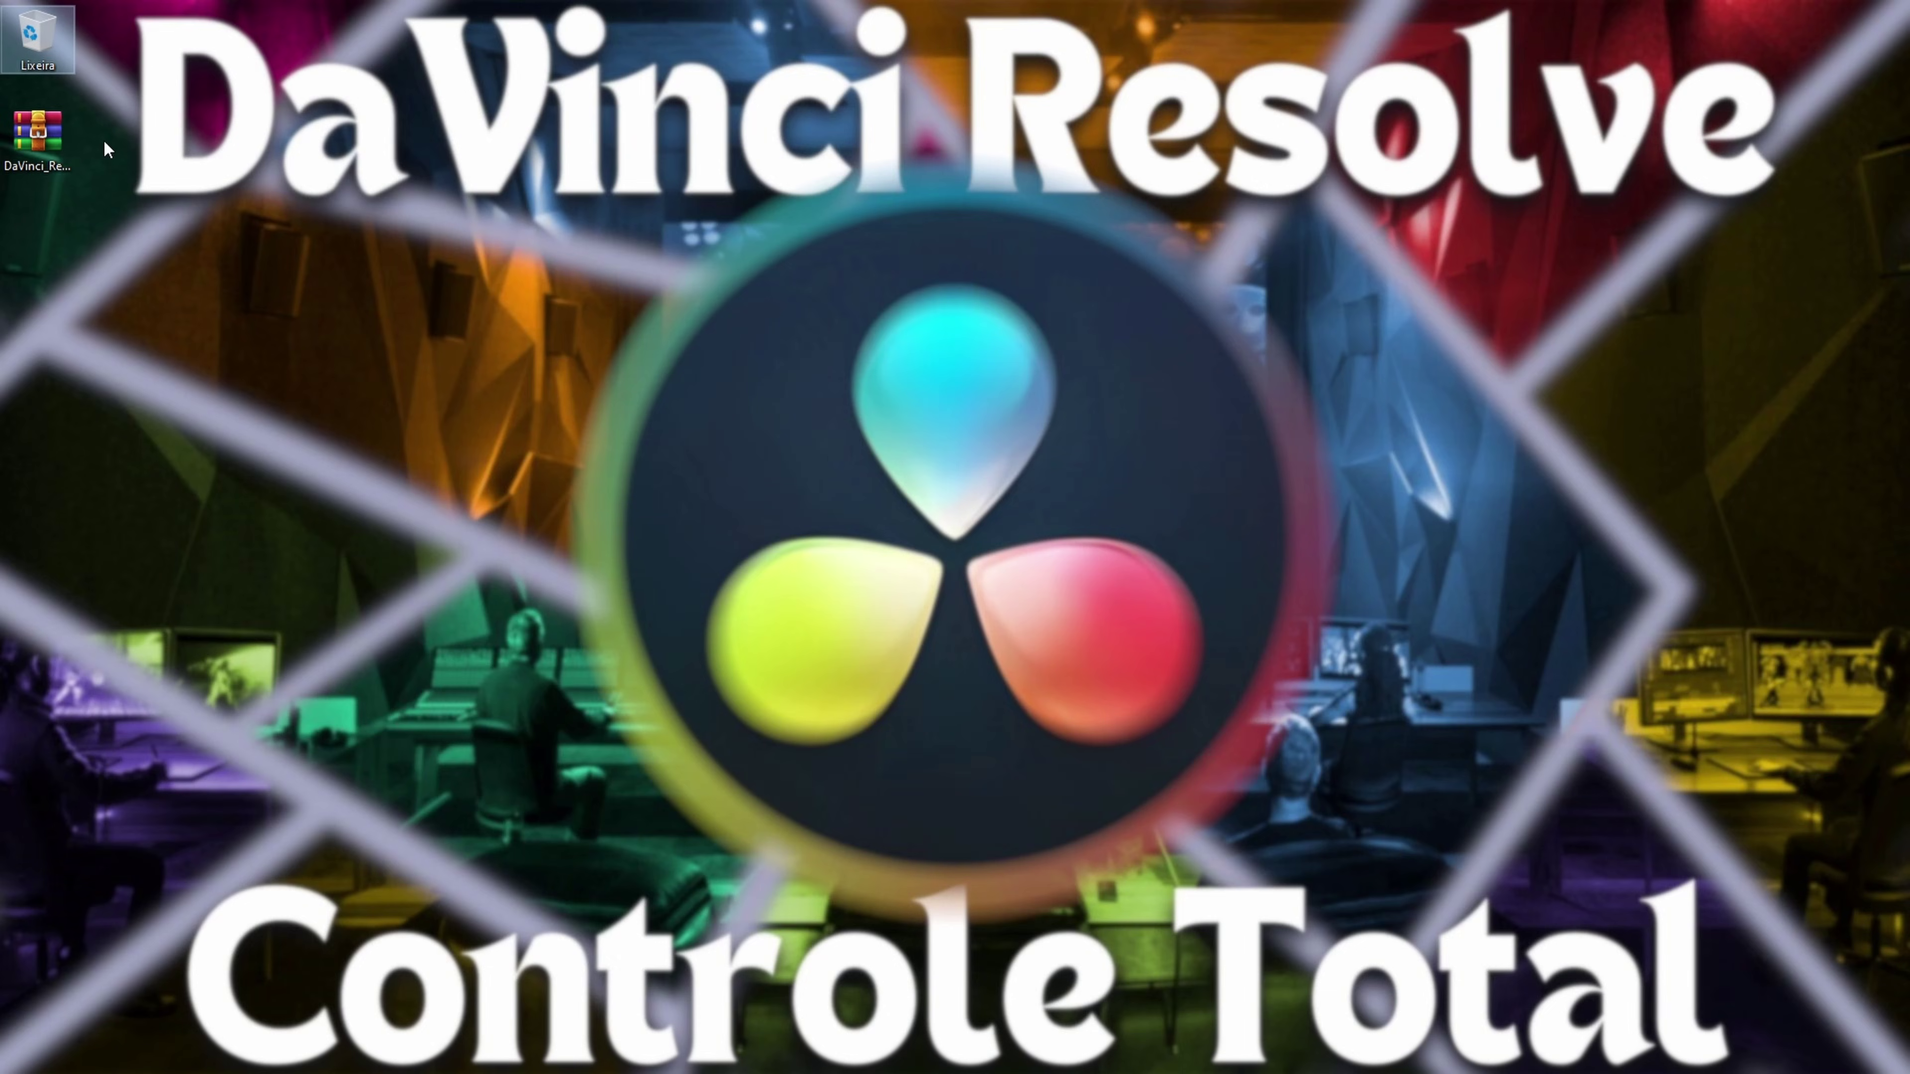
- Extract the DaVinci_Resolve_19.1.3_Windows archive directly onto the desktop
click(52, 135)
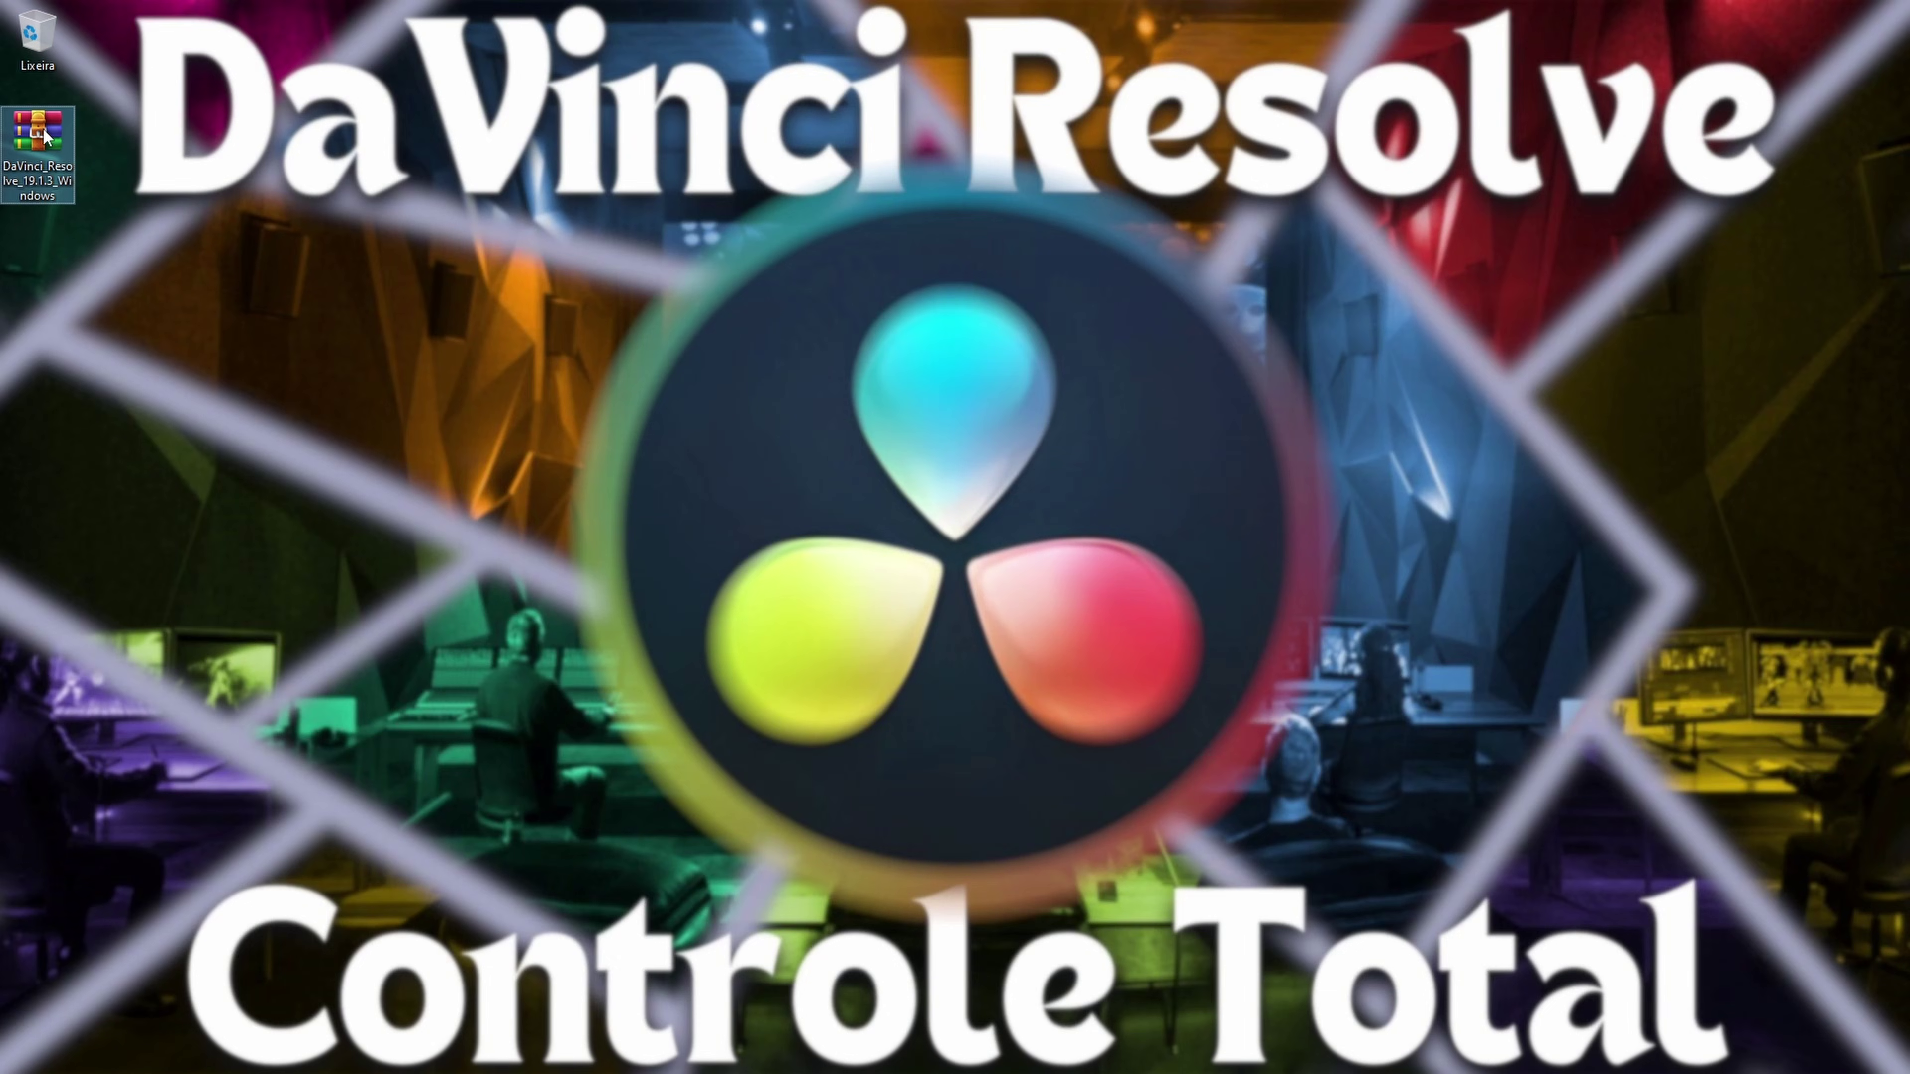
right_click(43, 129)
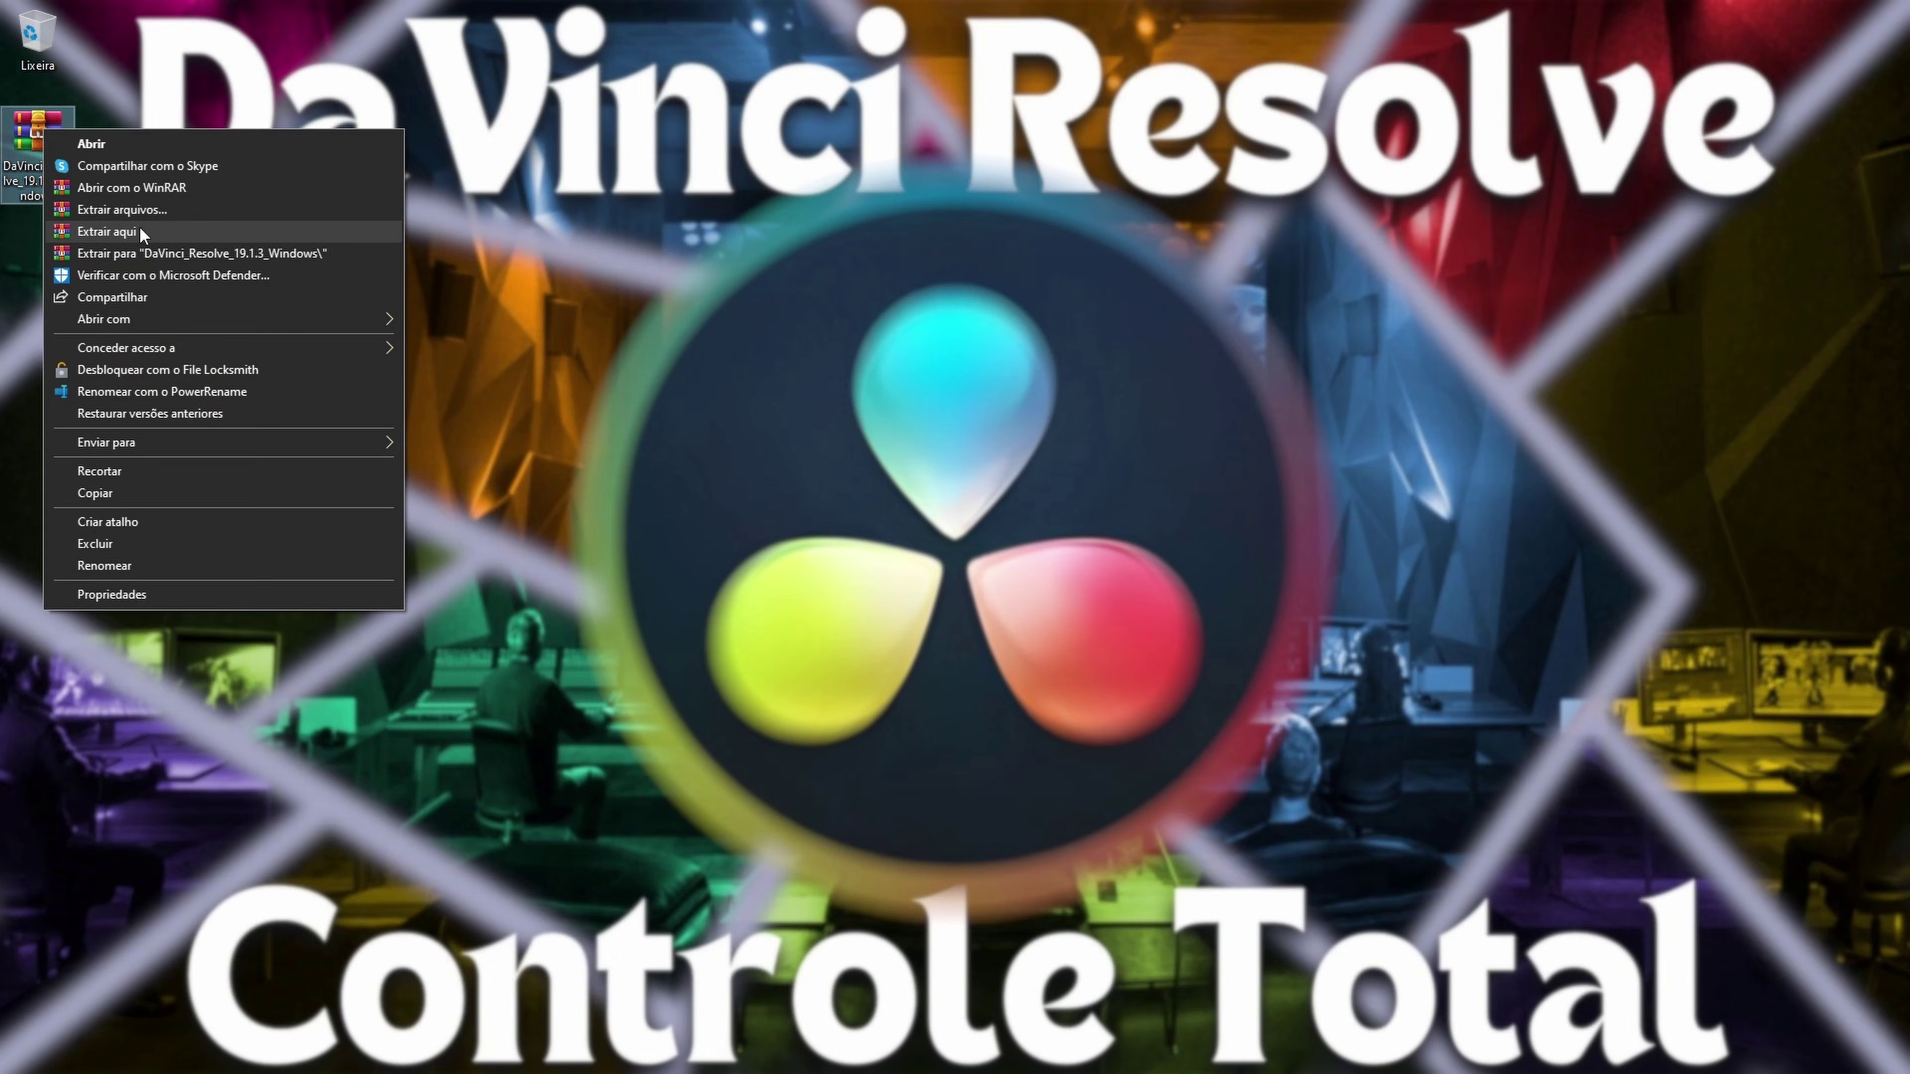
click(194, 230)
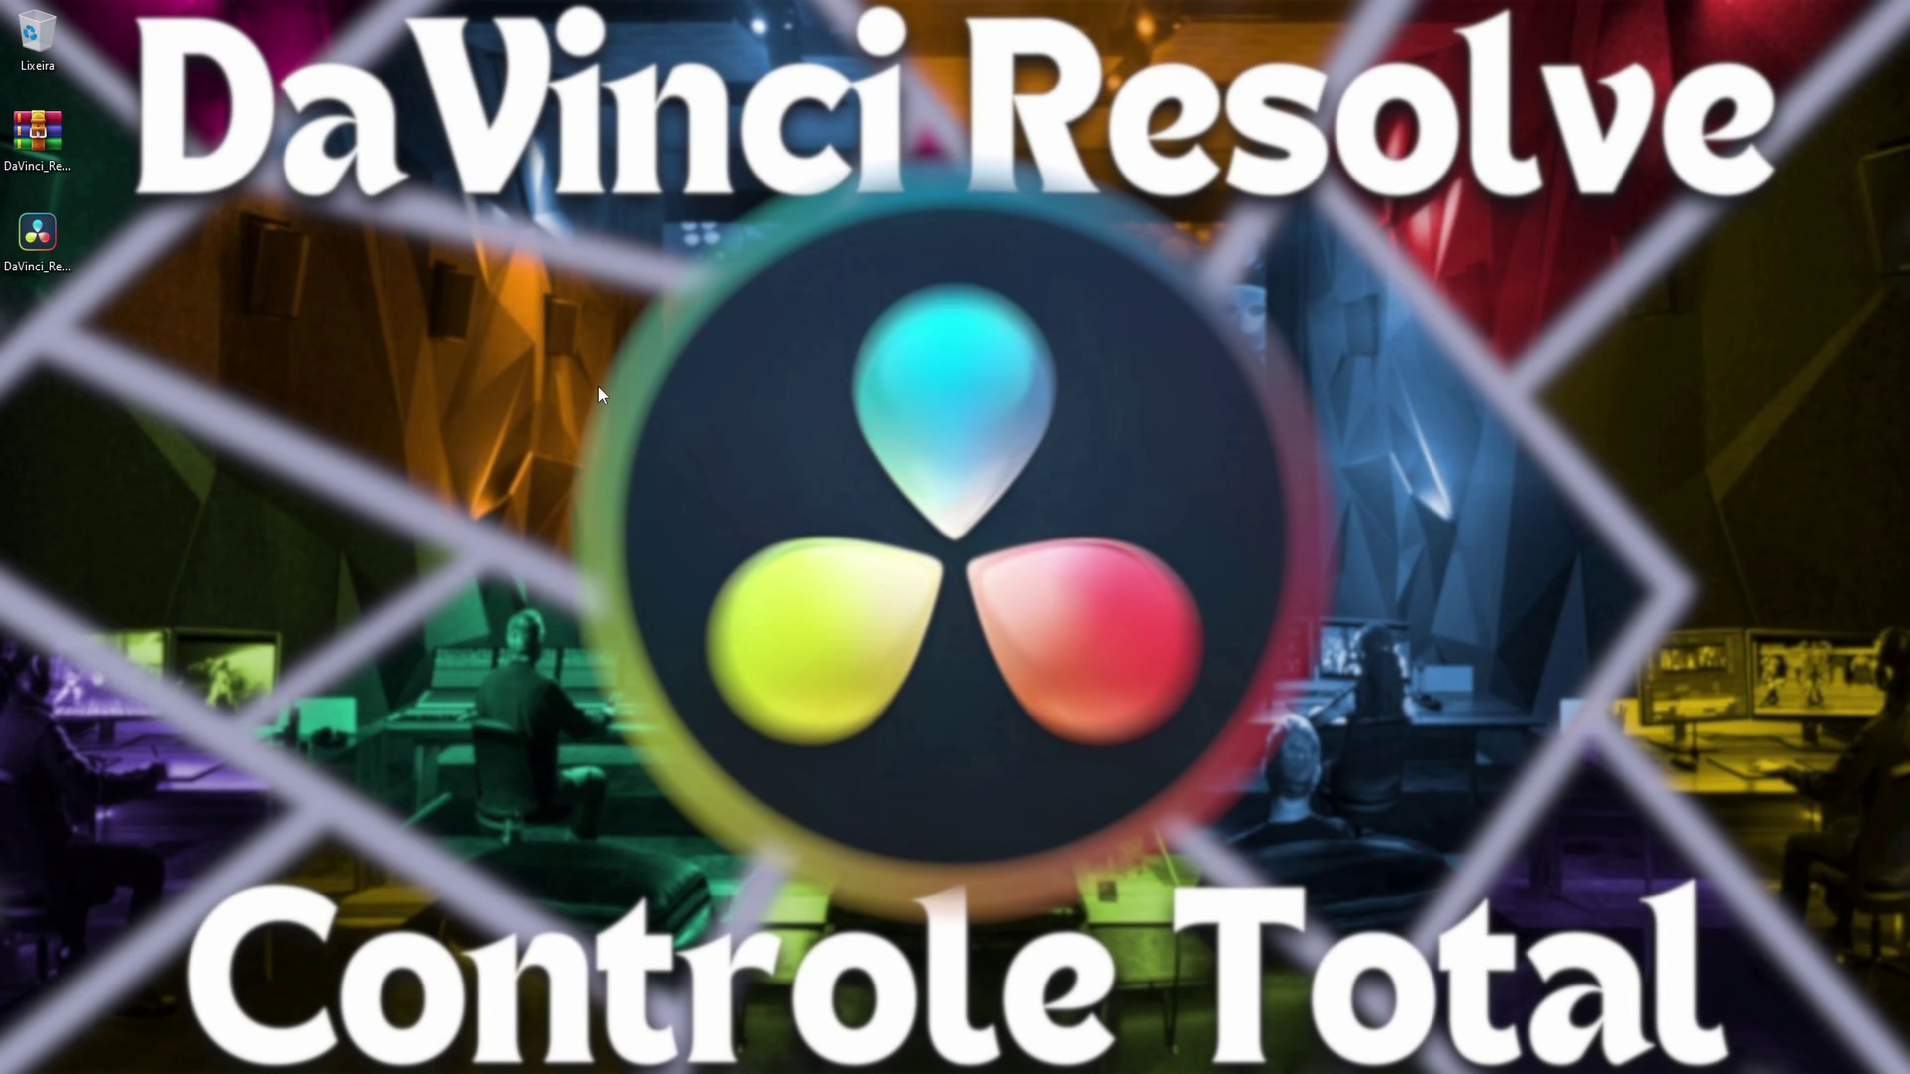
- Launch the extracted installer for the DaVinci Resolve 19.1.3.0007 component and accept the license agreement in the setup wizard
double_click(41, 240)
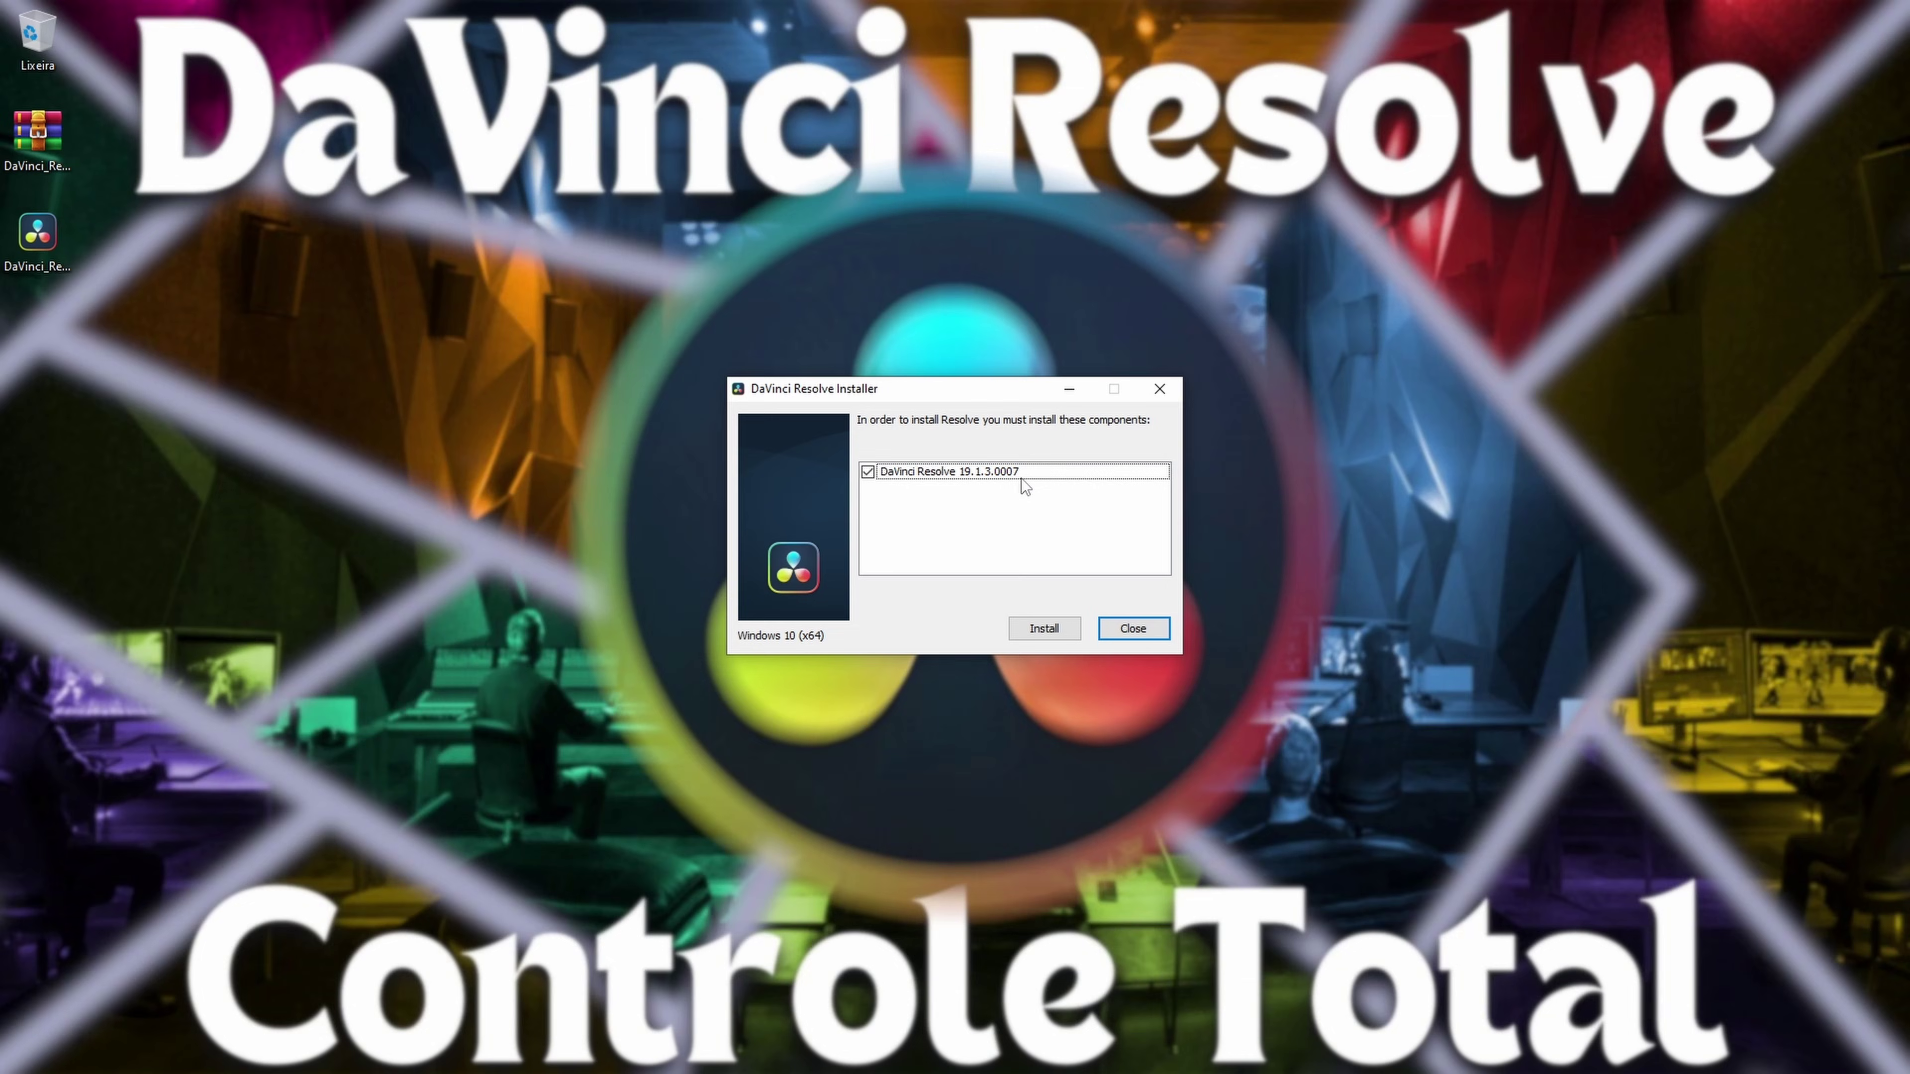
click(1045, 626)
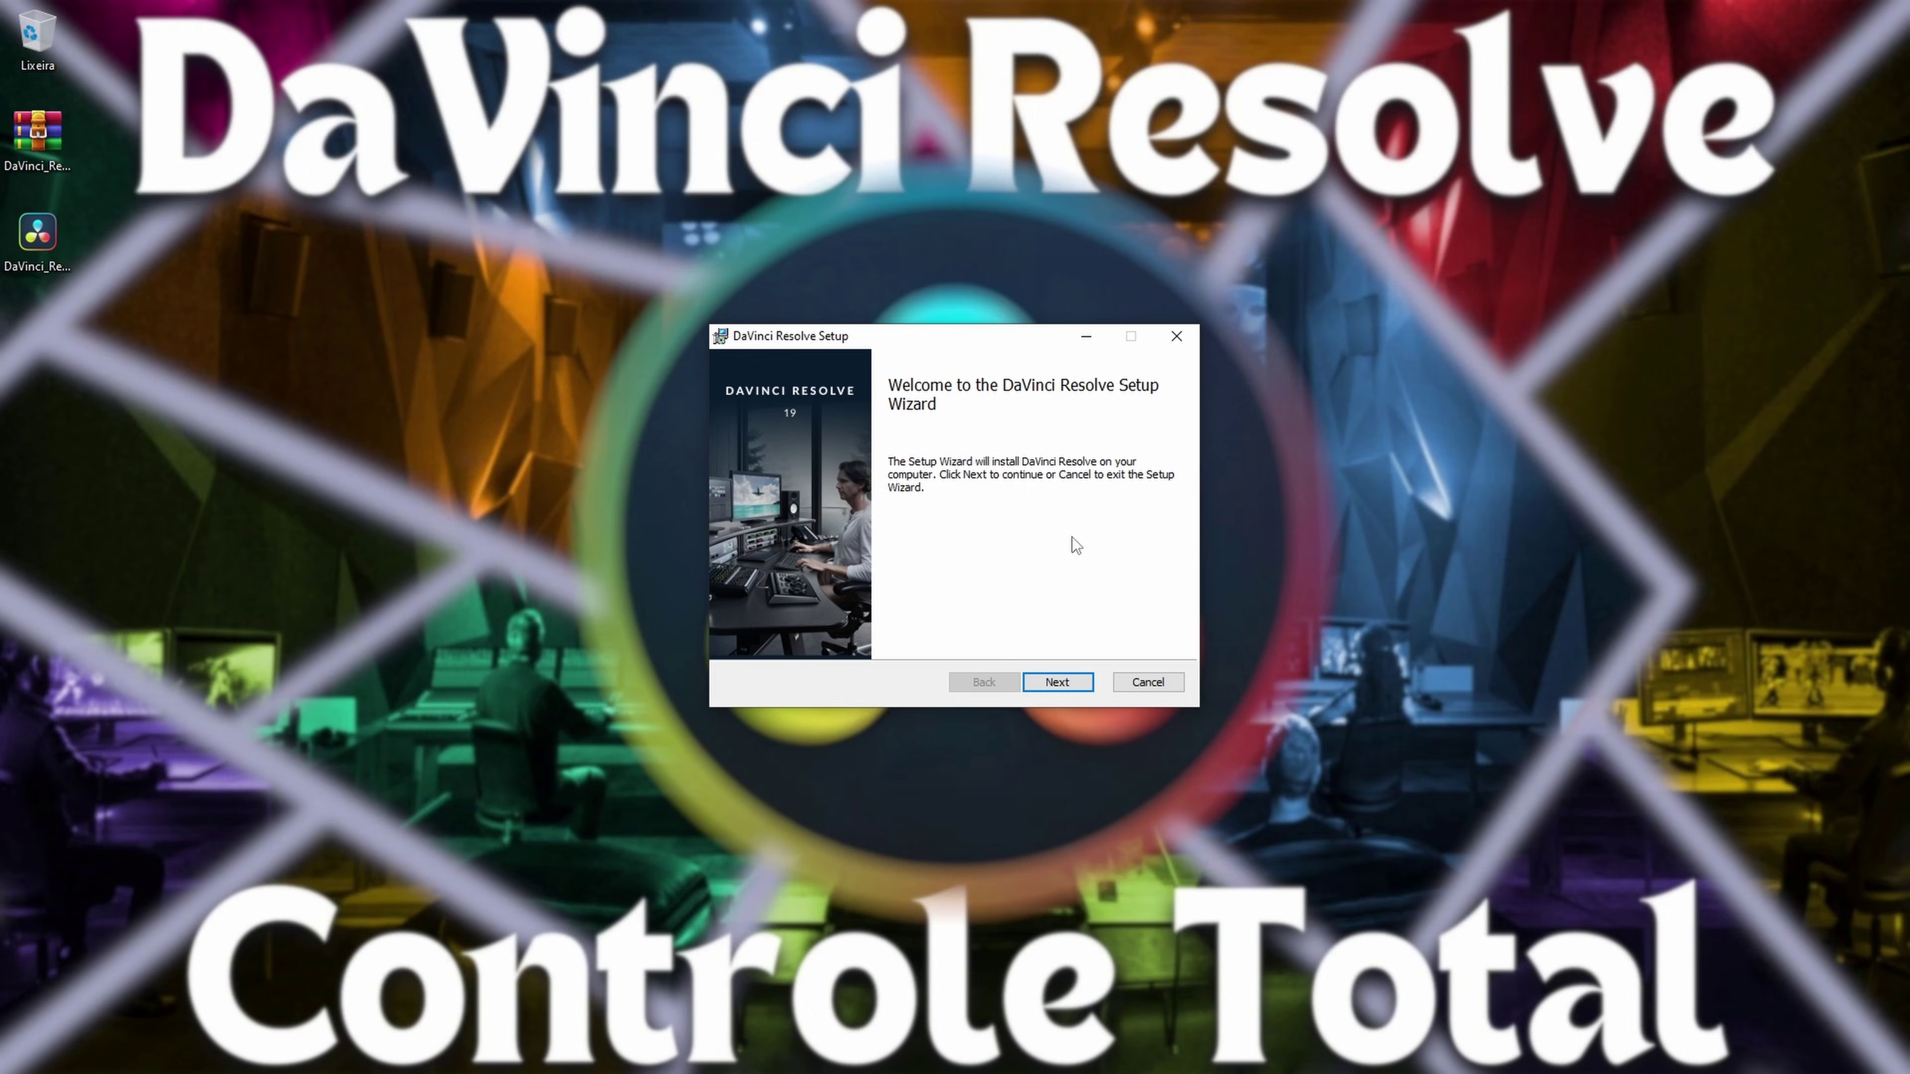
click(1061, 683)
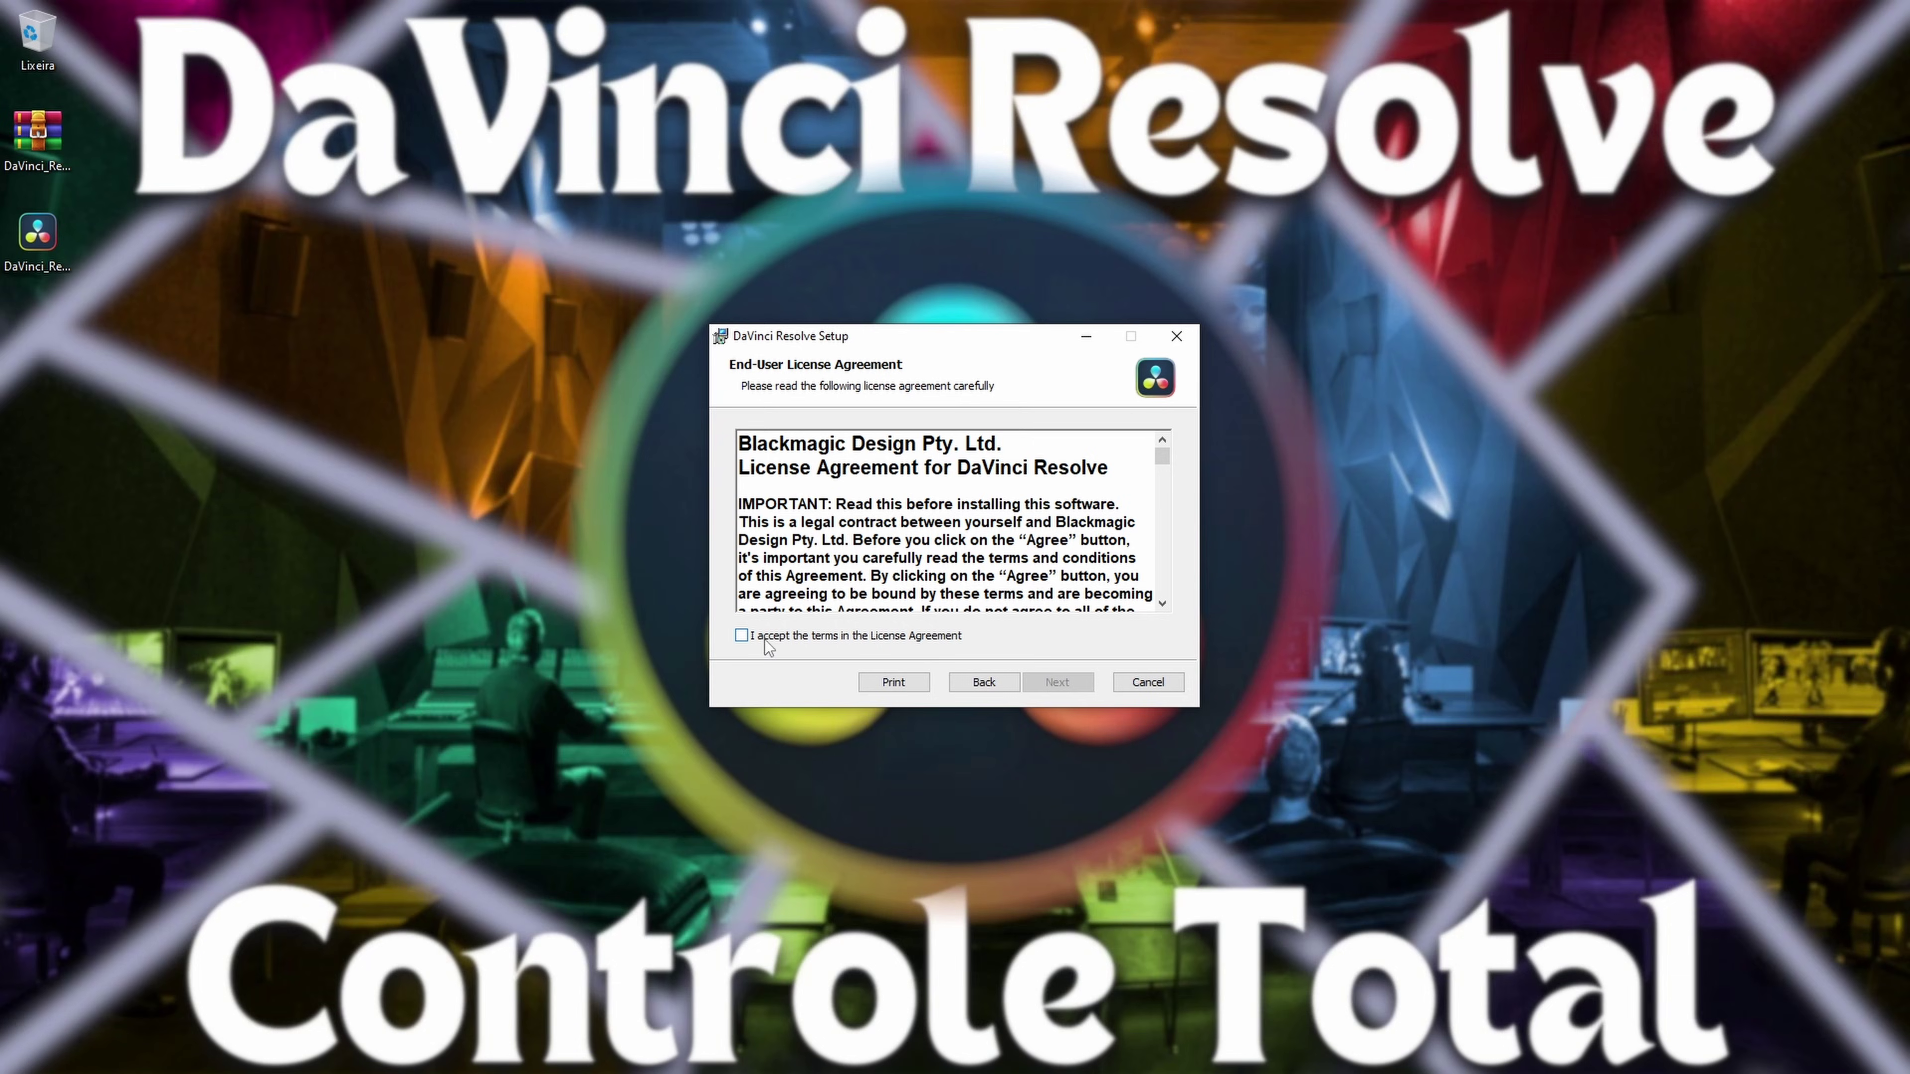
click(742, 635)
click(1055, 684)
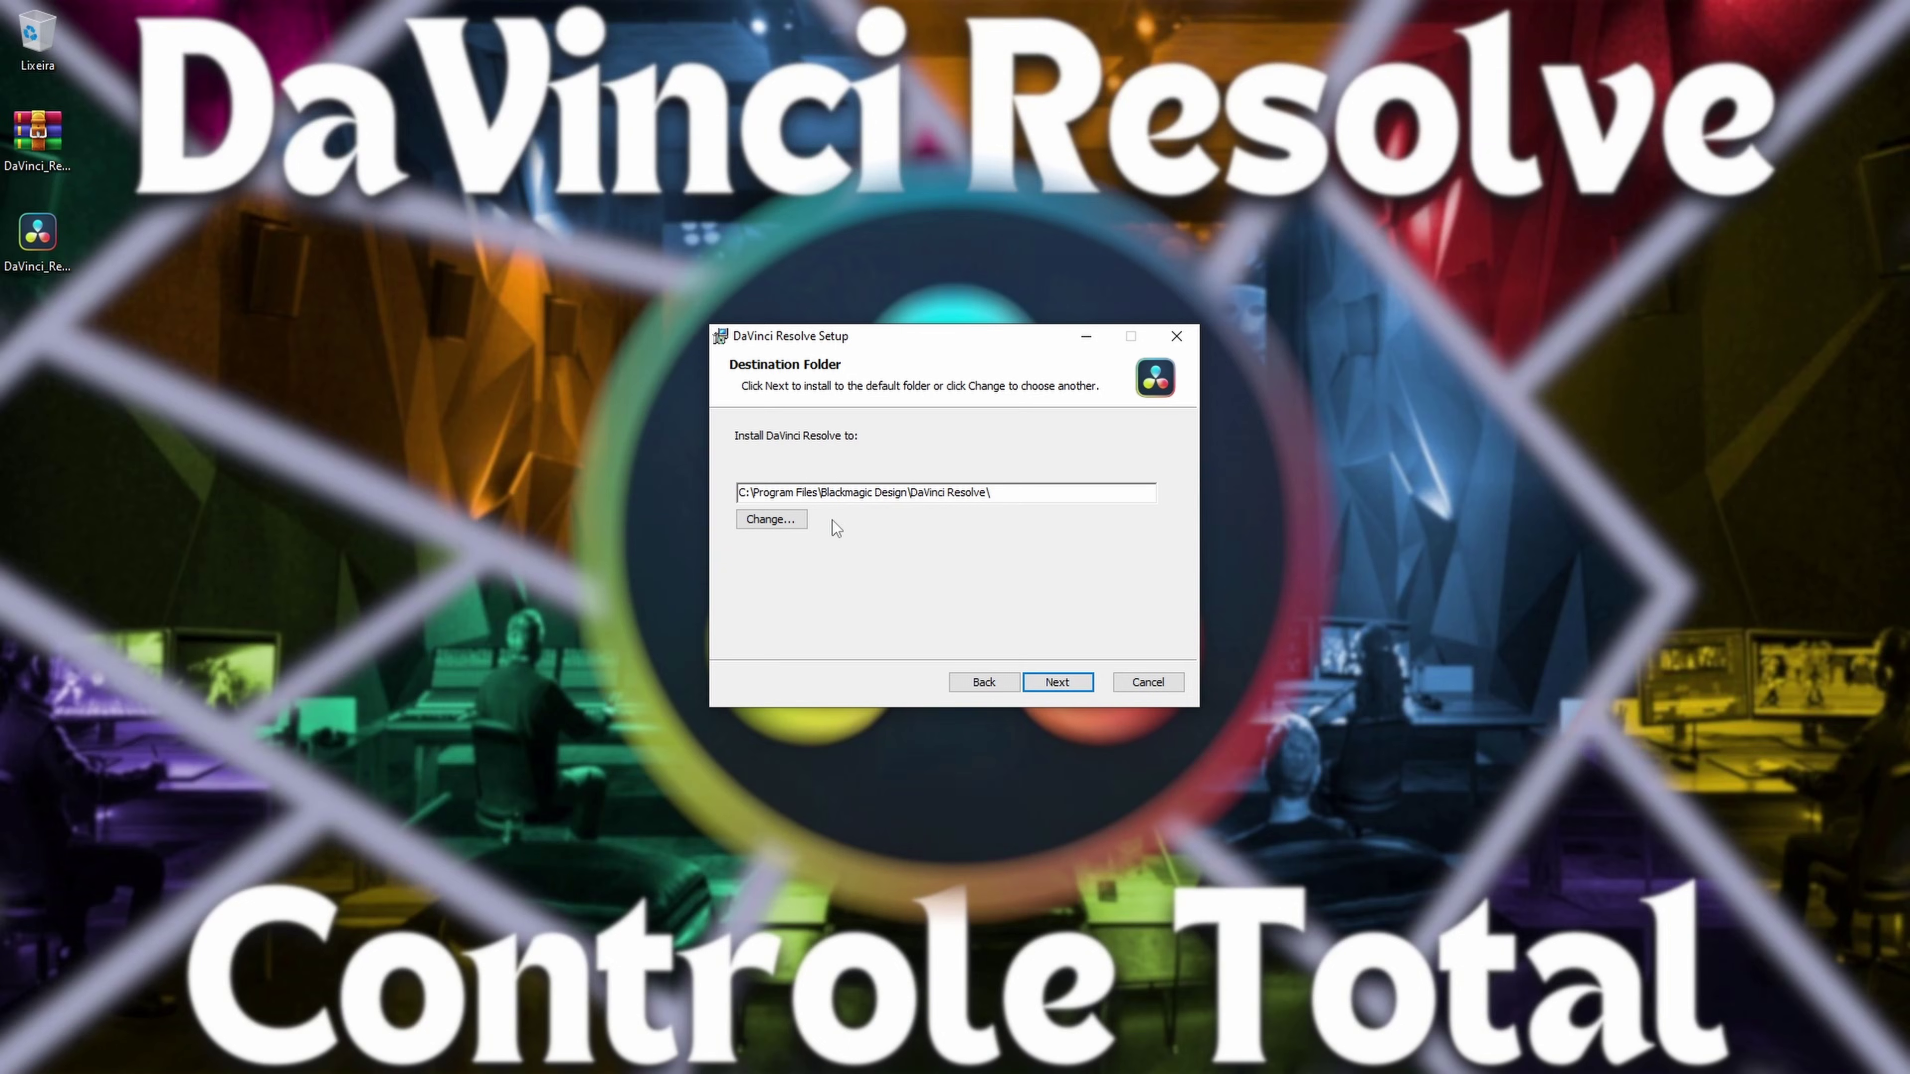
- Keep the default destination folder C:\Program Files\Blackmagic Design\DaVinci Resolve\ and start the installation
click(773, 520)
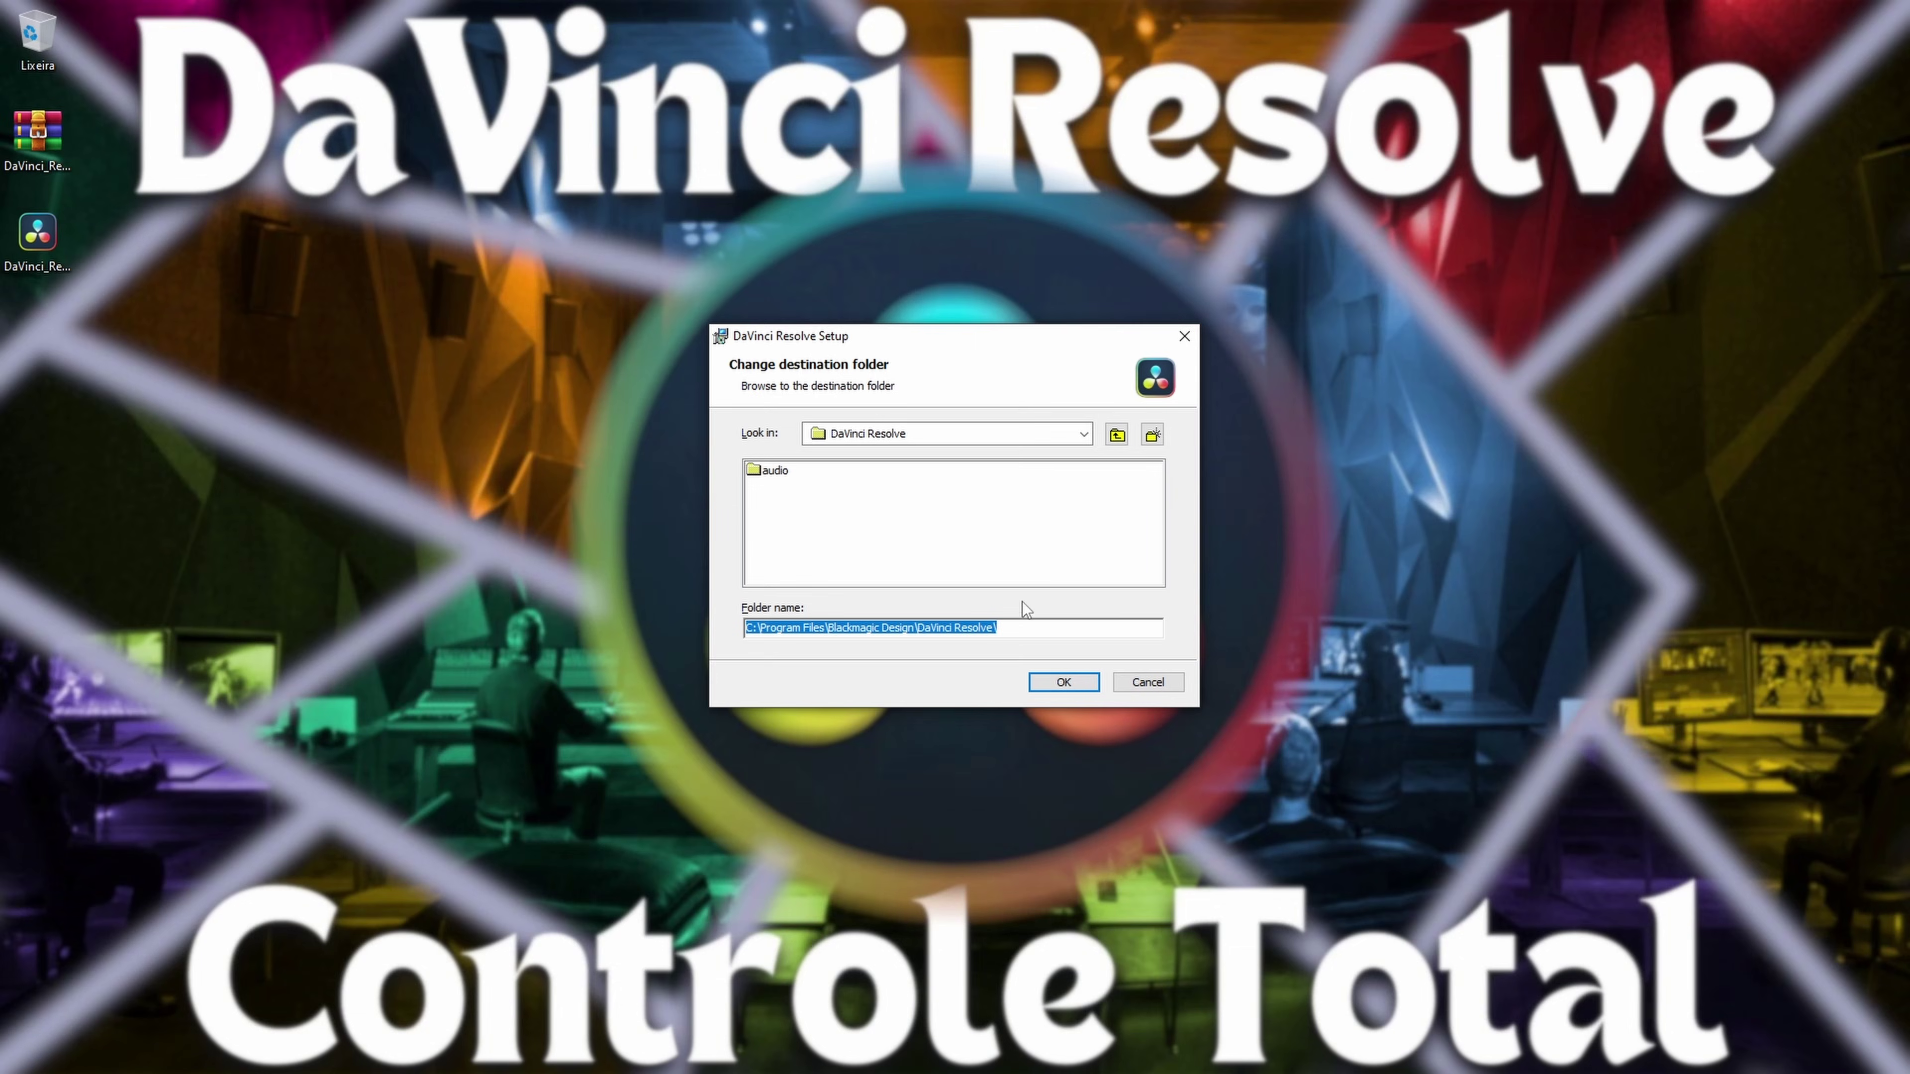
click(1148, 681)
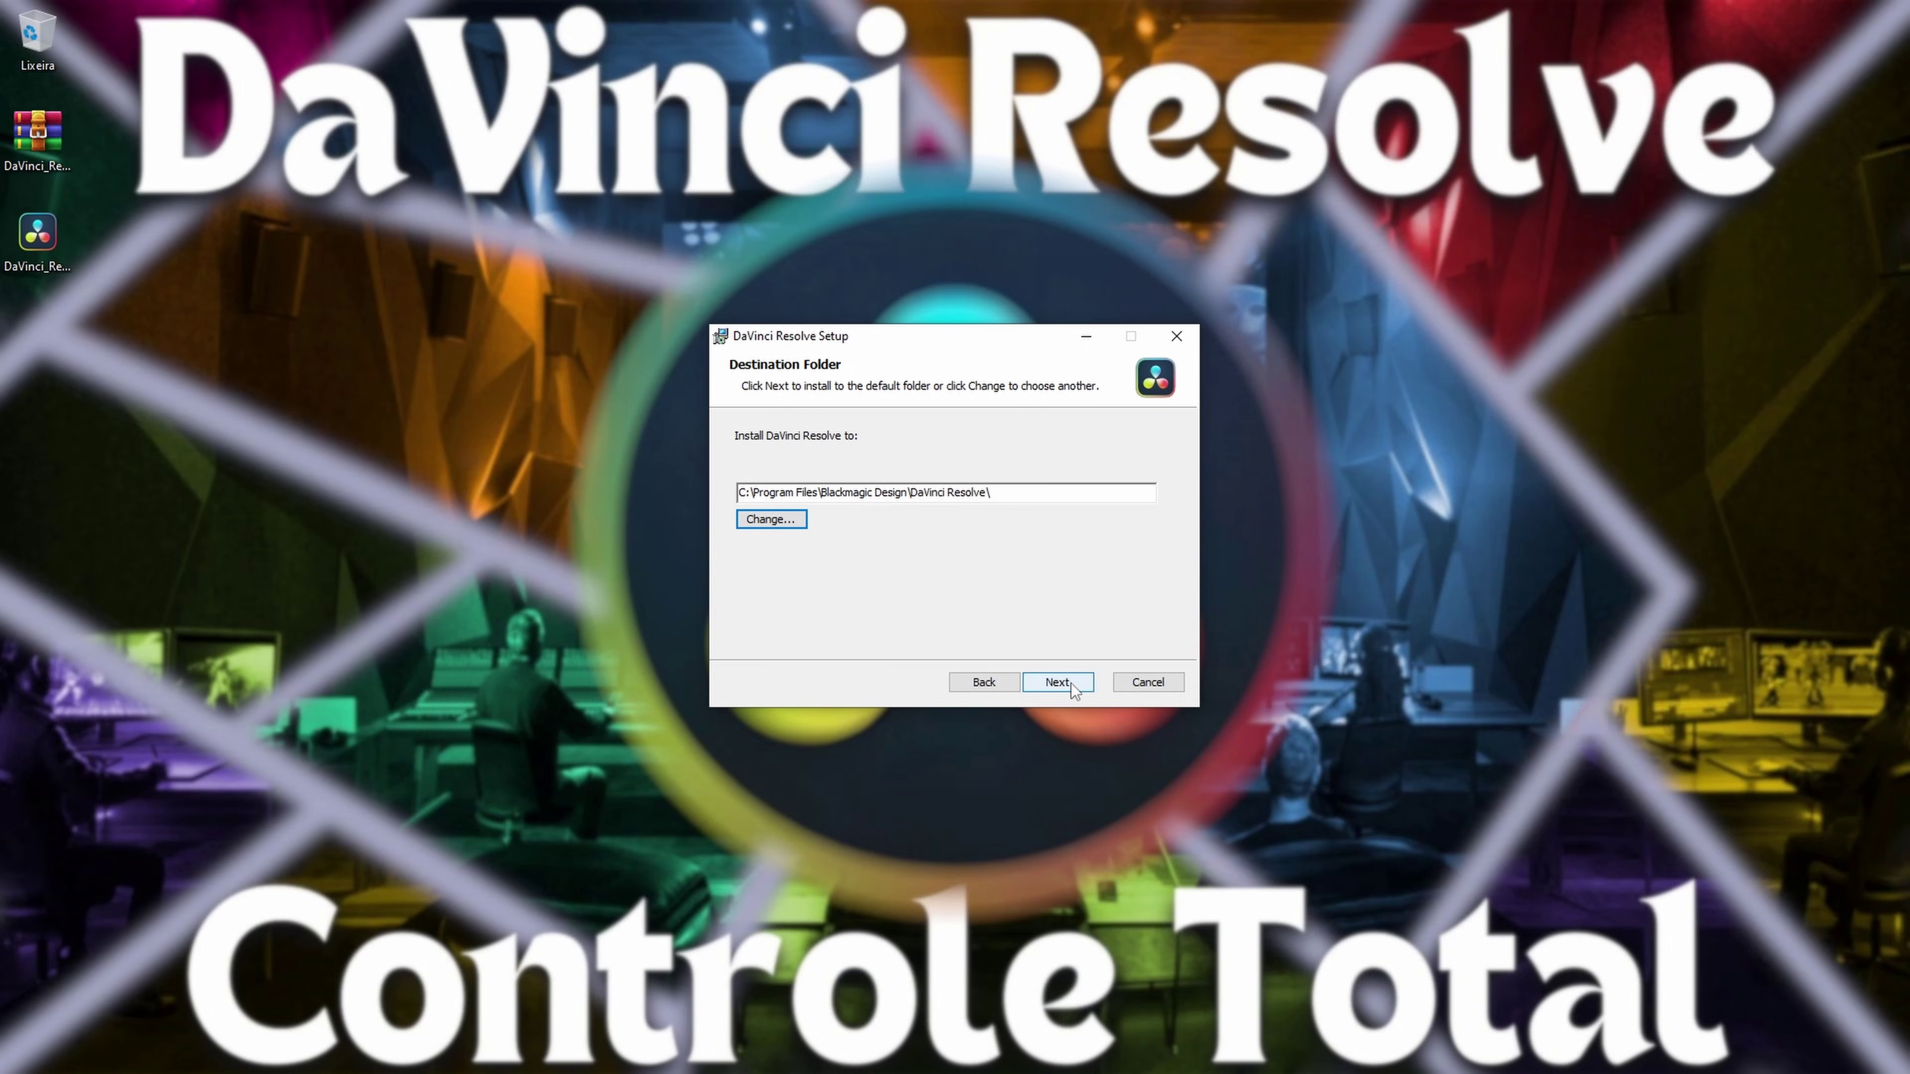
click(1058, 683)
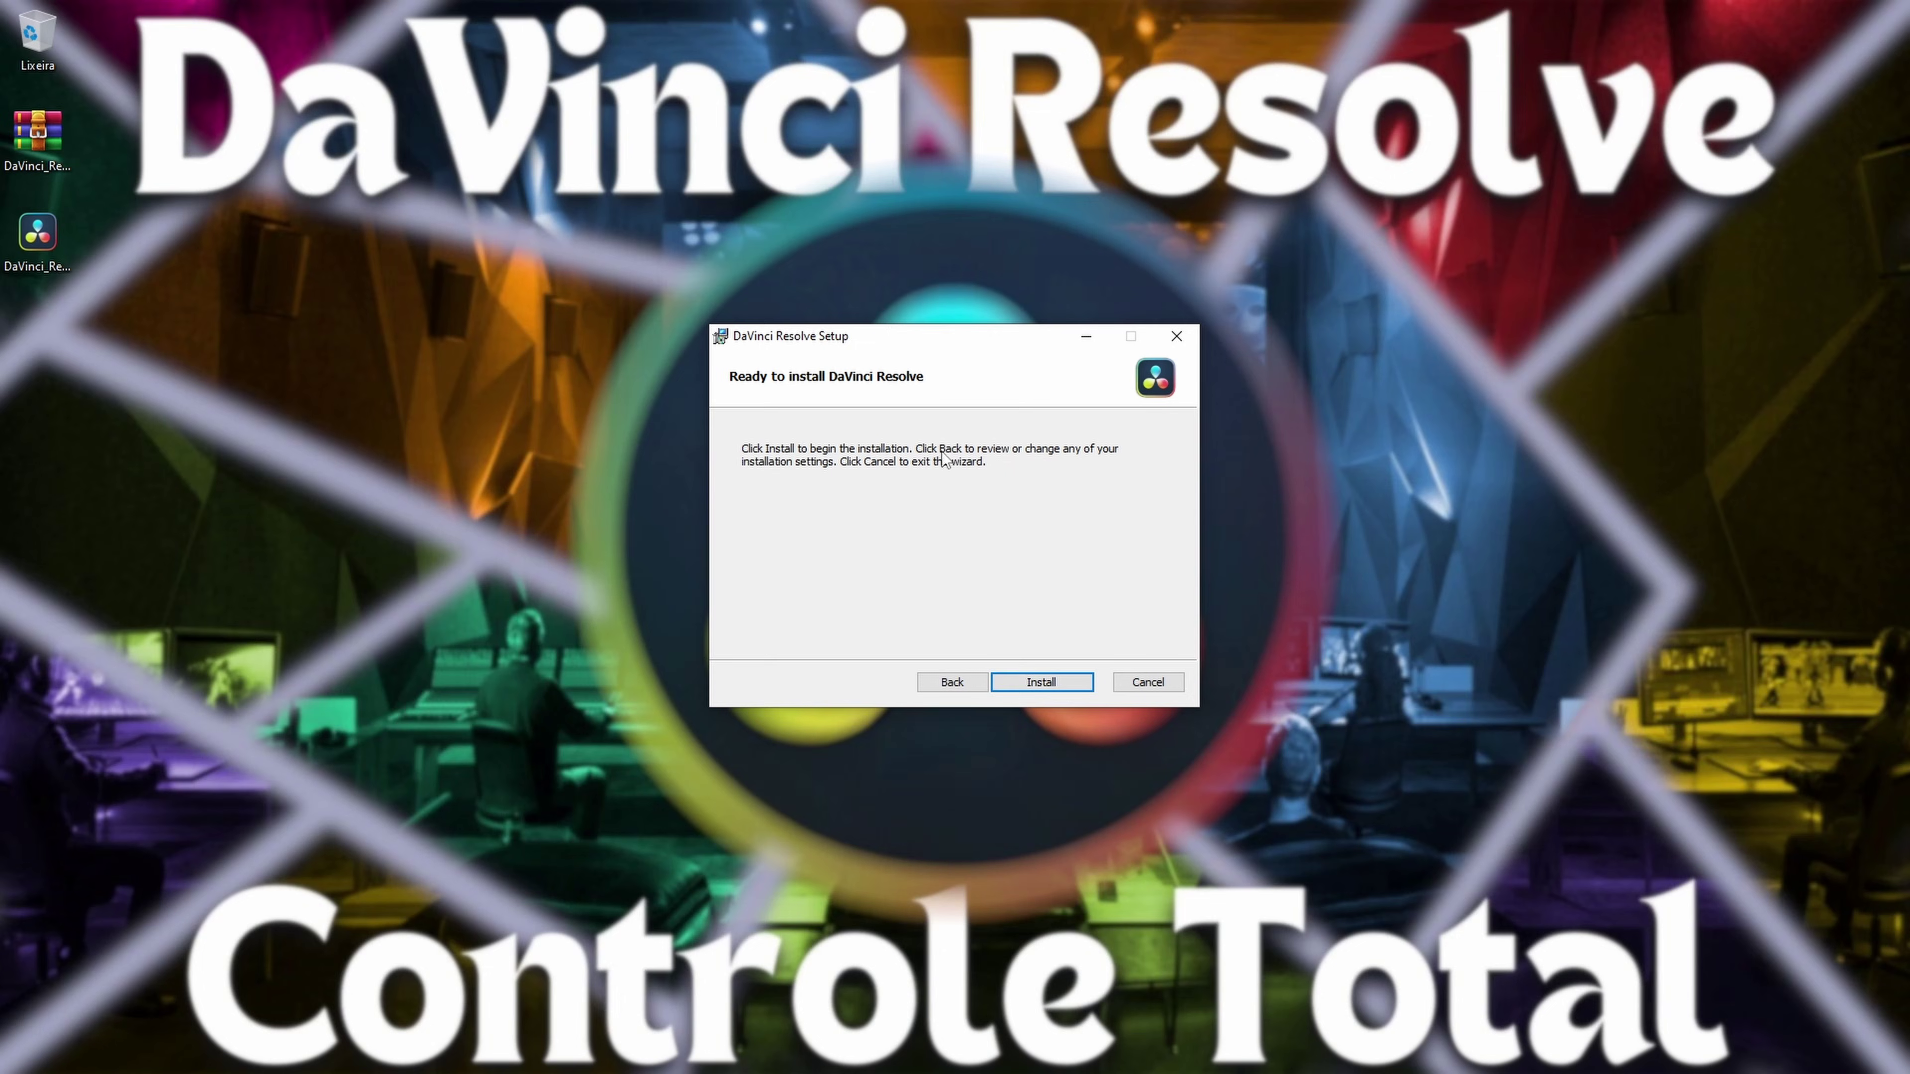
click(1044, 682)
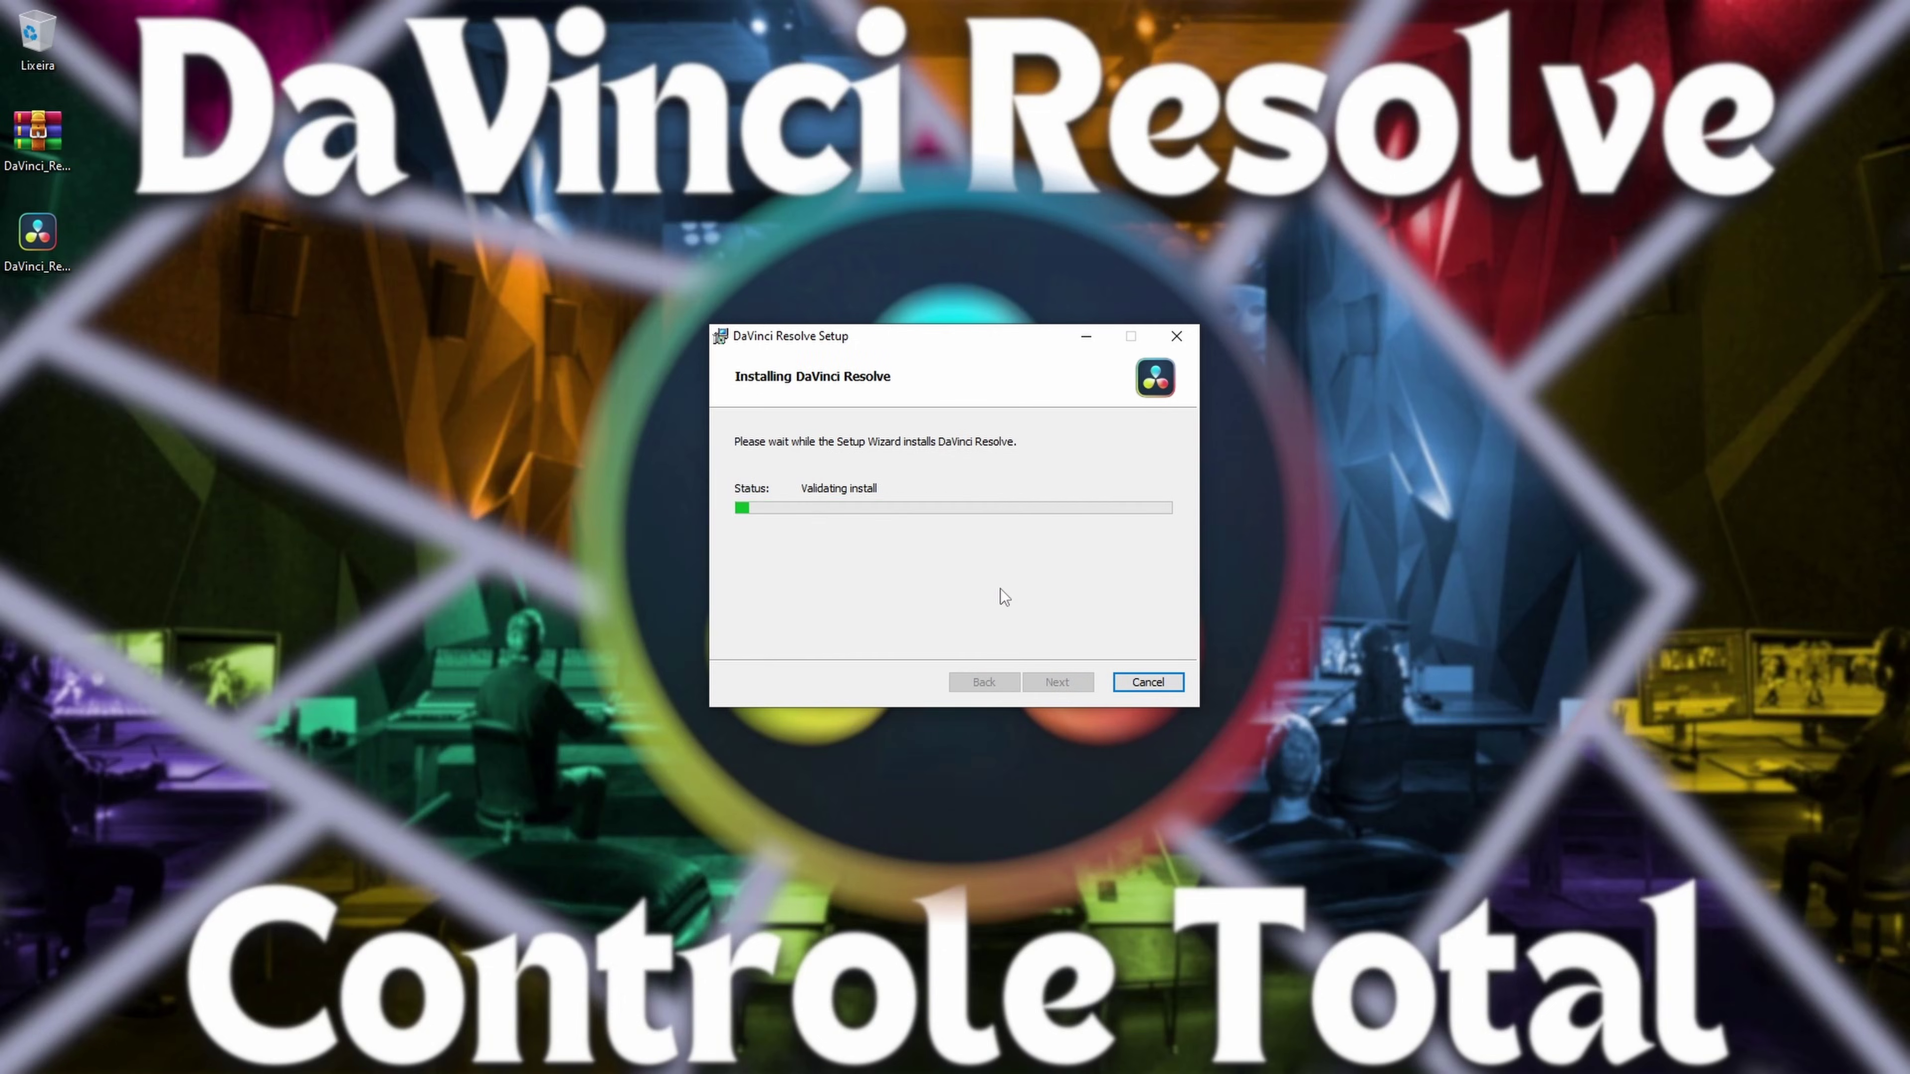
key(alt)
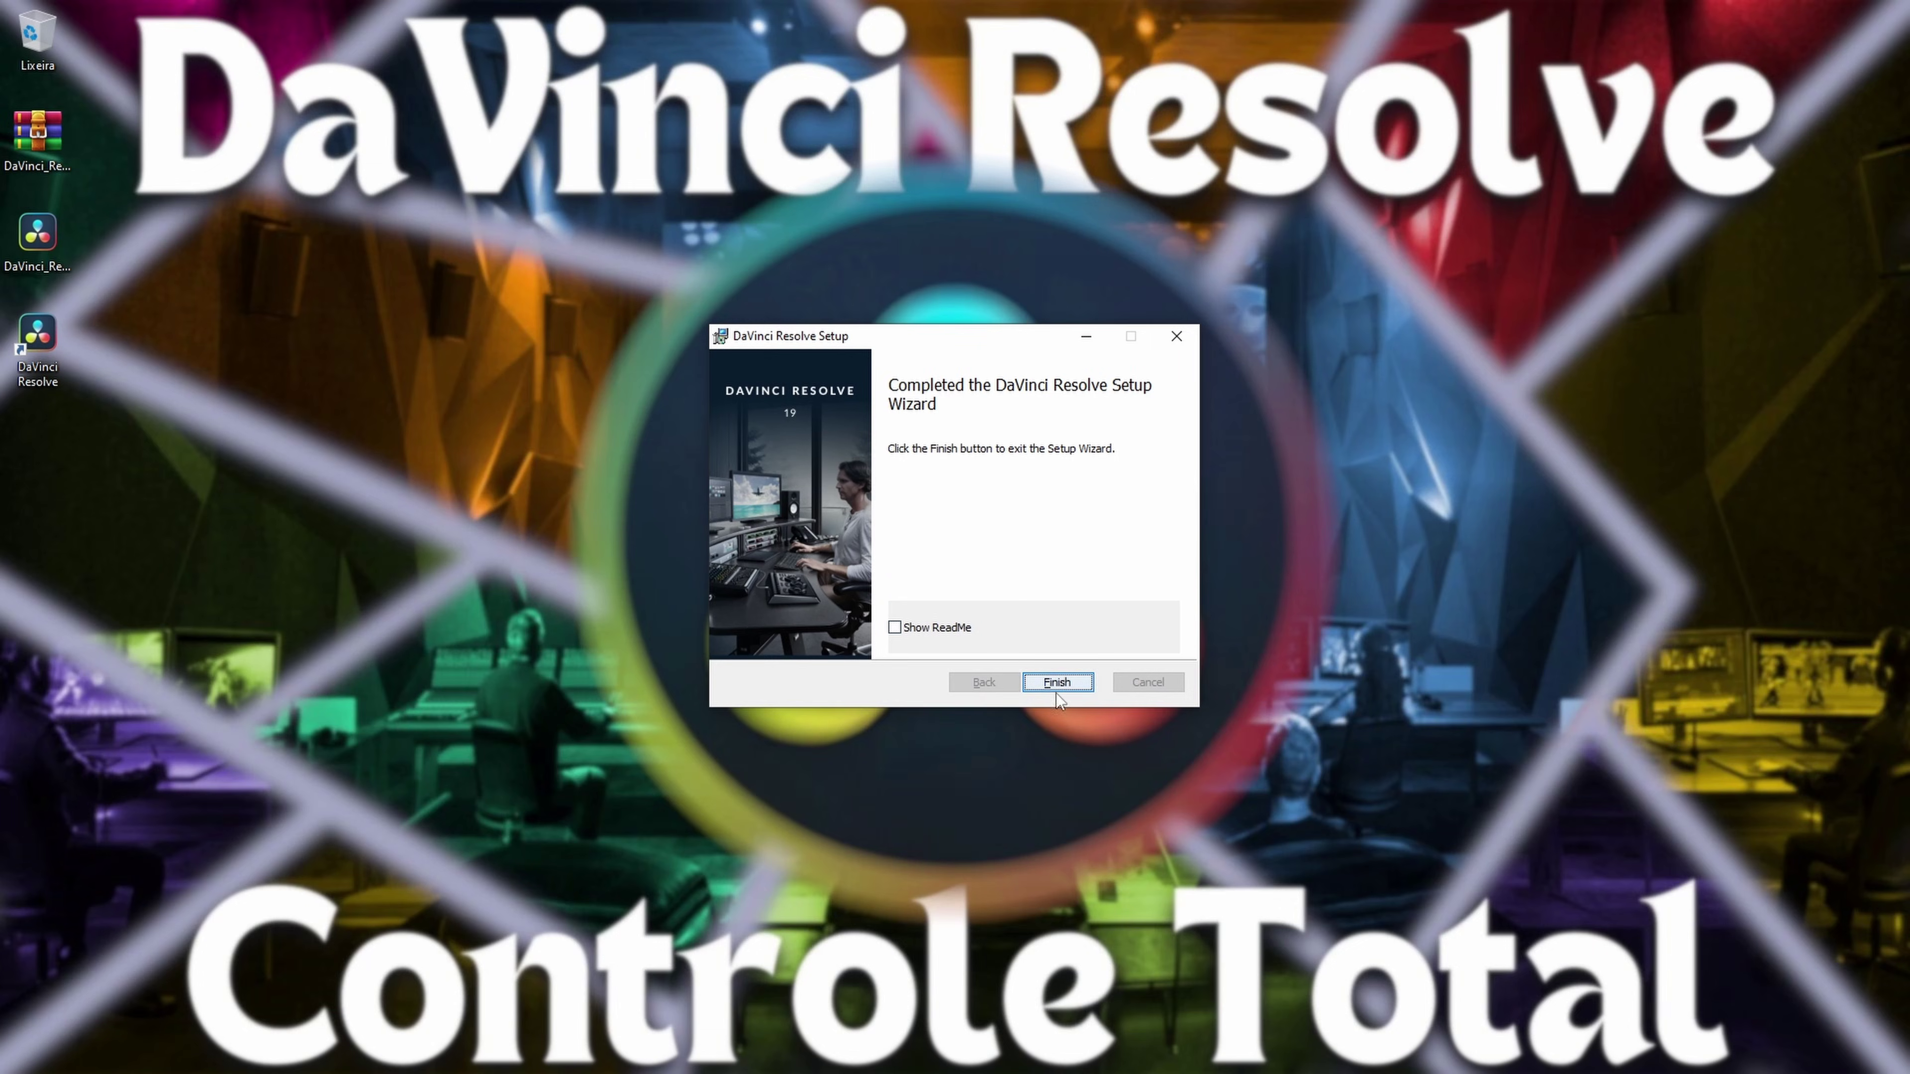
- Finish the setup wizard with Show ReadMe enabled and dismiss the installer's completion message
click(894, 628)
click(1057, 683)
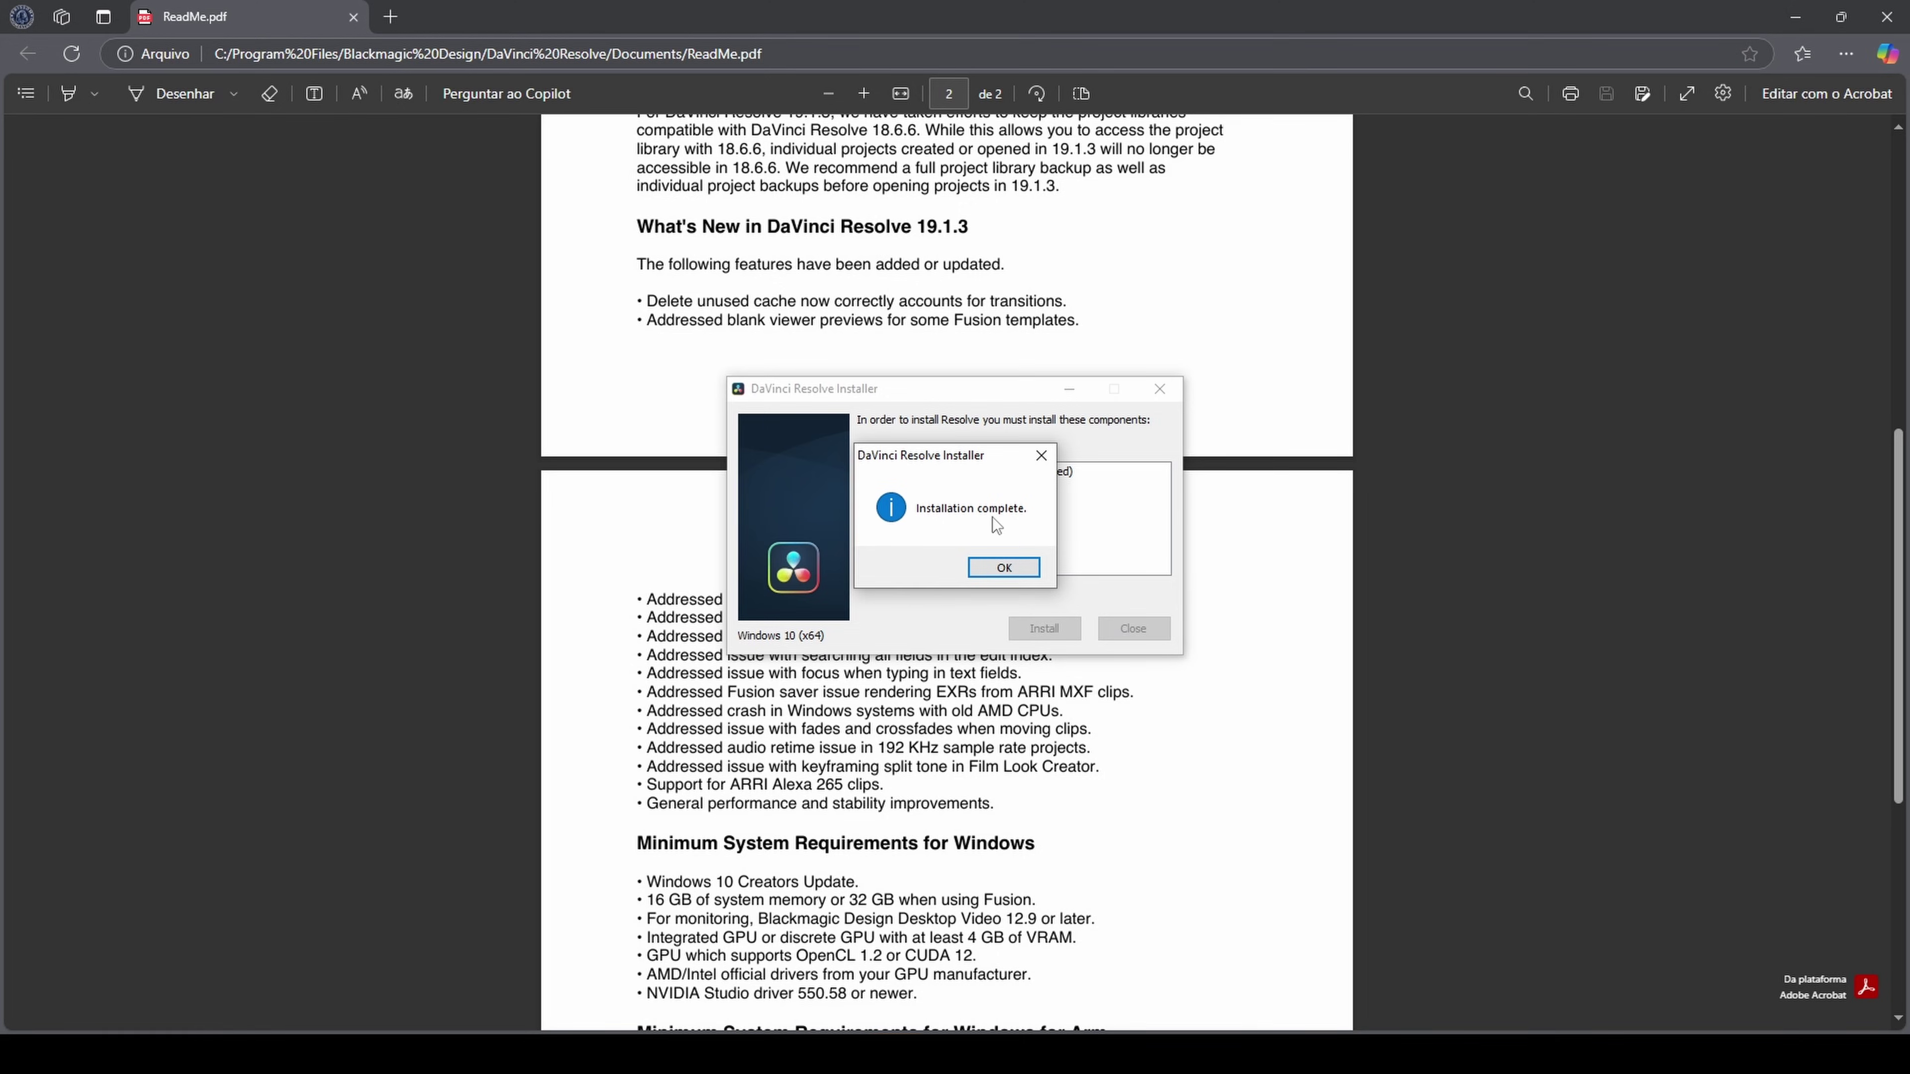
click(997, 573)
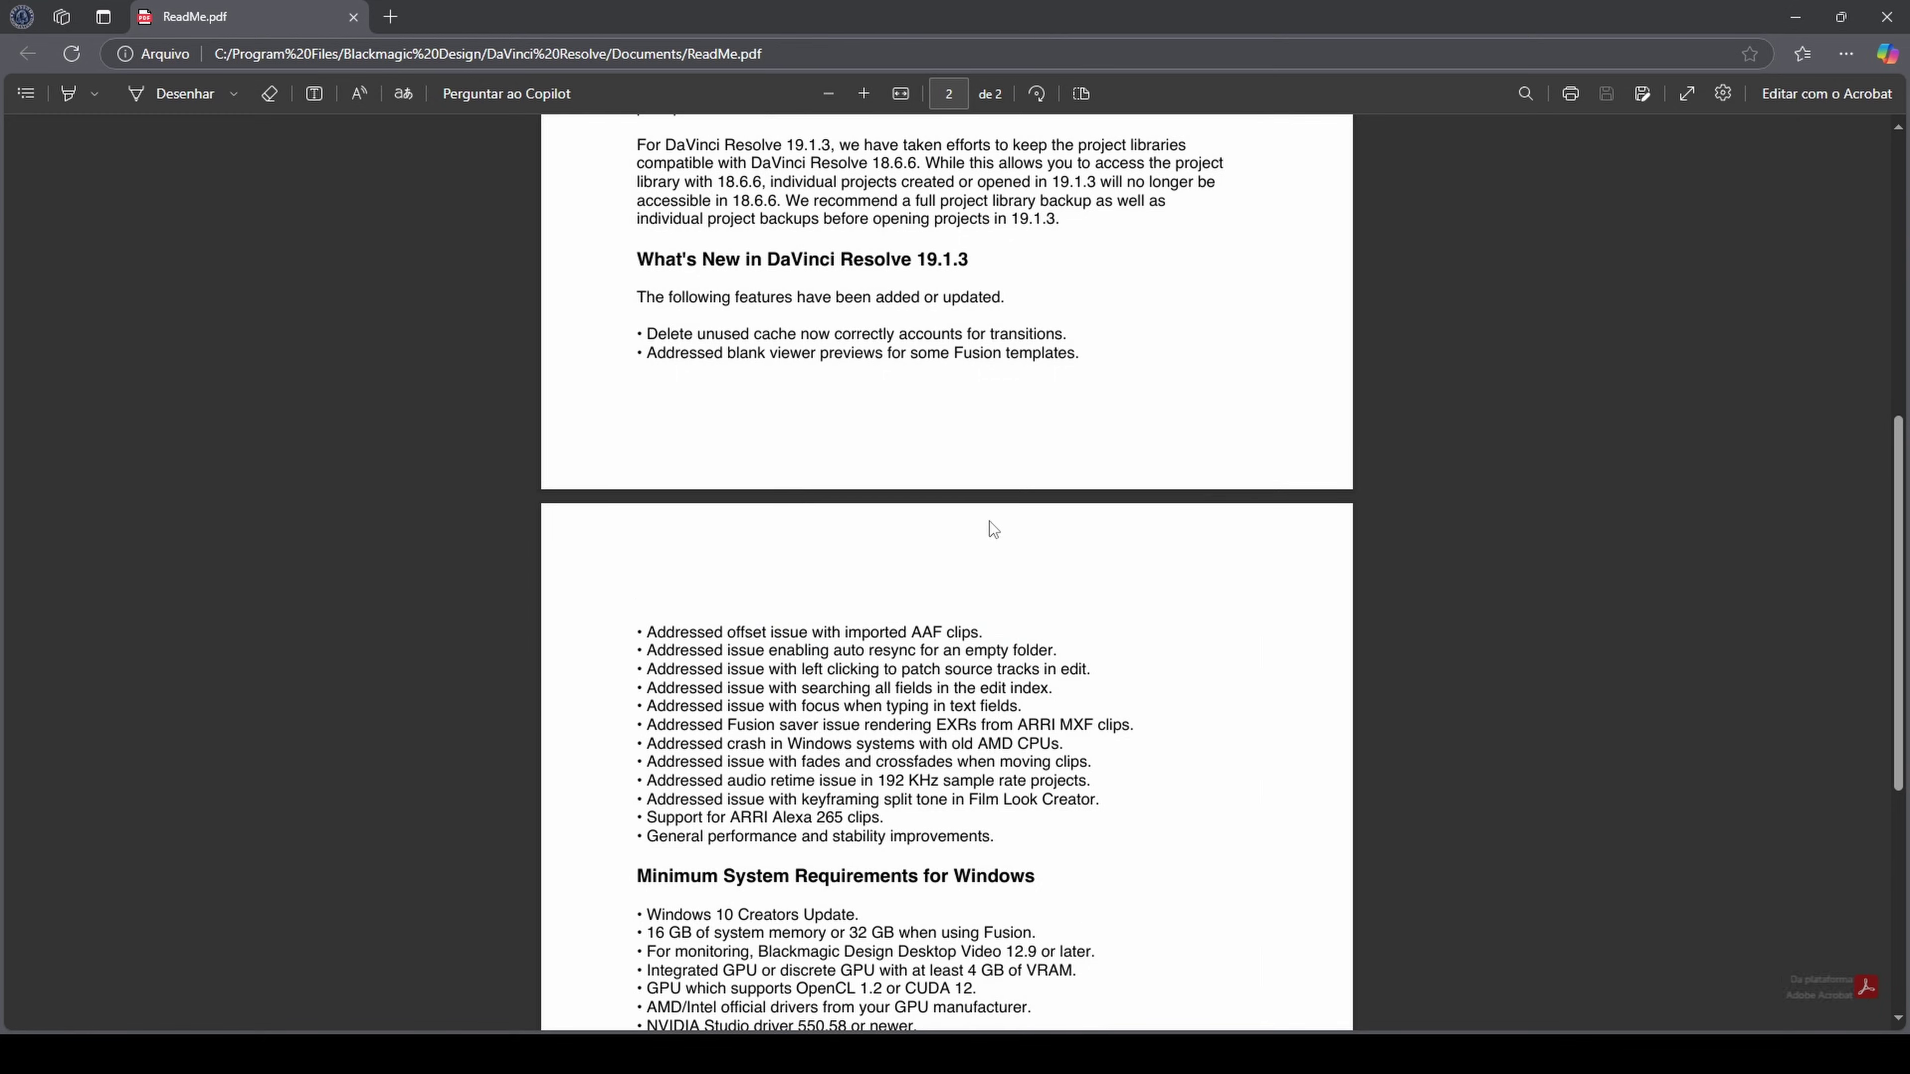
- Translate the ReadMe's "What's New in DaVinci Resolve 19.1.3" section, from its heading through the last bullet, into Brazilian Portuguese
scroll(993, 521, up, 4)
scroll(992, 520, up, 5)
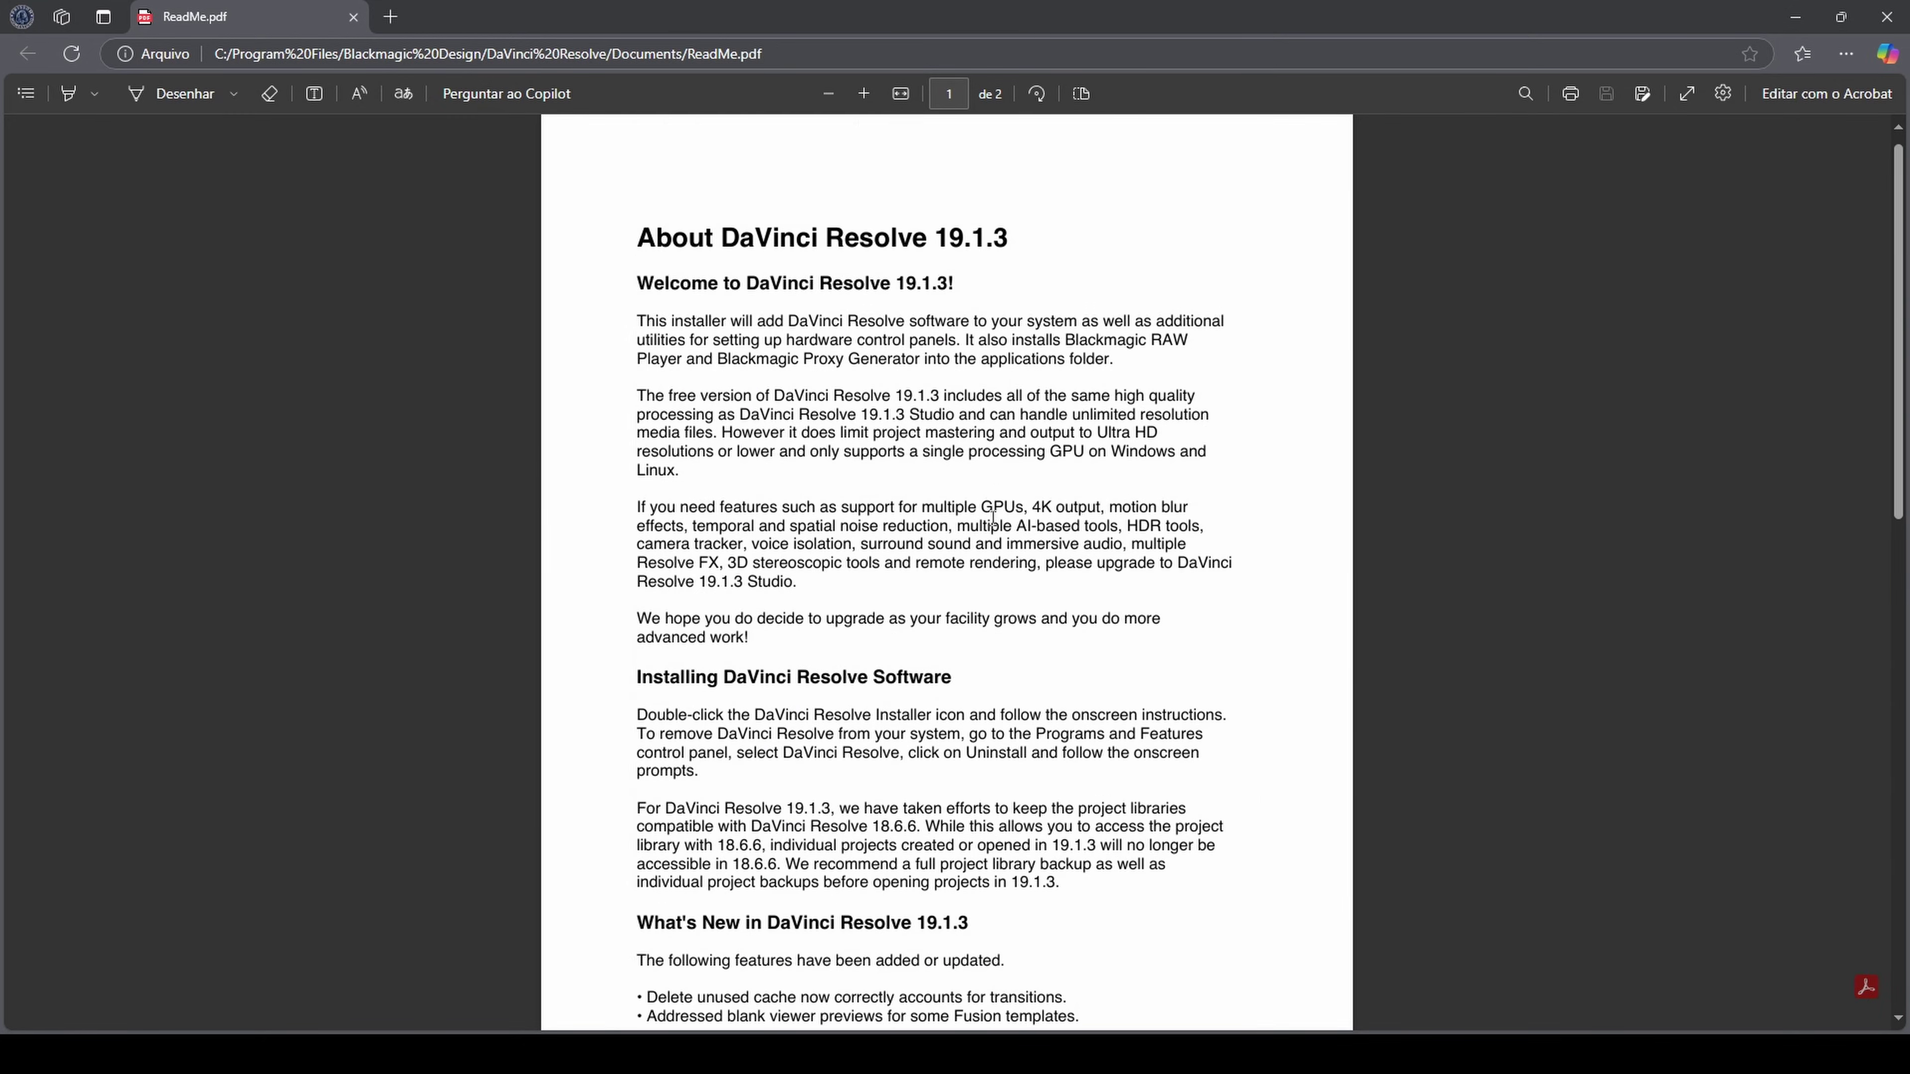
scroll(996, 521, down, 8)
scroll(999, 523, down, 5)
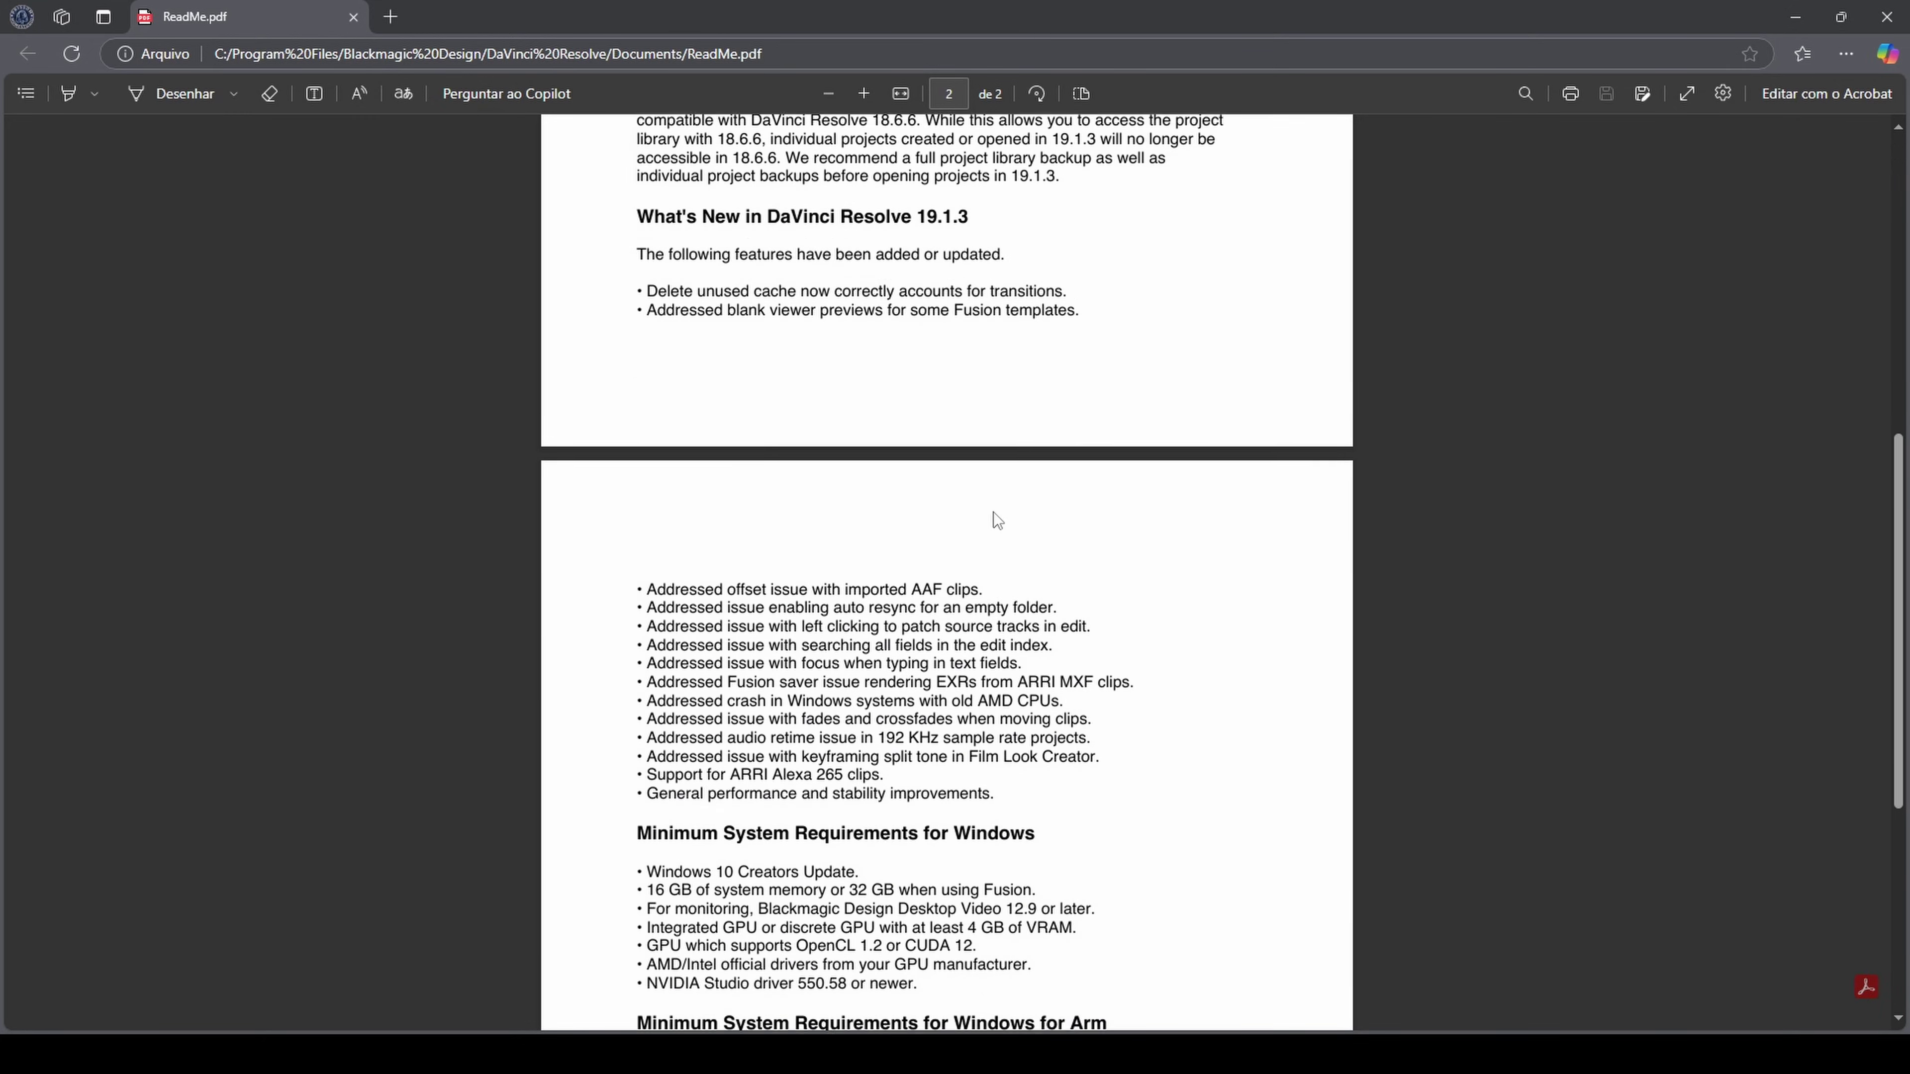
scroll(995, 510, up, 4)
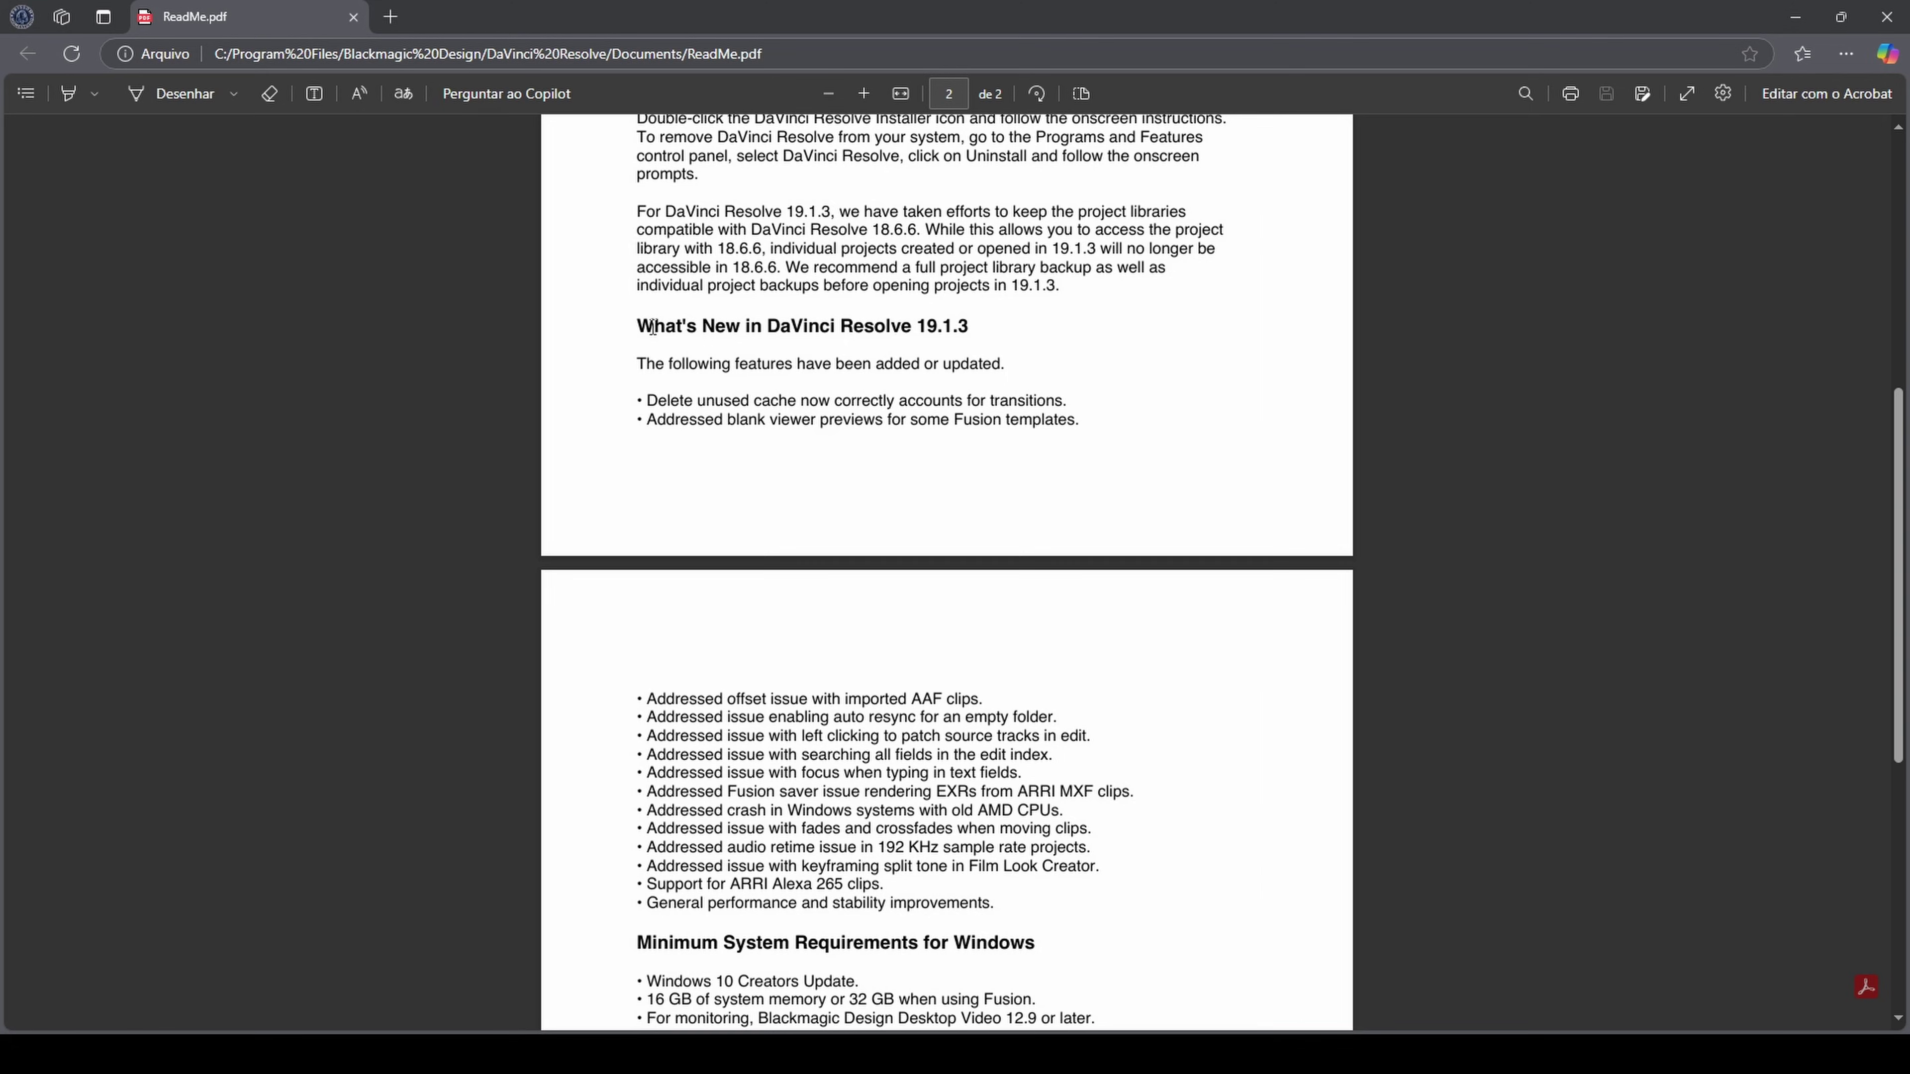
drag(637, 326, 1001, 905)
right_click(1034, 907)
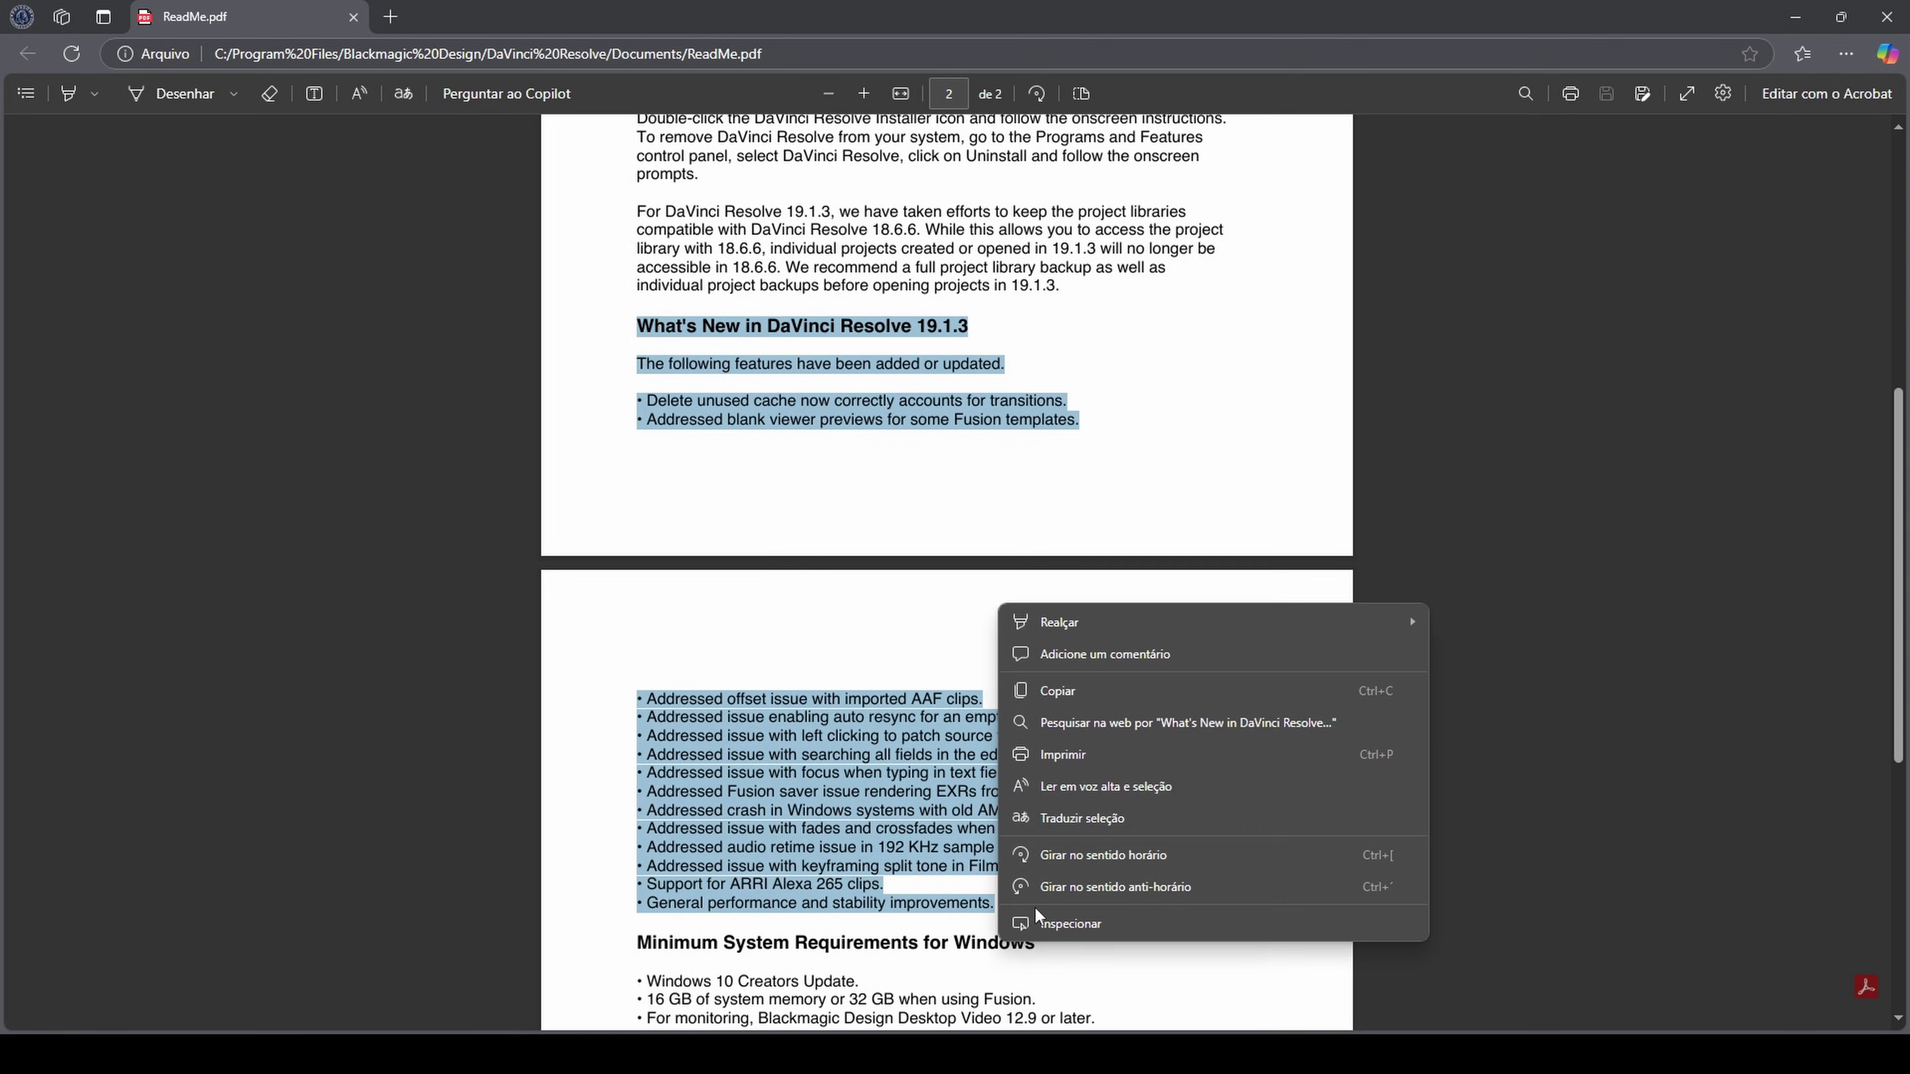
click(1155, 818)
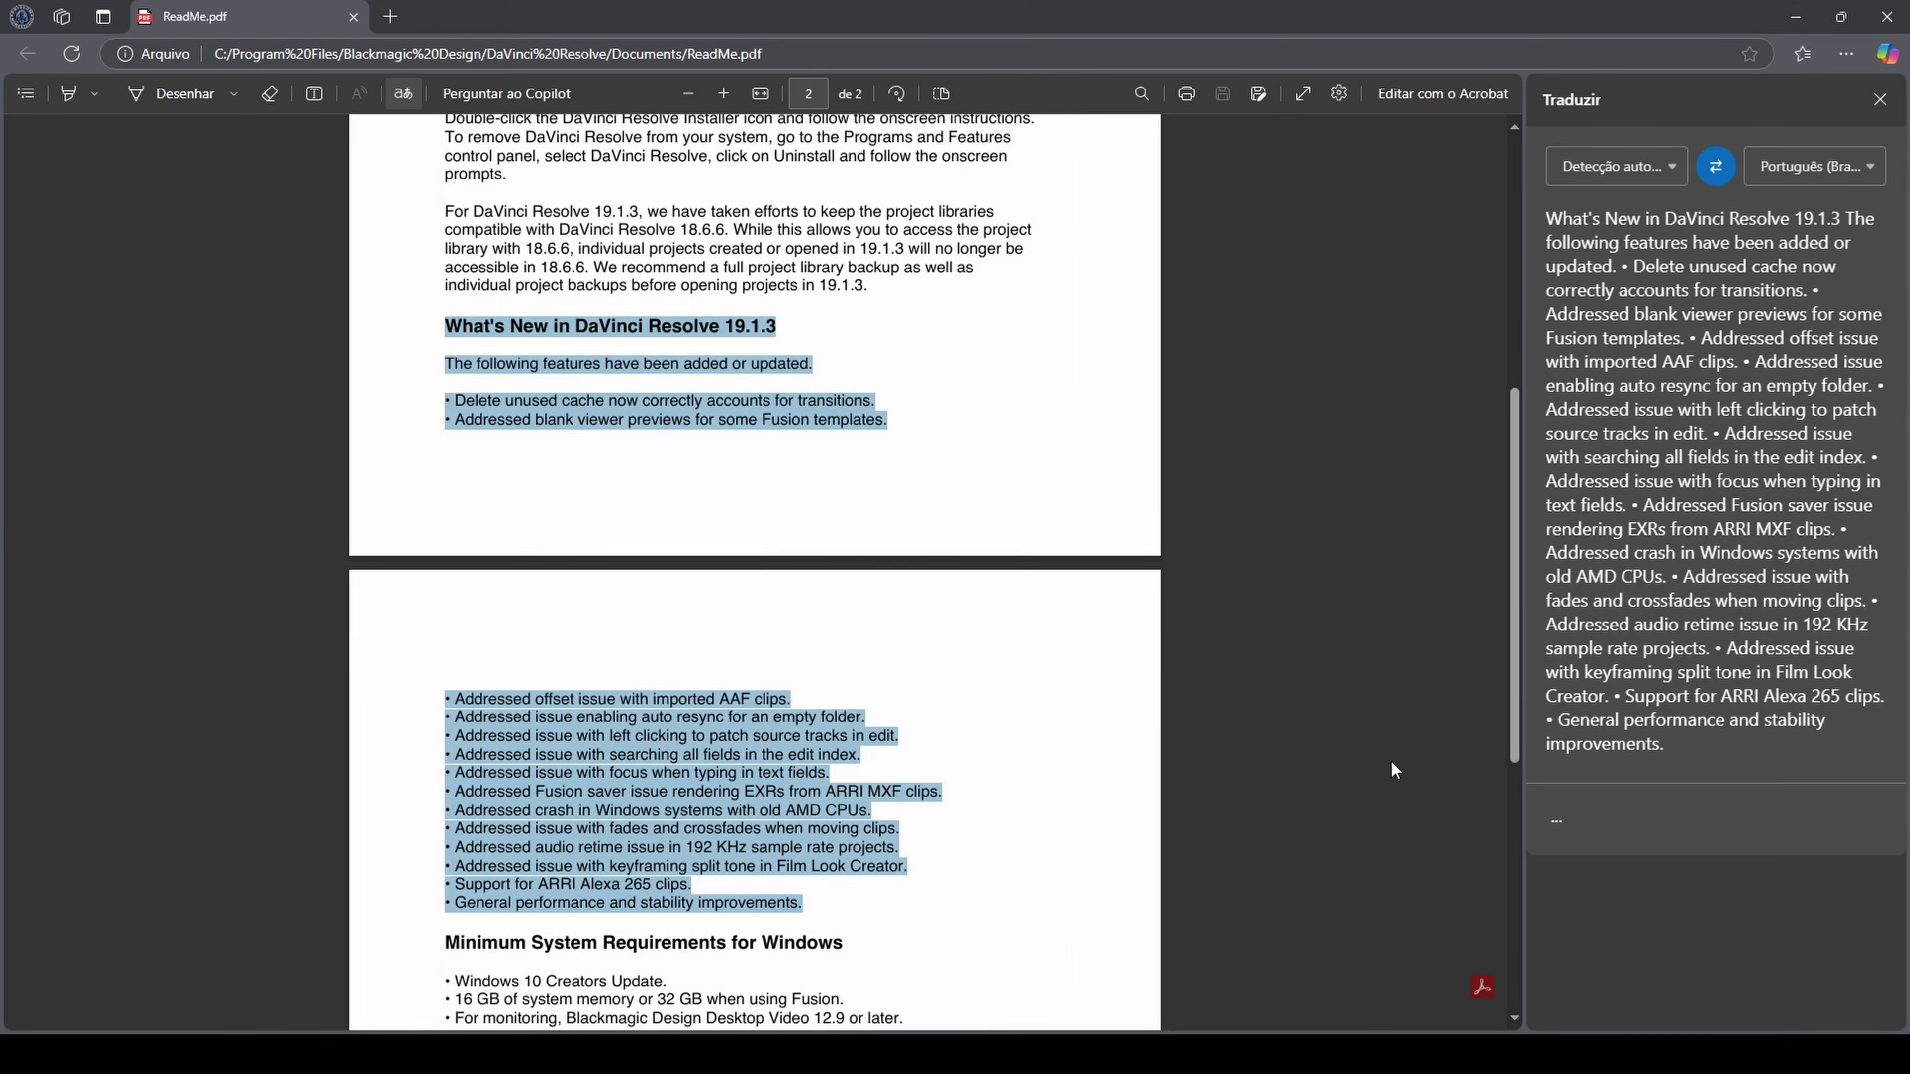
- Read through the Brazilian Portuguese translation of the release notes and highlight its opening text up to "adicionados ou atualizados"
scroll(1737, 583, down, 6)
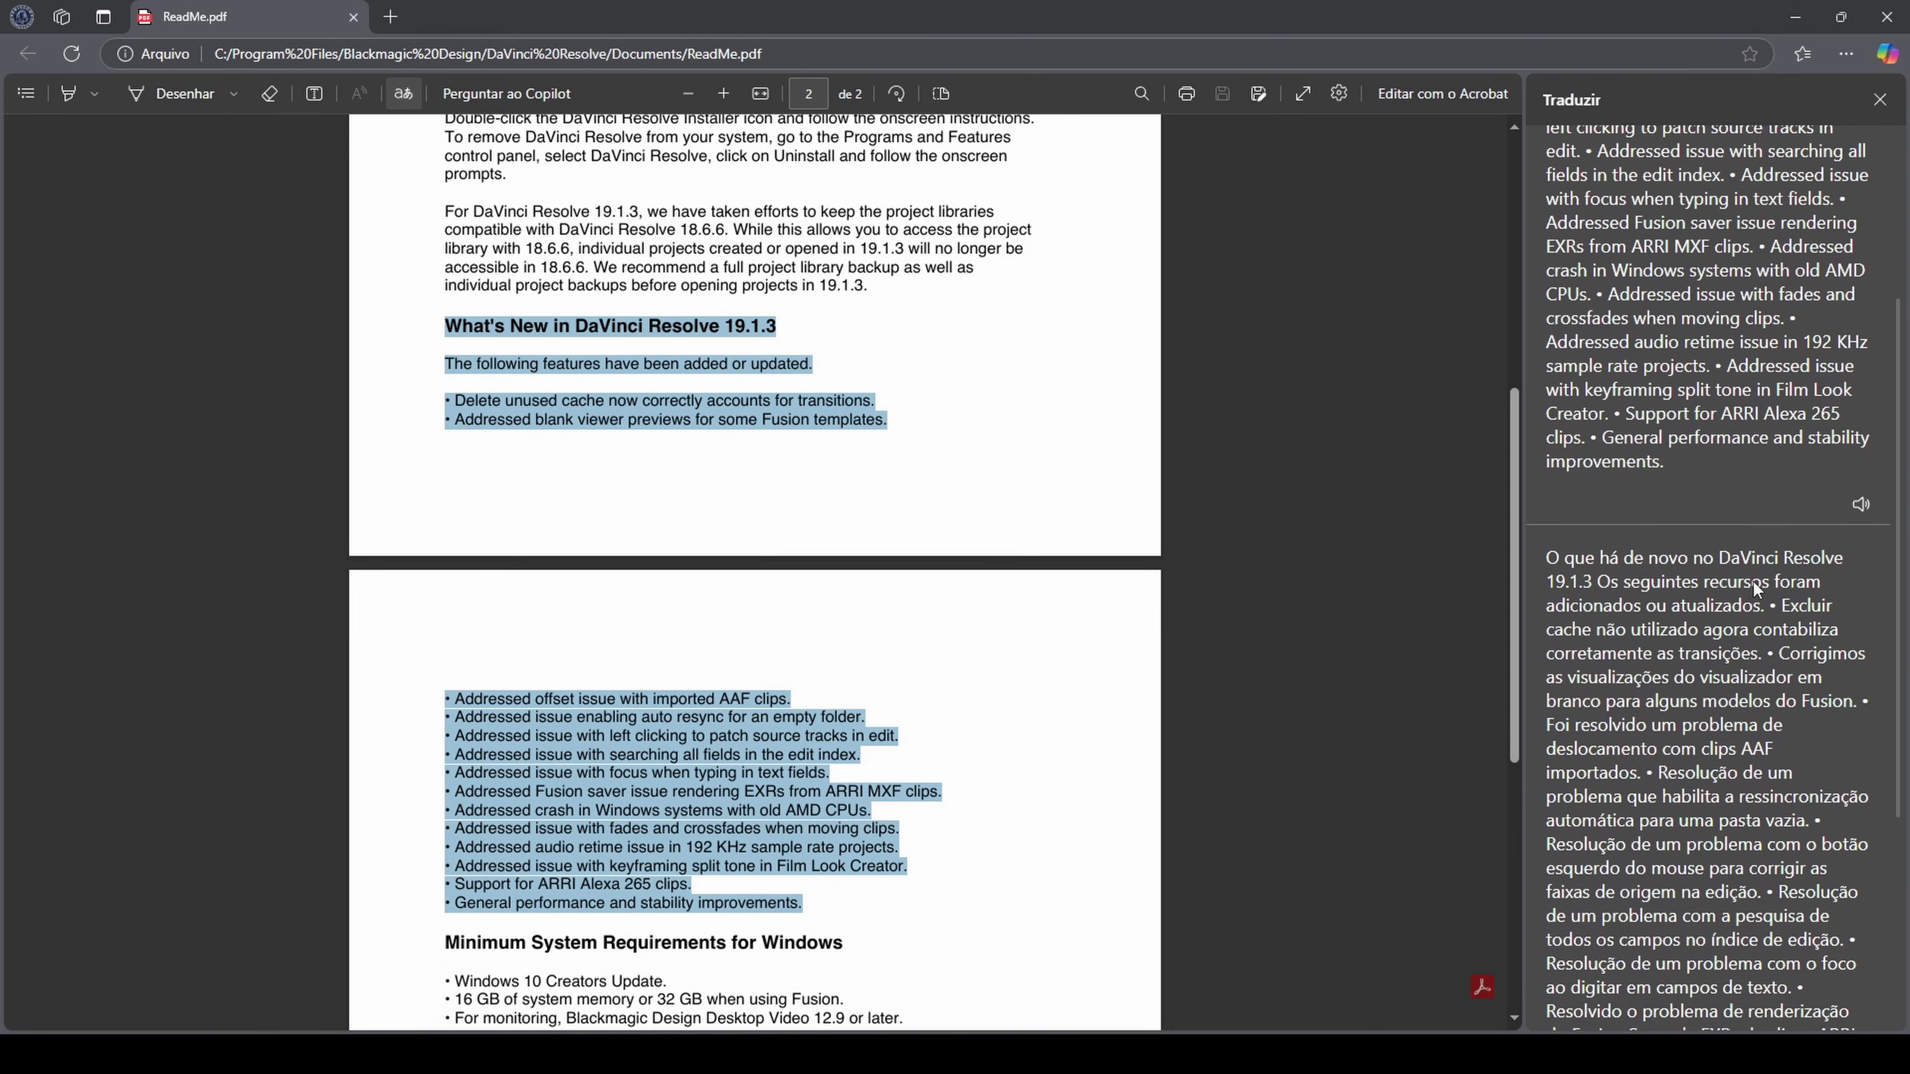
scroll(1756, 581, down, 1)
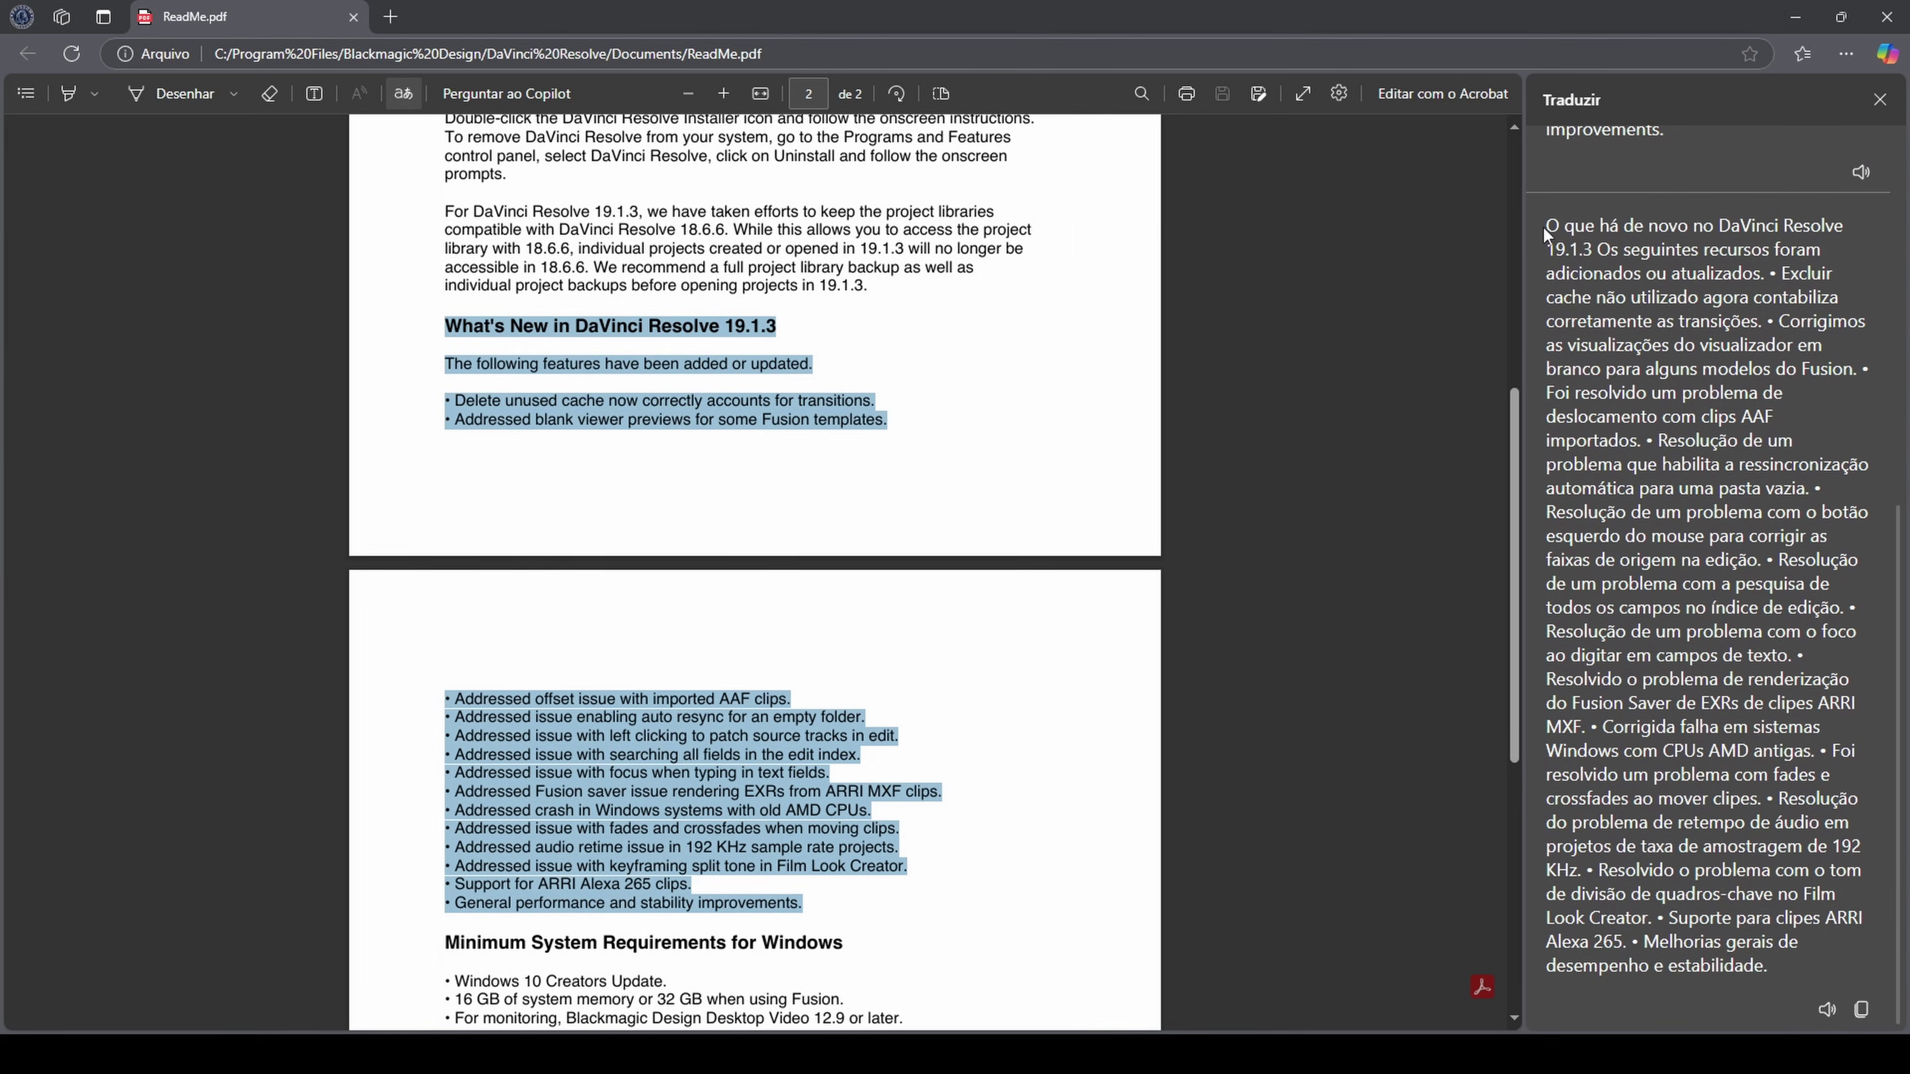
triple_click(1618, 227)
click(1616, 229)
triple_click(1564, 229)
click(1588, 251)
drag(1759, 271, 1544, 226)
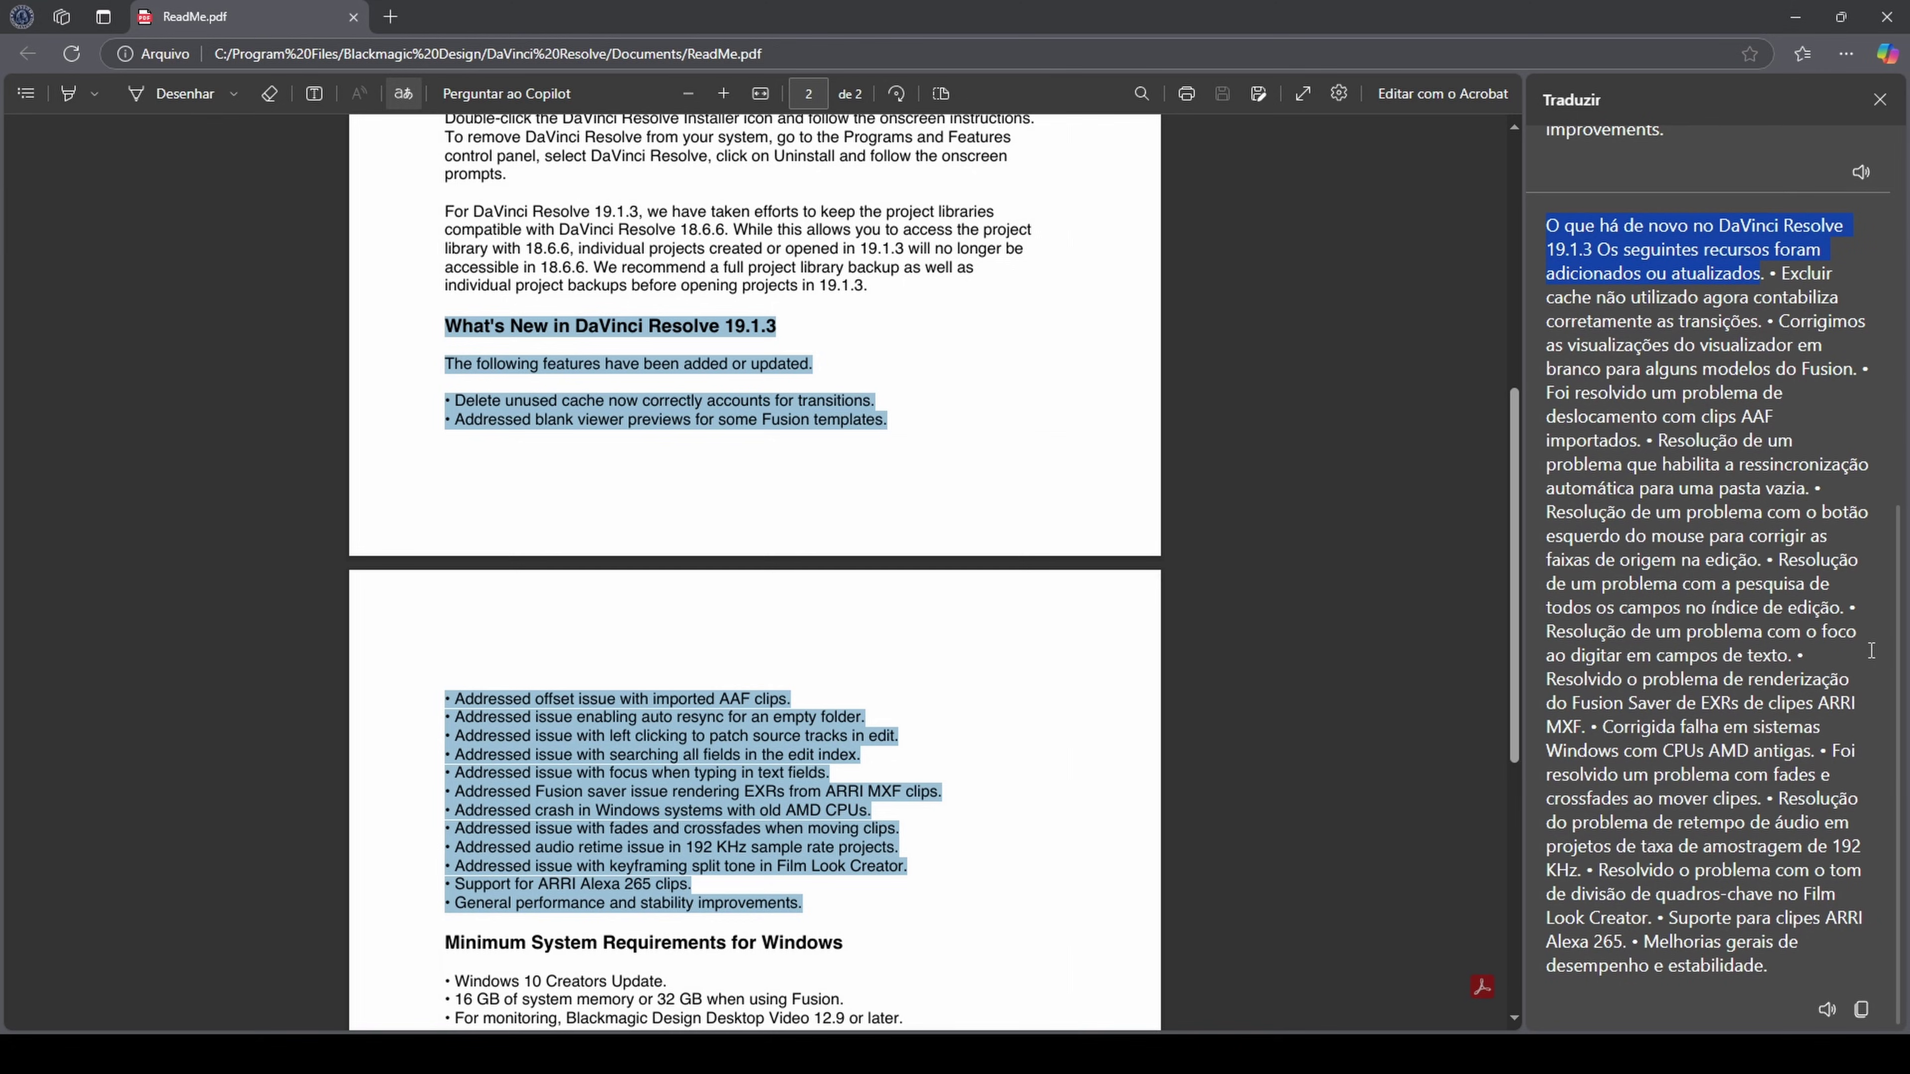
- Translate the ReadMe heading "Welcome to DaVinci Resolve 19.1.3" into Brazilian Portuguese and review the introductory paragraphs beneath it
scroll(1853, 647, up, 2)
scroll(1314, 646, up, 8)
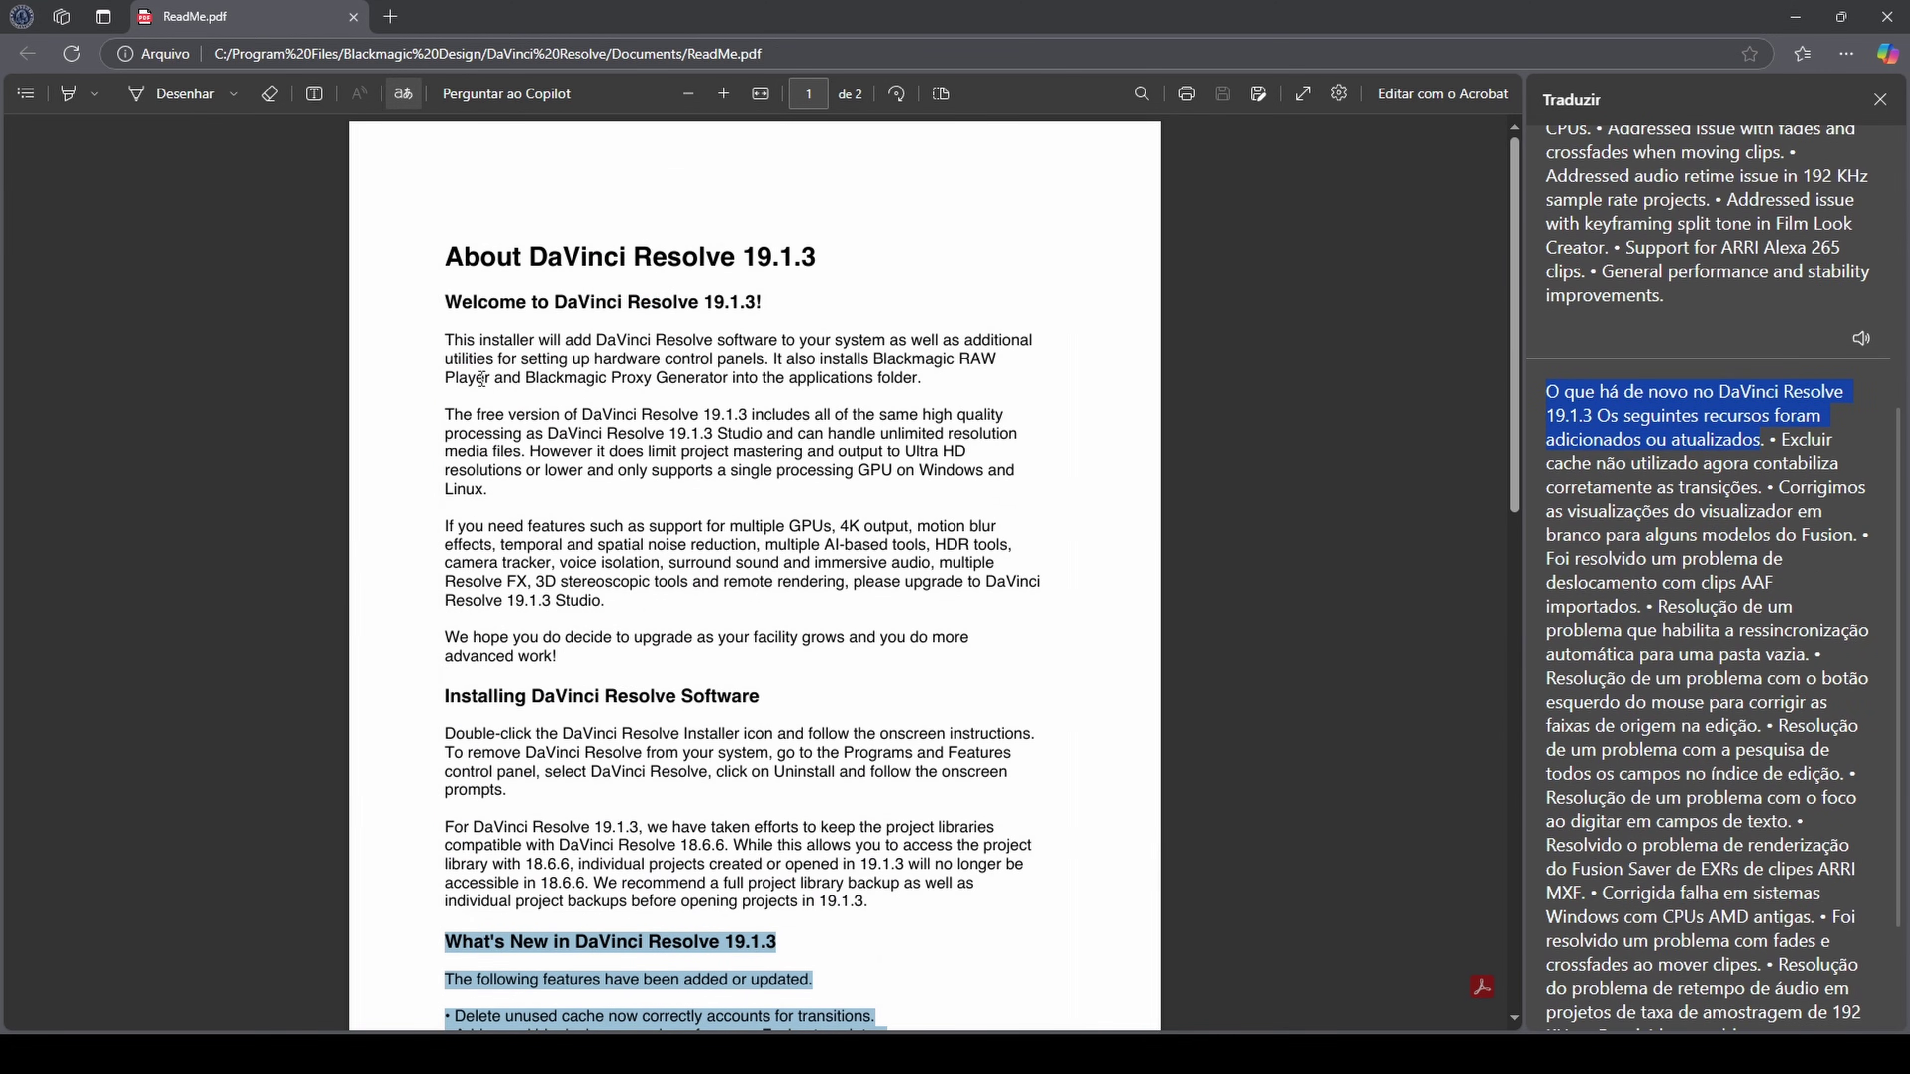
drag(444, 302, 754, 305)
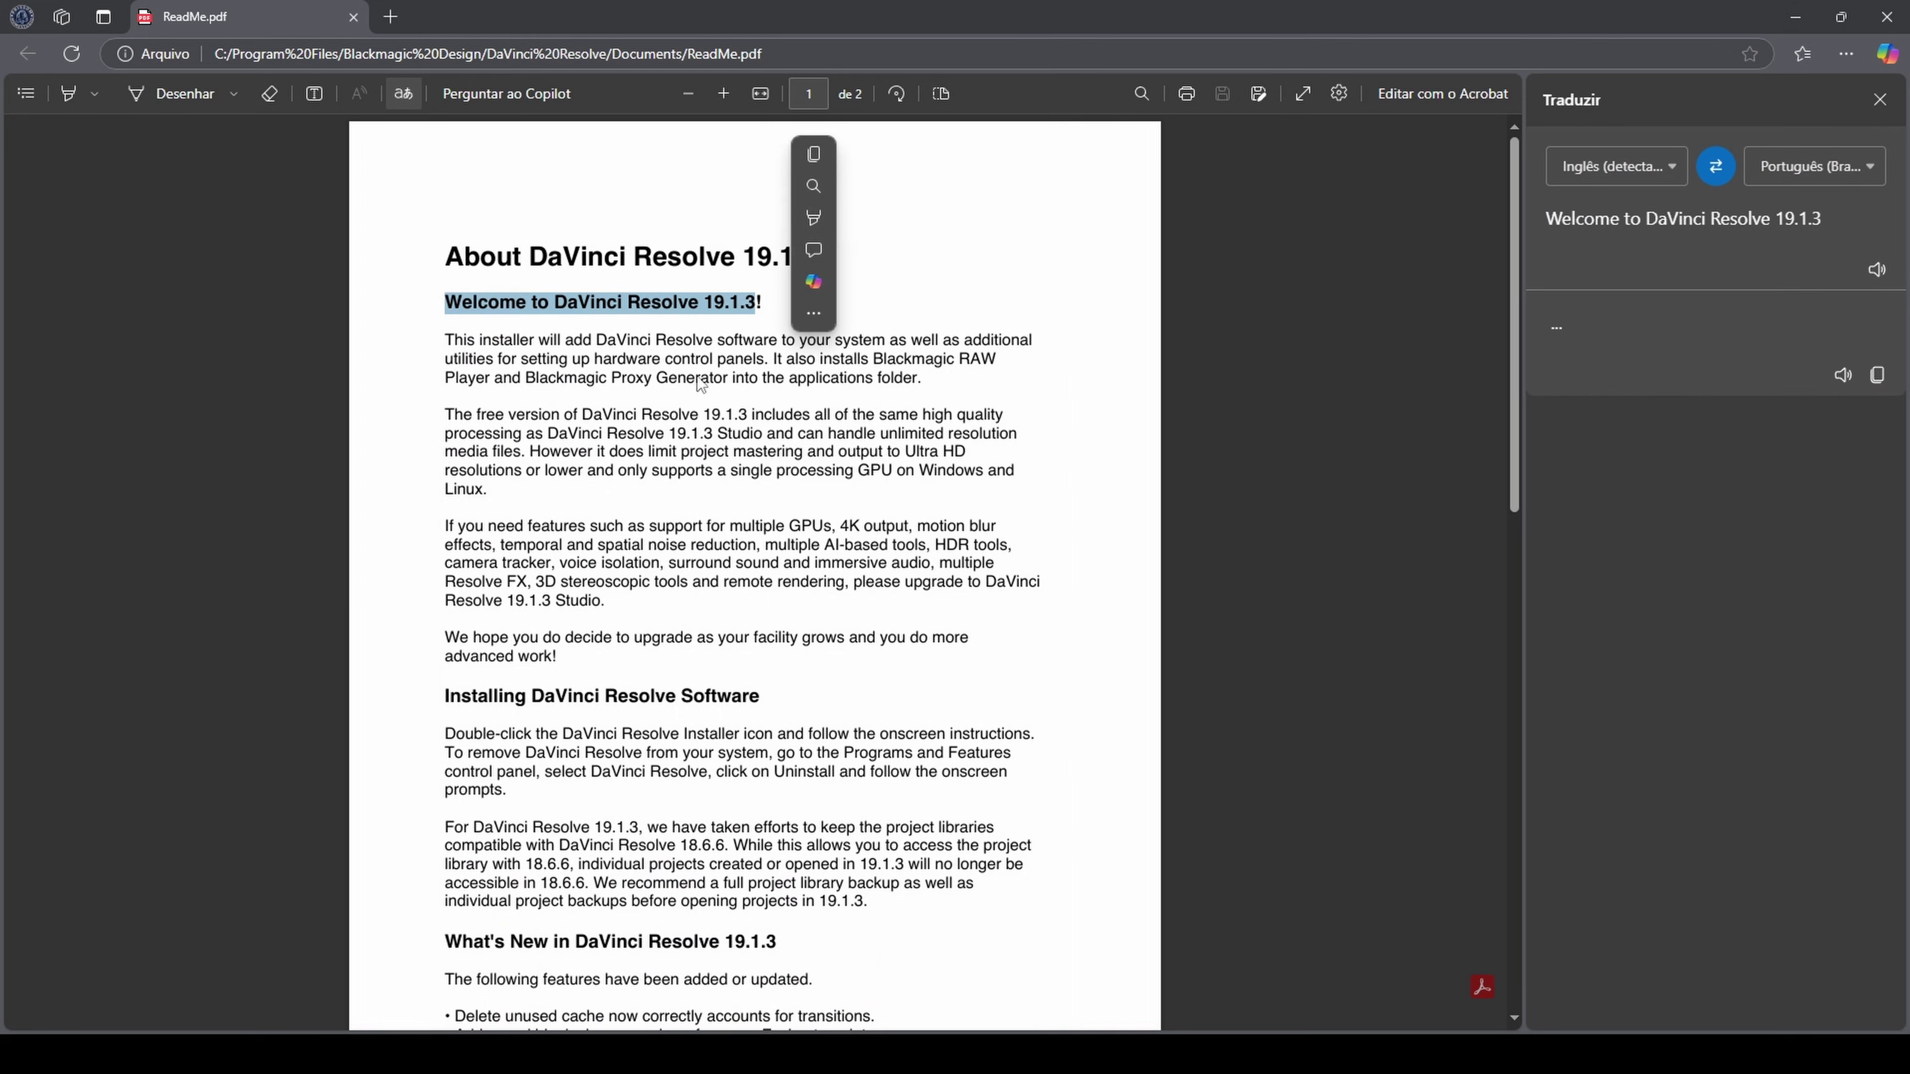
scroll(442, 652, down, 2)
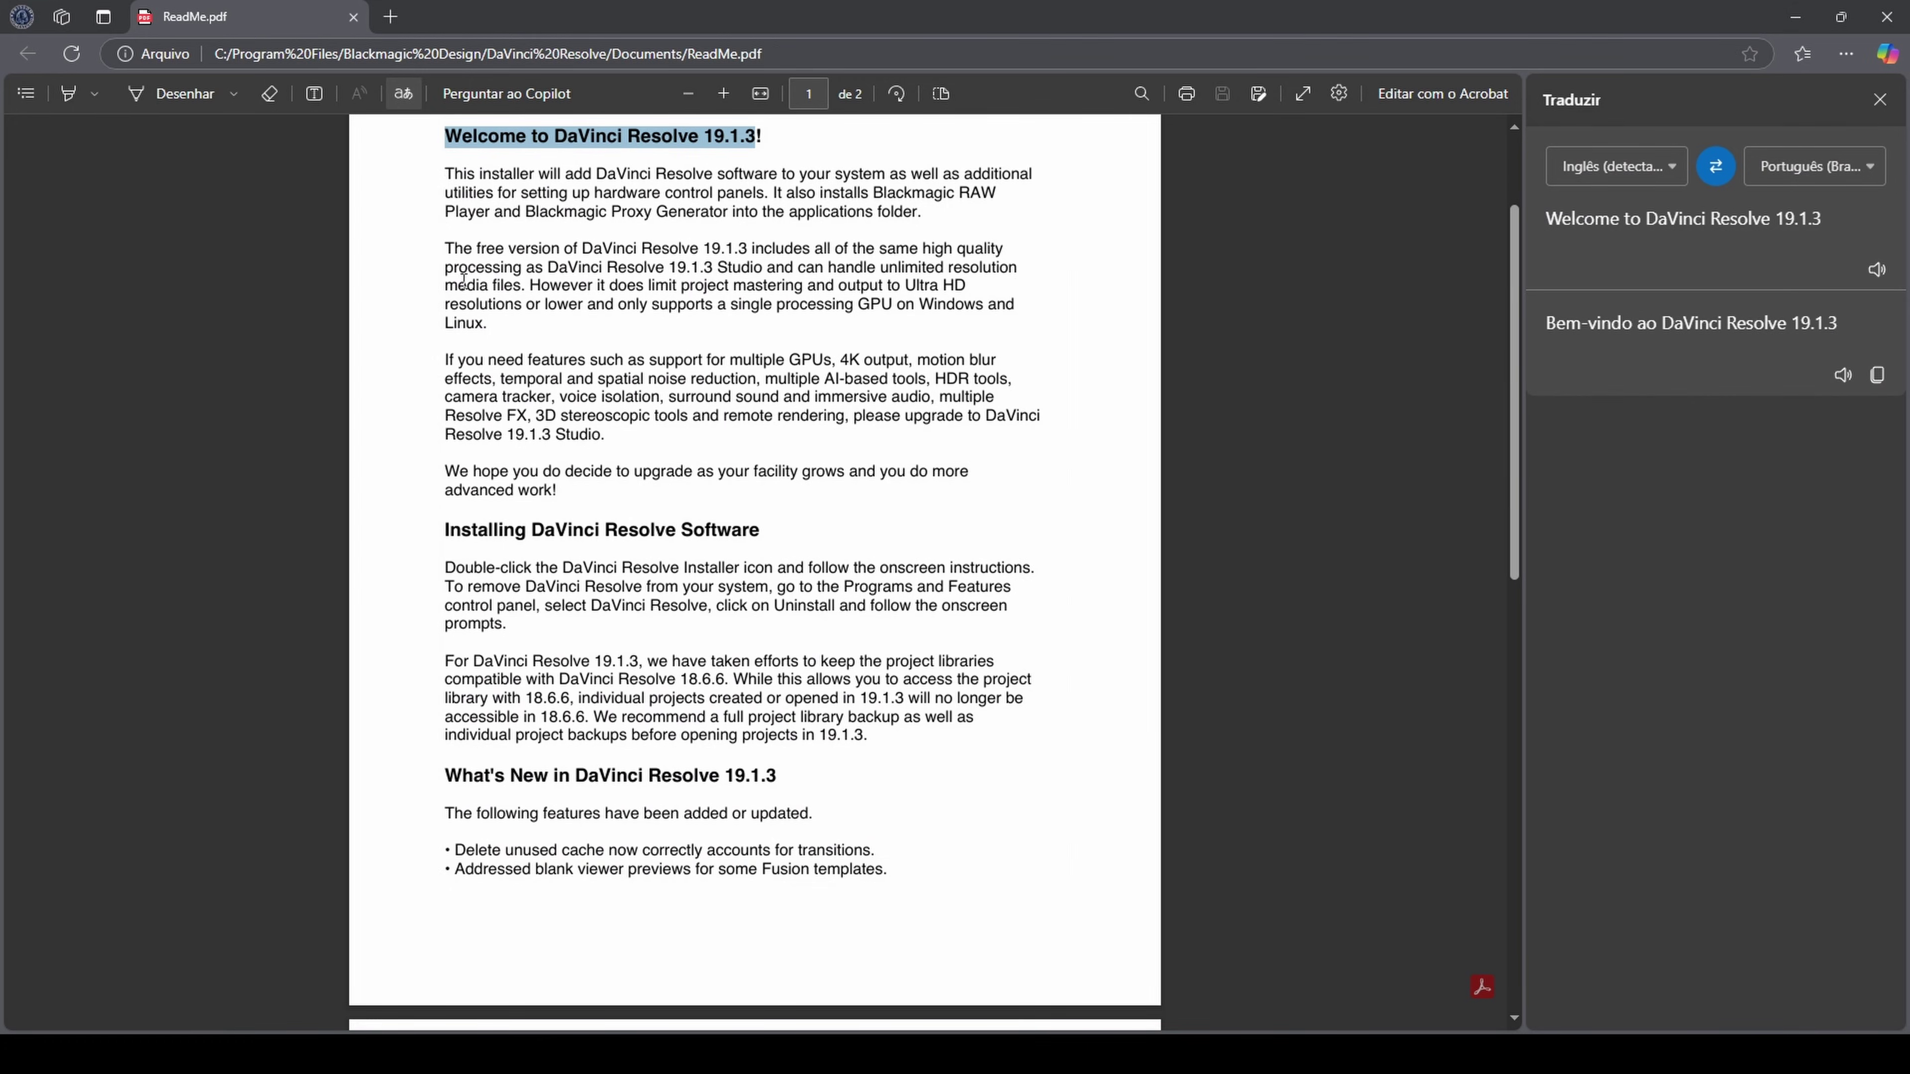
scroll(432, 512, down, 2)
scroll(431, 512, up, 2)
scroll(431, 513, up, 1)
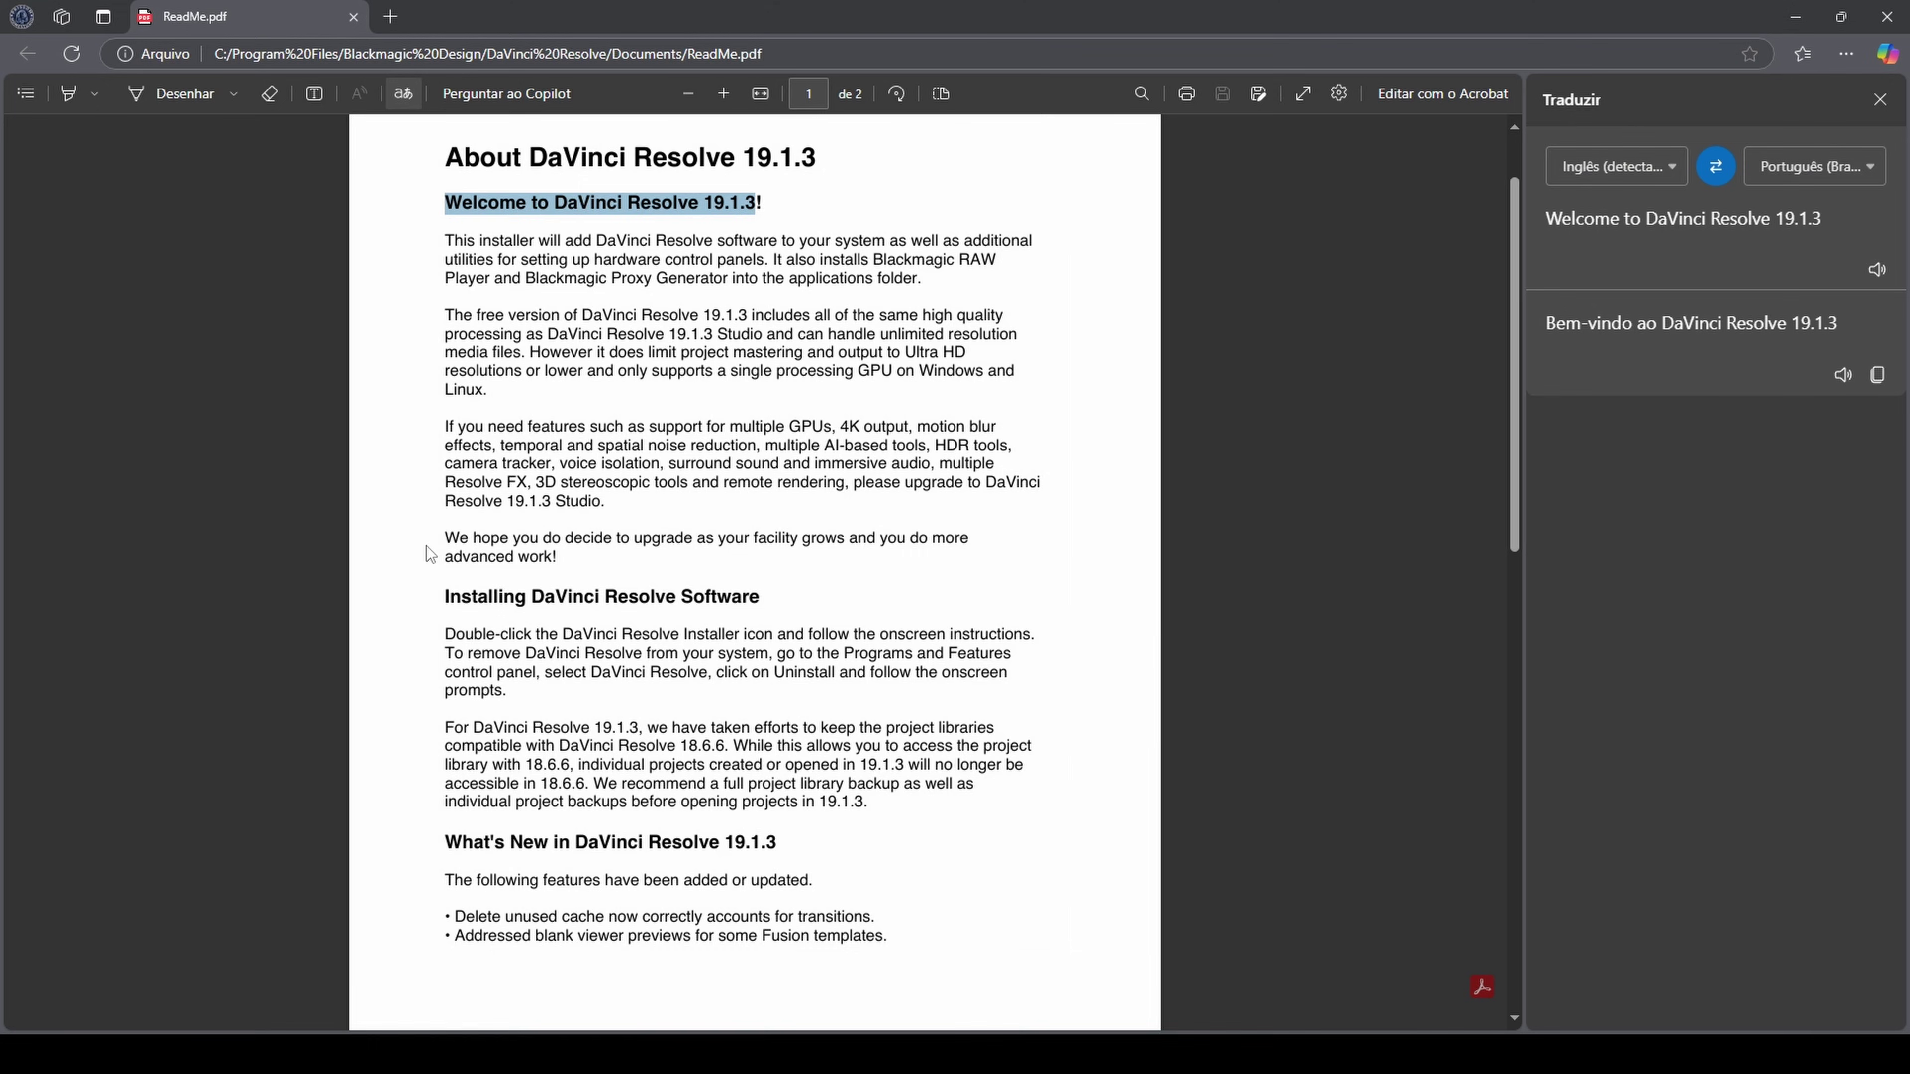
- Translate the "Installing DaVinci Resolve Software" heading into Brazilian Portuguese and look over the installation section
scroll(432, 553, down, 3)
mouse_move(441, 365)
mouse_down()
mouse_move(761, 367)
mouse_move(440, 370)
mouse_up()
scroll(424, 511, down, 2)
scroll(423, 511, down, 1)
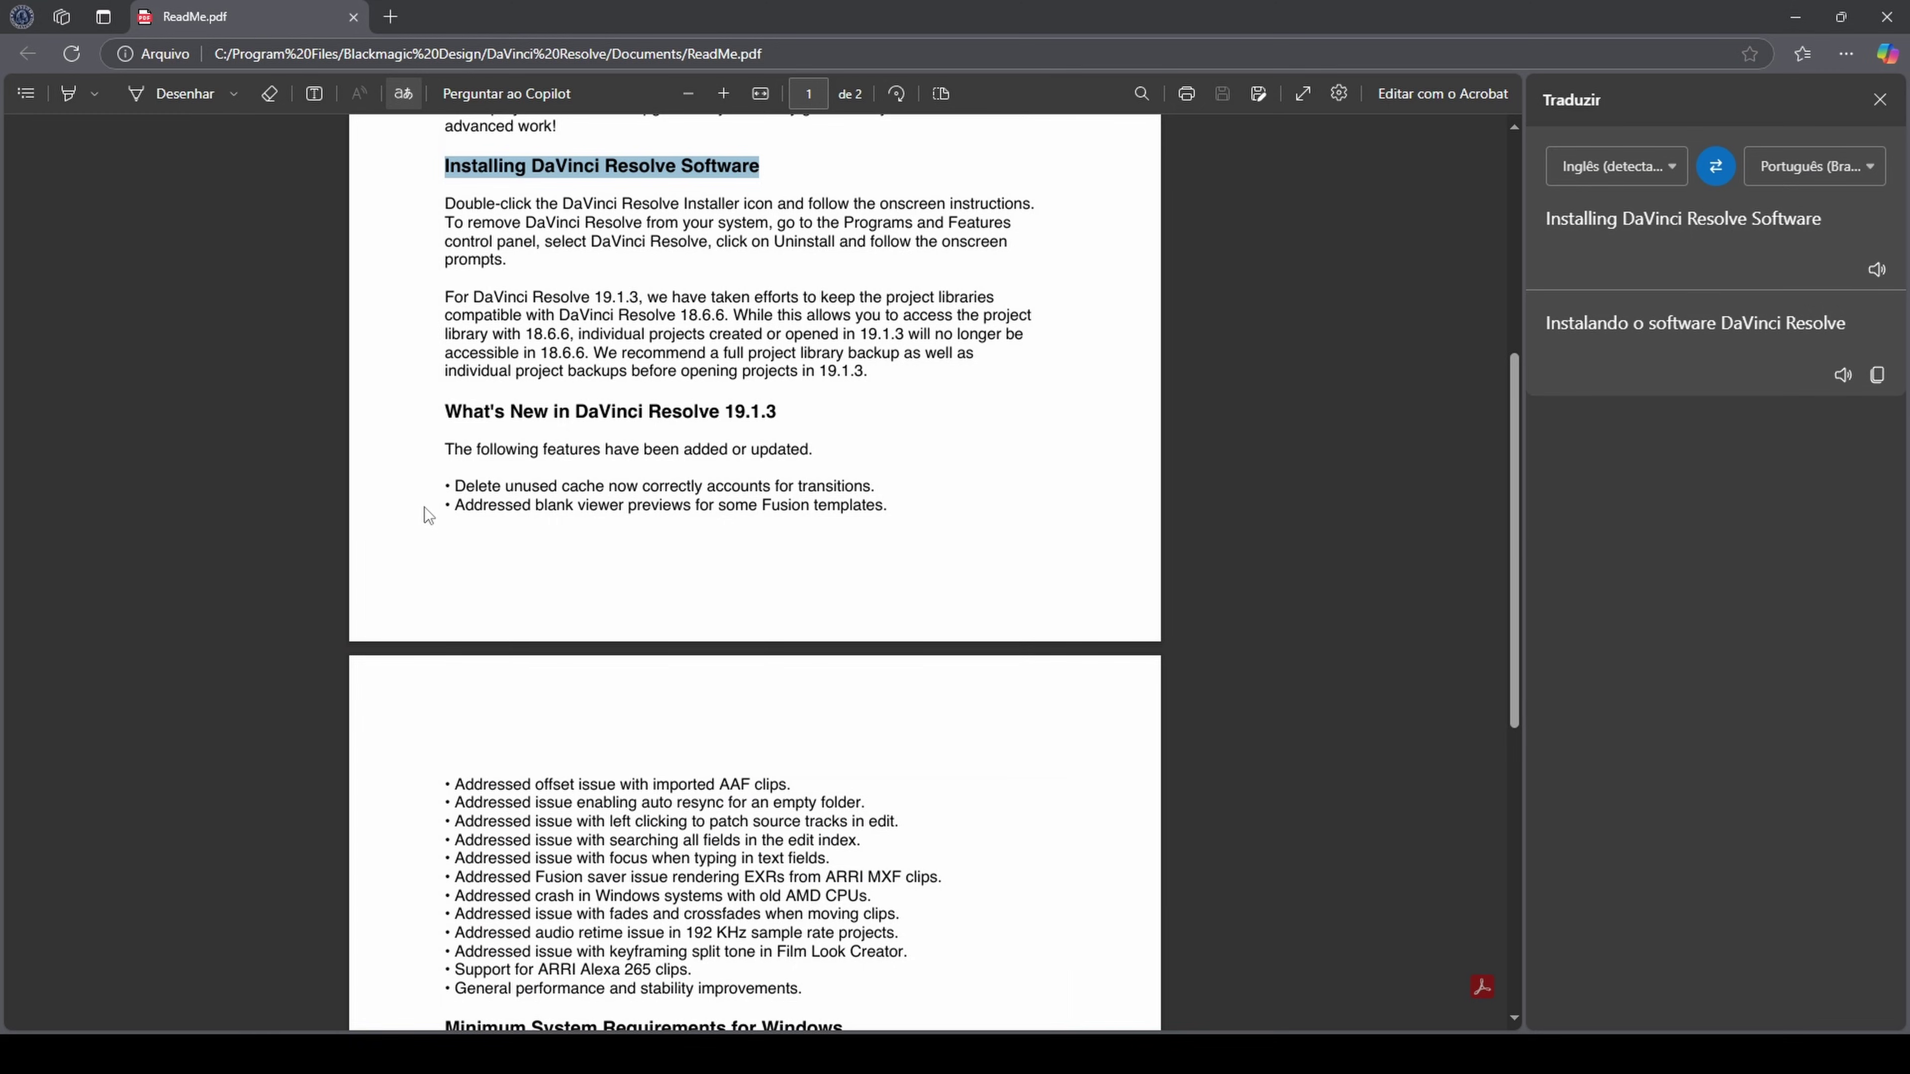
- Translate the "Minimum System Requirements for Windows" heading on the ReadMe's second page into Brazilian Portuguese
scroll(421, 504, down, 4)
scroll(417, 497, down, 4)
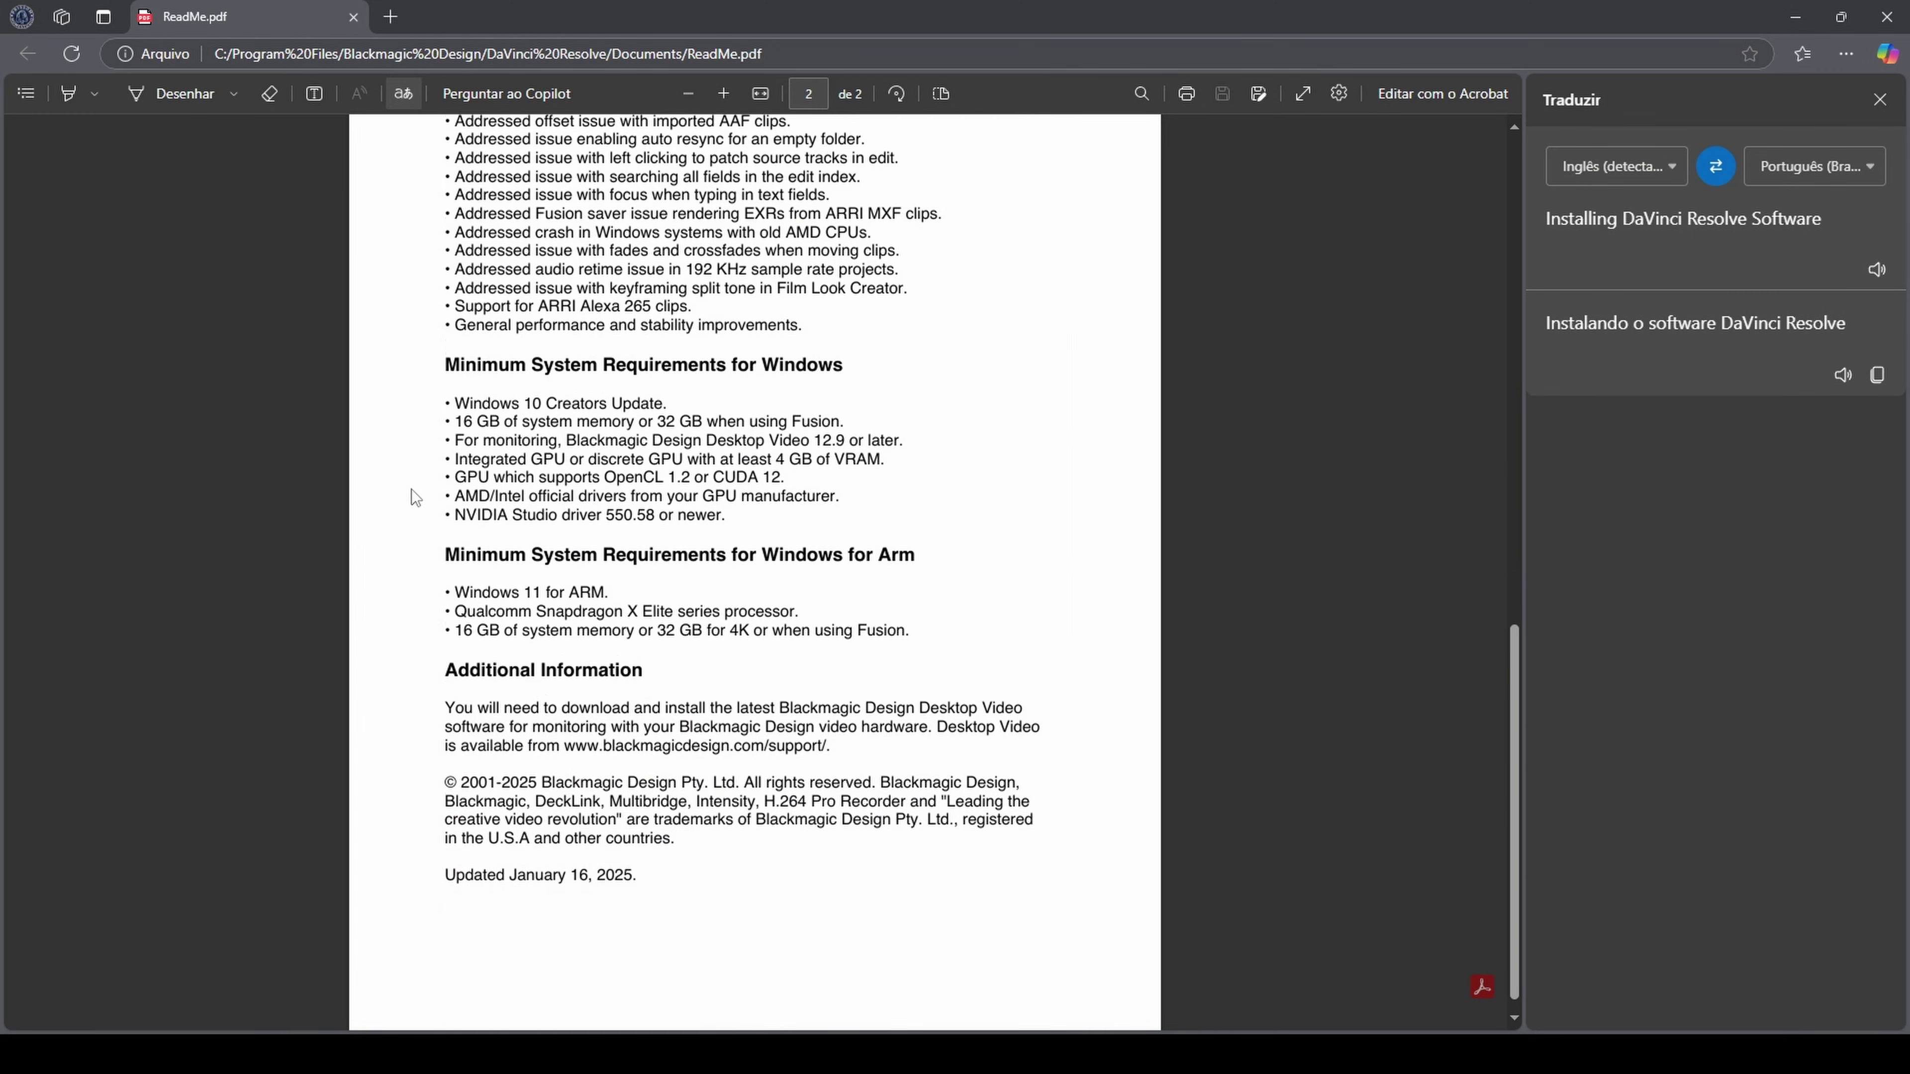
mouse_move(431, 344)
mouse_down()
mouse_move(857, 347)
mouse_move(443, 346)
mouse_up()
click(852, 347)
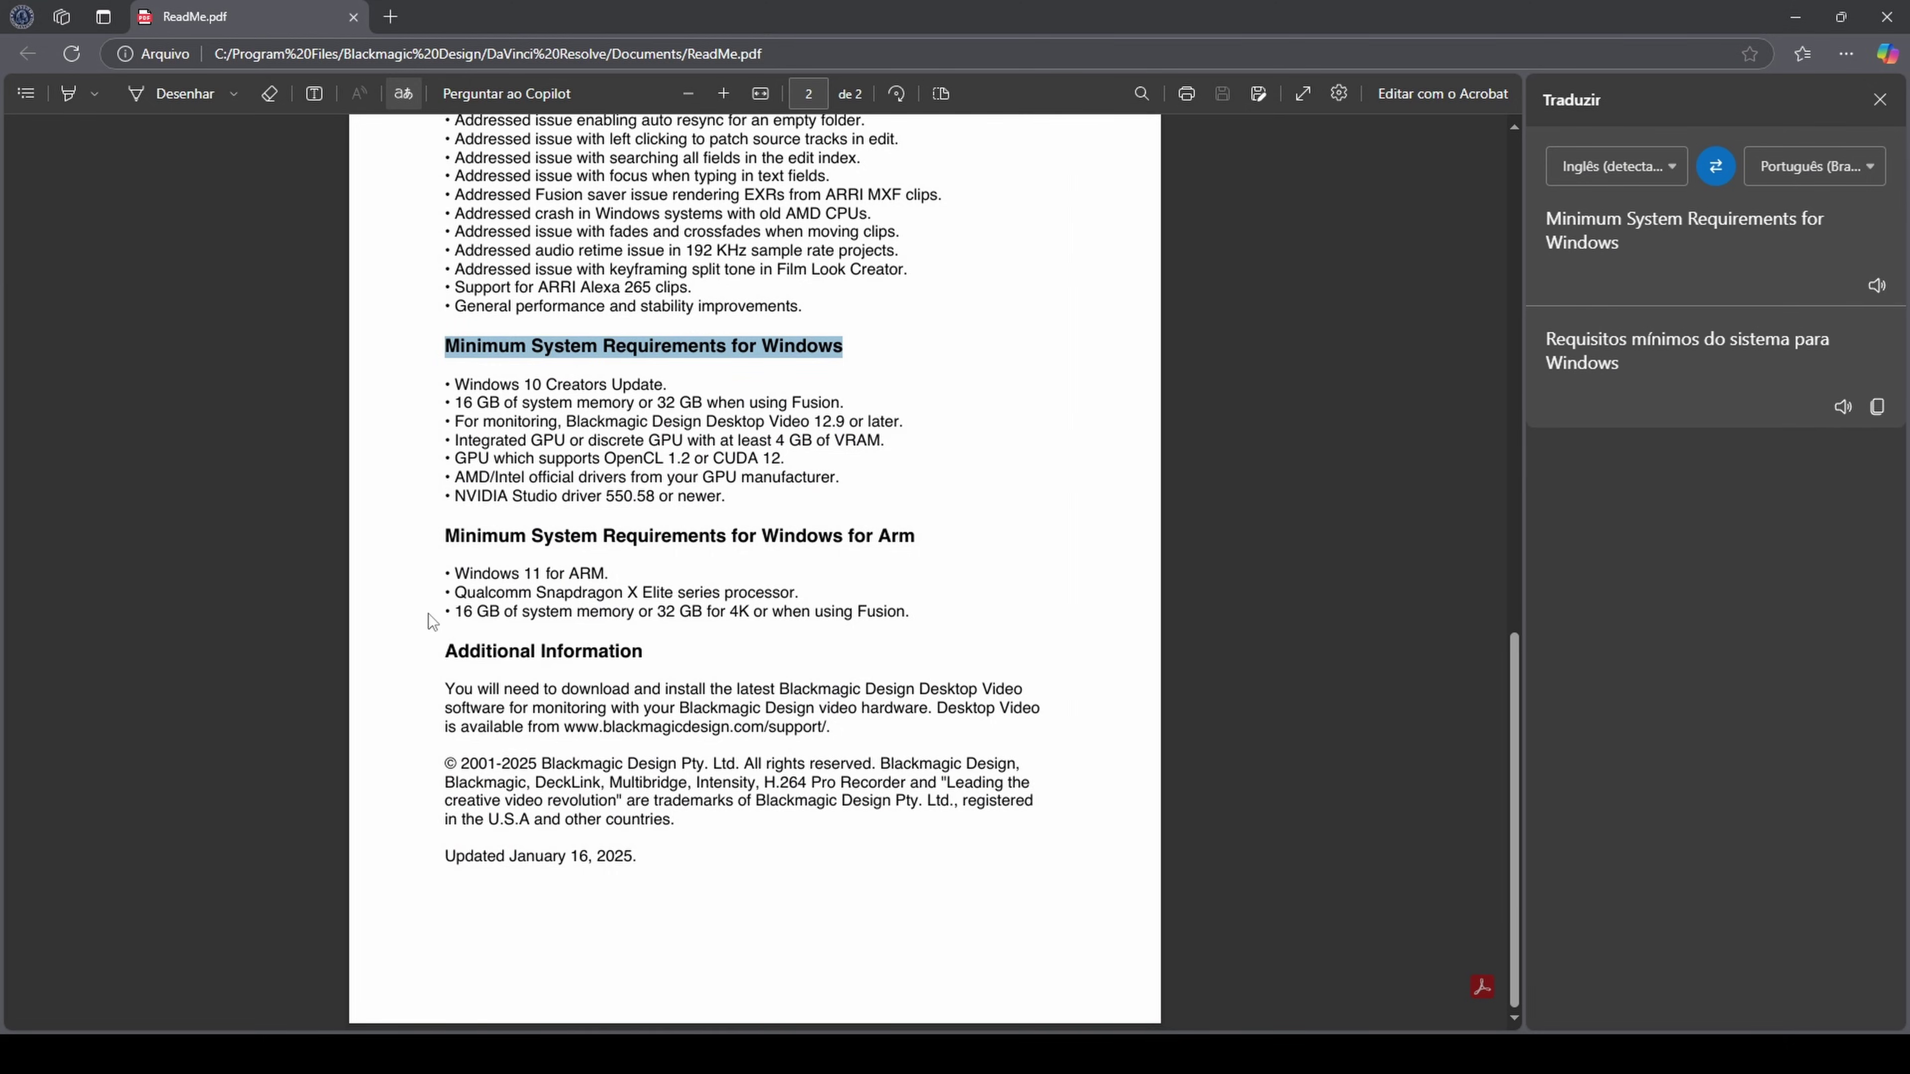
- Translate the "Additional Information" heading into Brazilian Portuguese, clear the text selection and close the ReadMe
drag(640, 652, 443, 653)
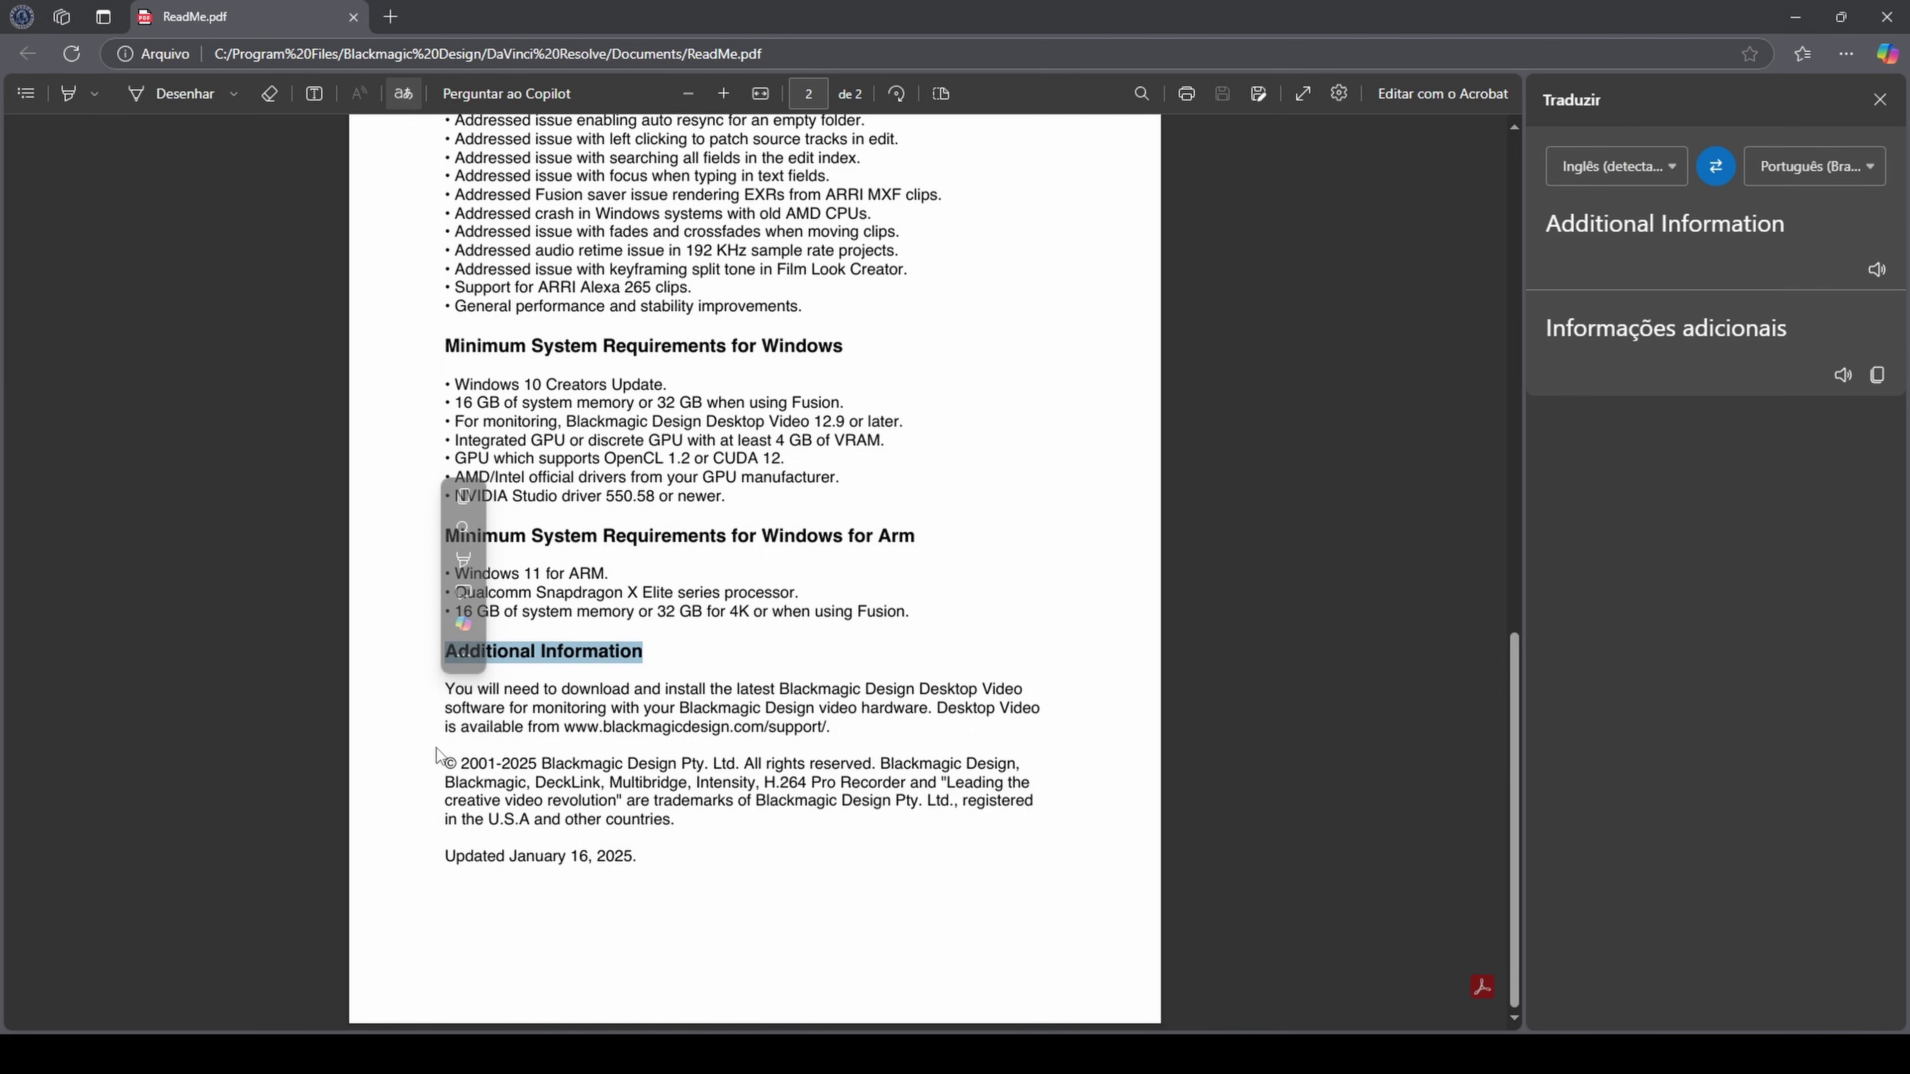
click(429, 704)
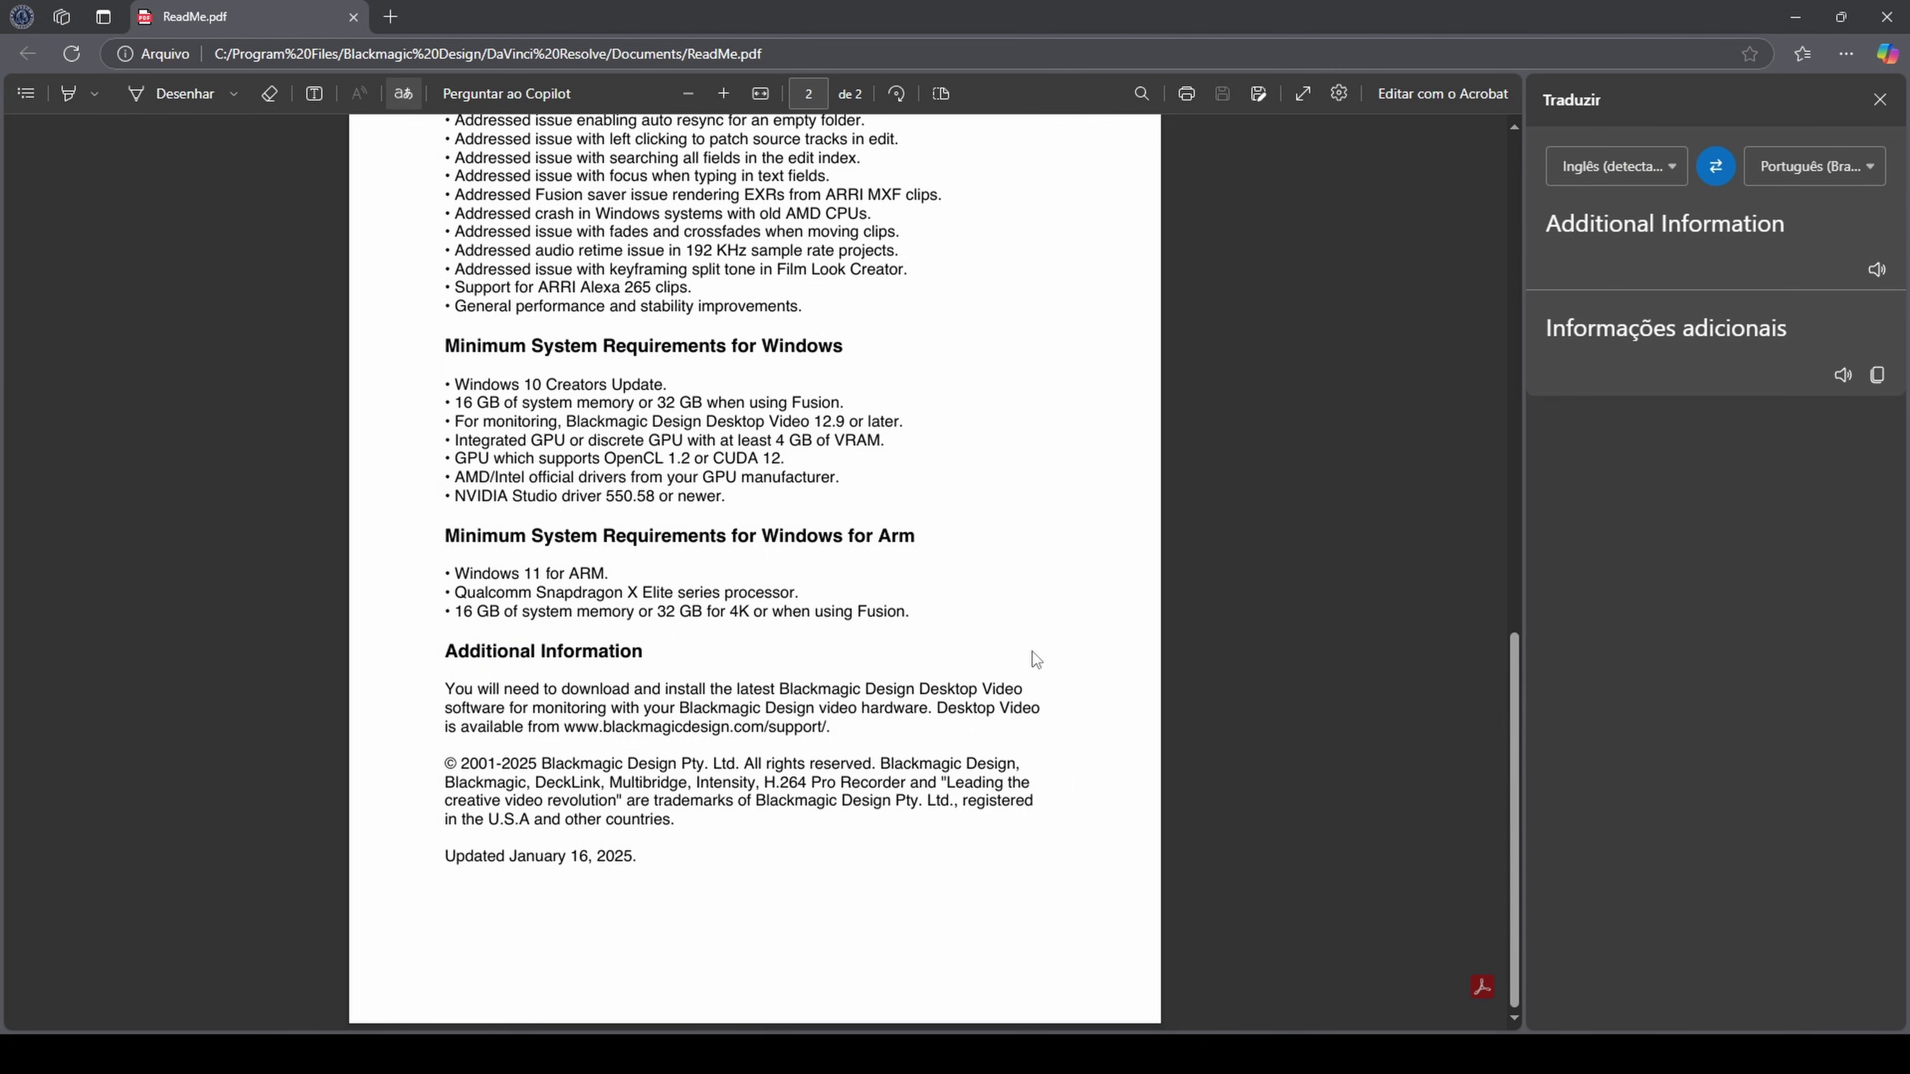
click(1887, 23)
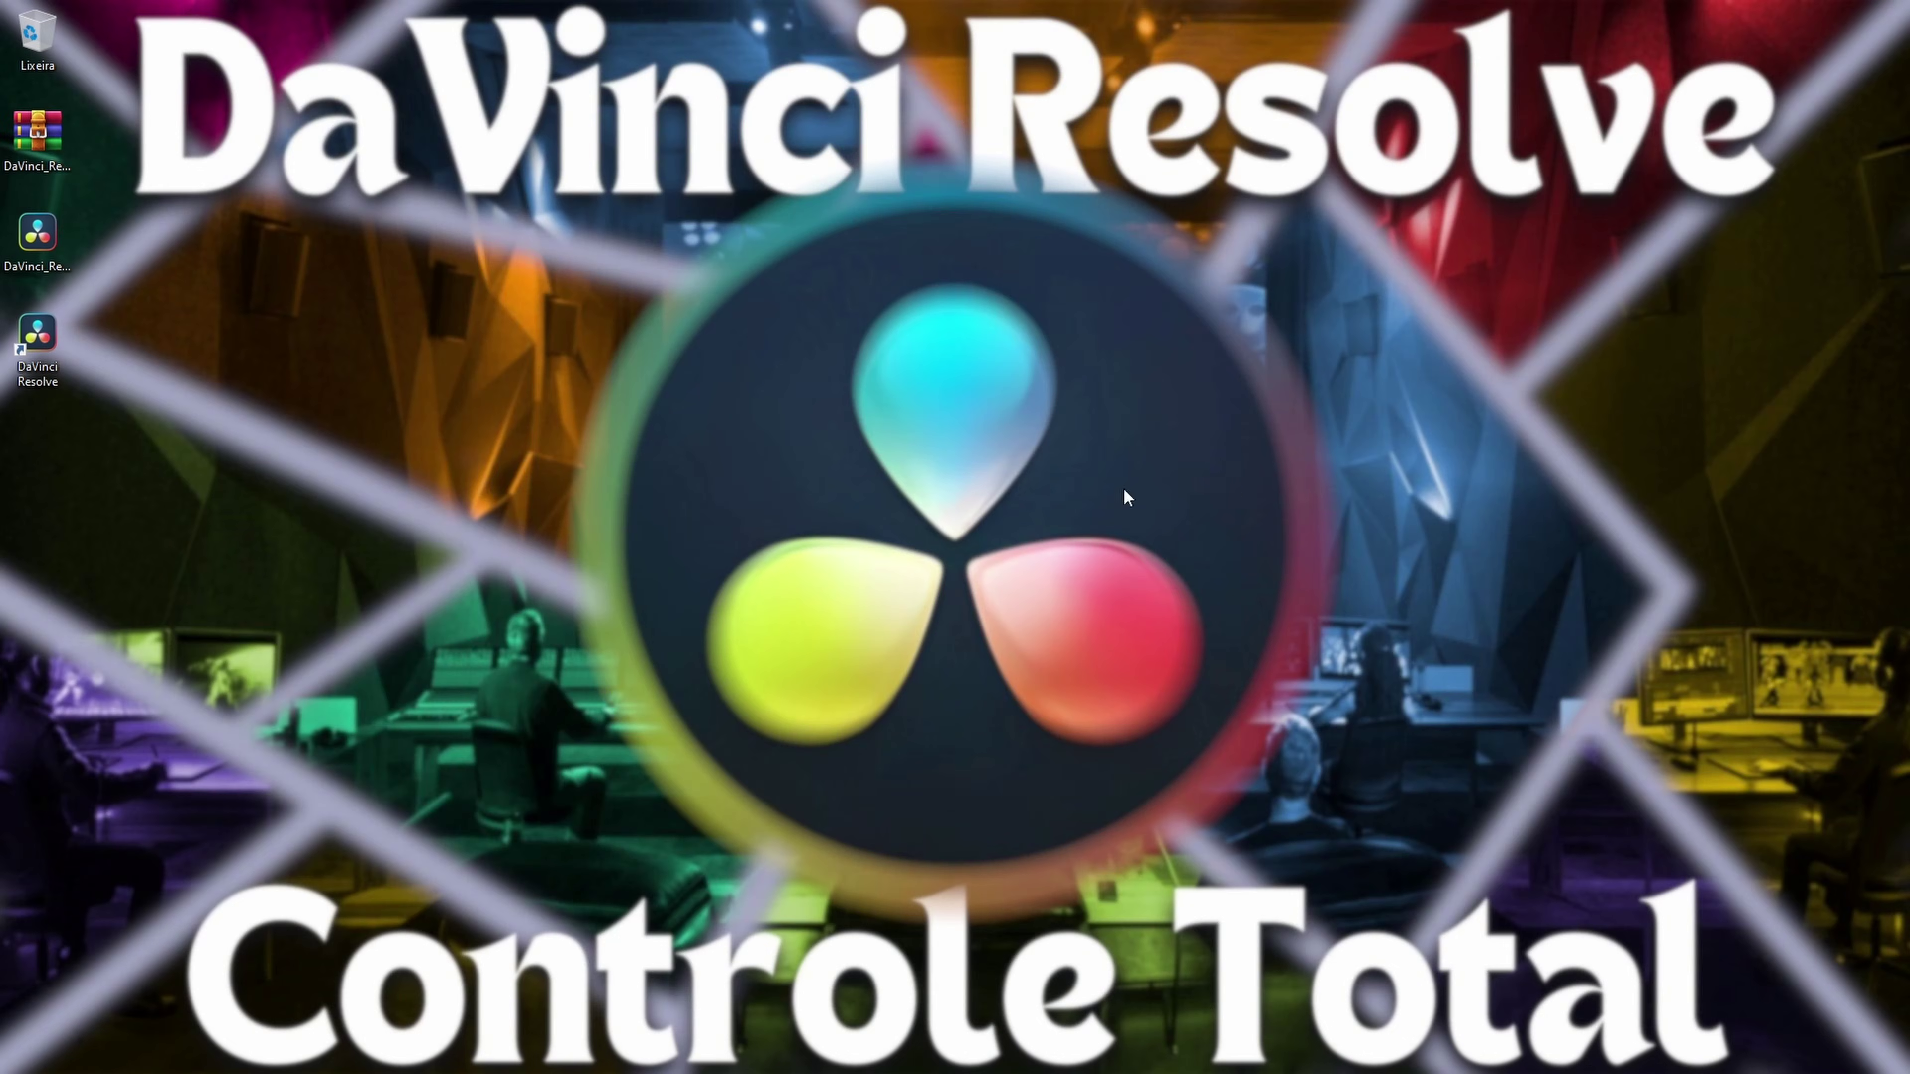